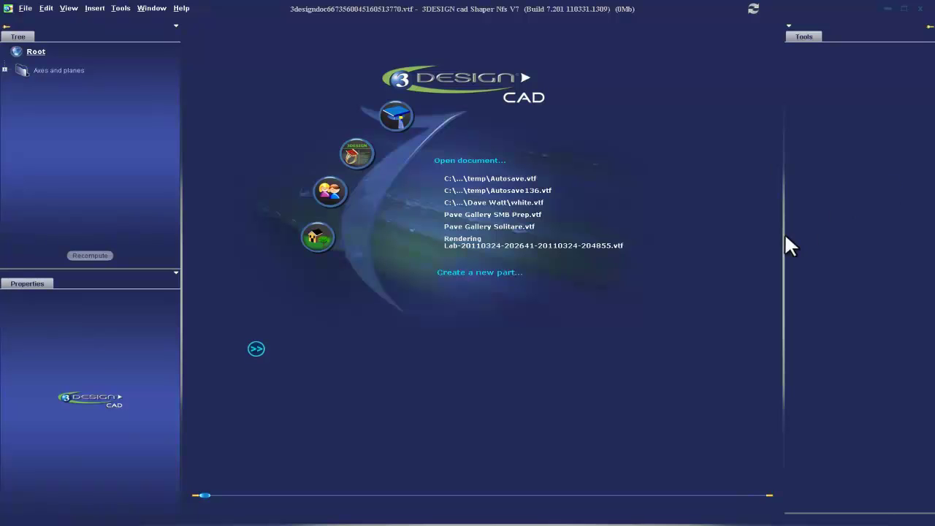
- Browse the Desktop location for an existing document and leave without opening one
drag(782, 241, 767, 248)
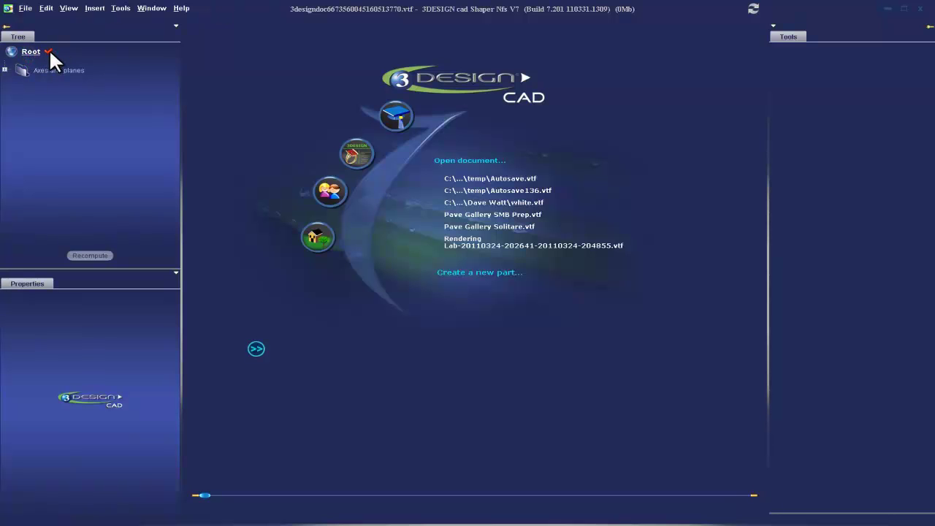
click(487, 164)
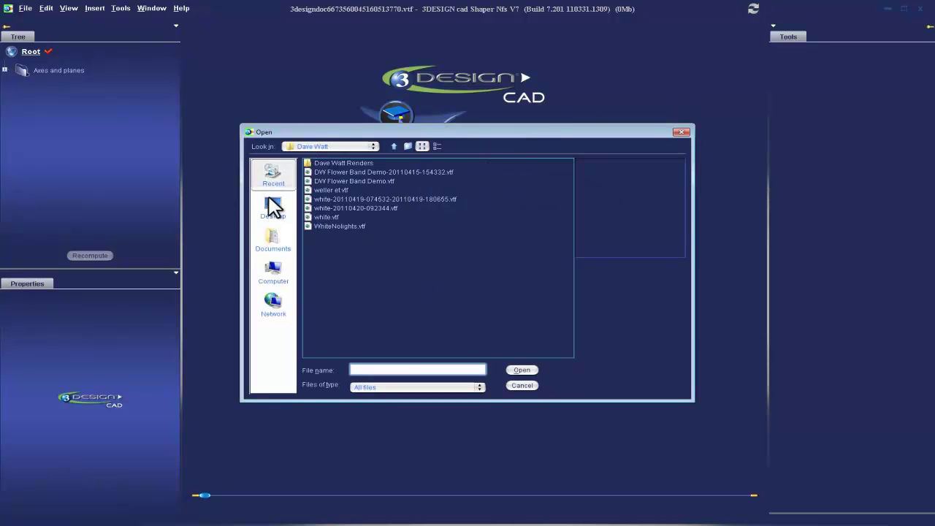
click(273, 207)
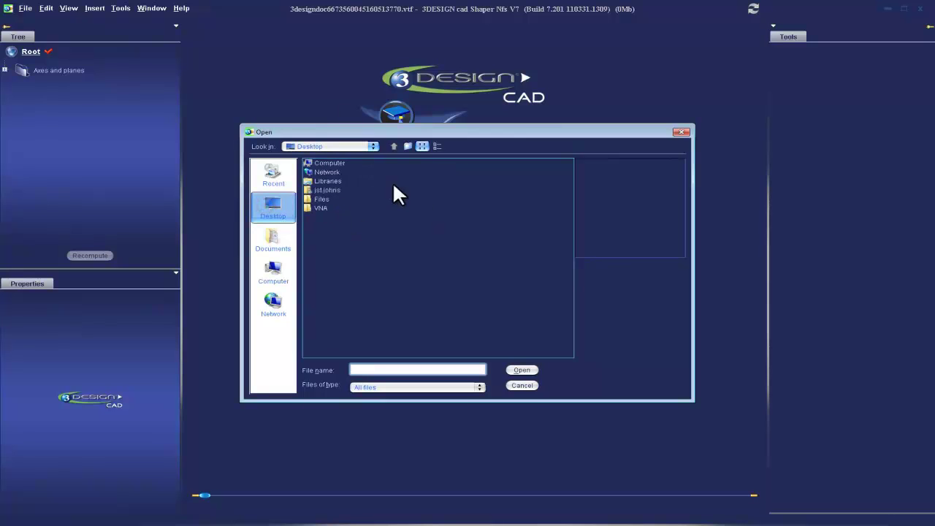
click(522, 385)
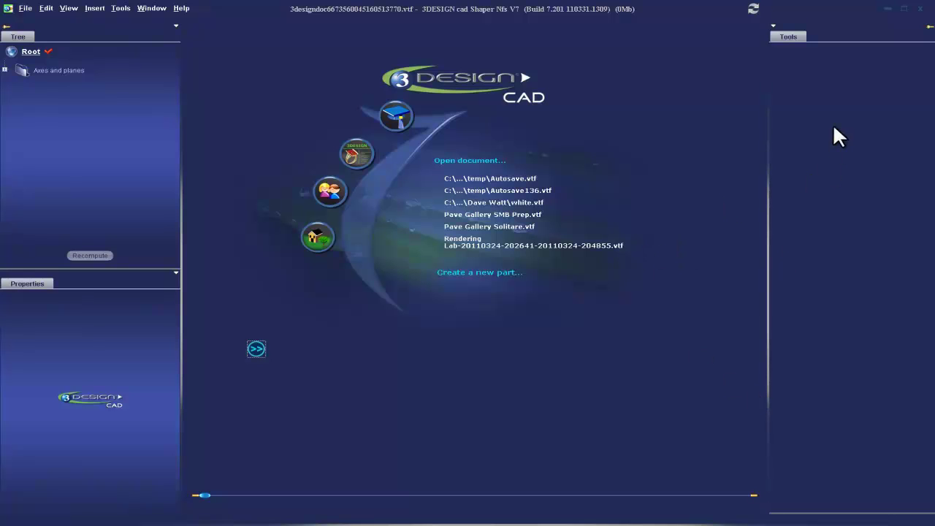
- Create a new part and orbit around its three reference planes
click(452, 272)
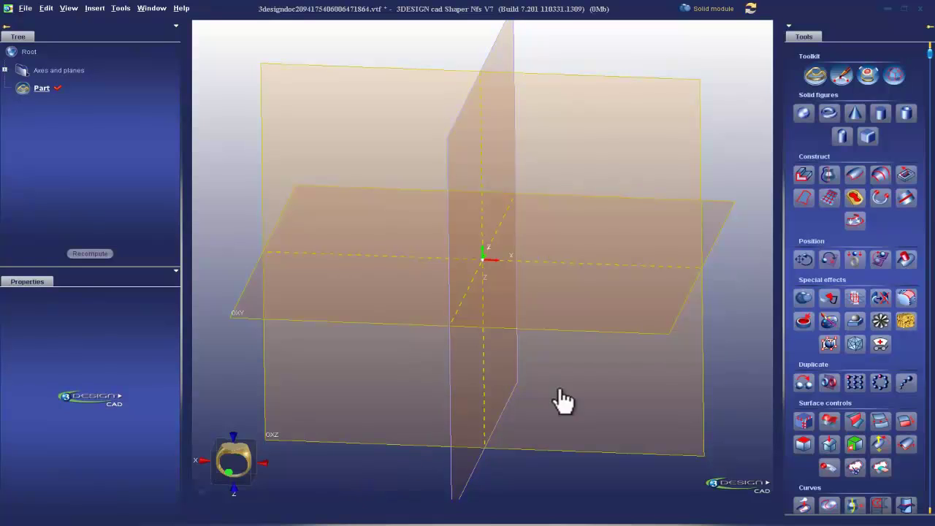
mouse_move(665, 382)
right_down()
mouse_move(618, 358)
mouse_move(591, 358)
right_up()
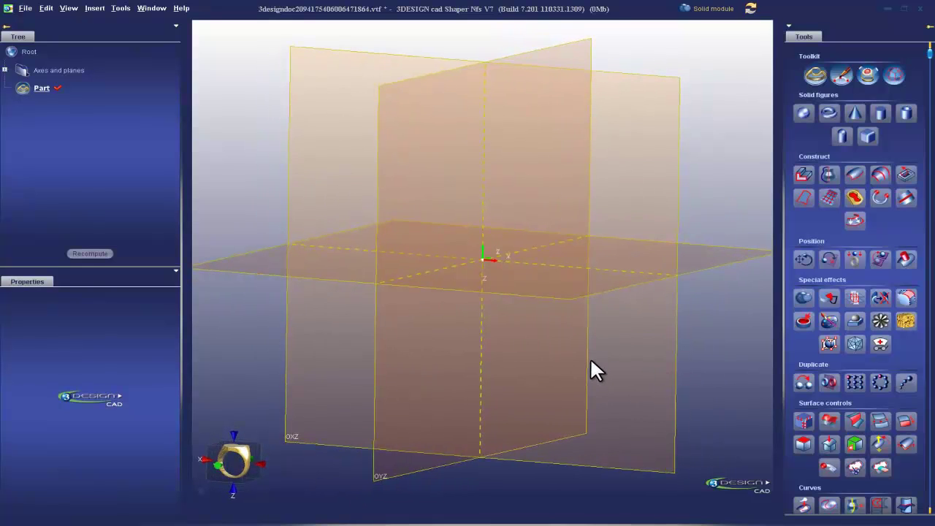
scroll(591, 360, down, 2)
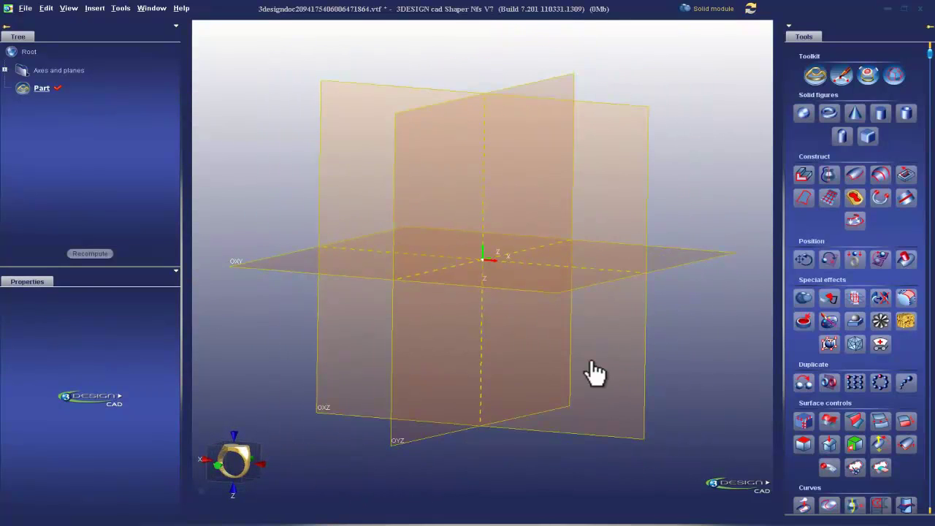
right_drag(726, 270, 702, 369)
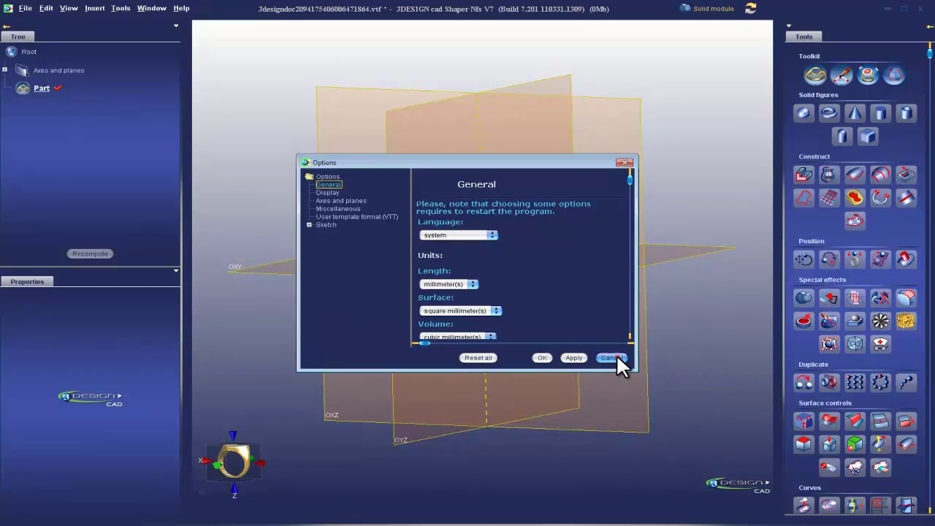
- Review the default axes and planes options, including plane size and grid parameters, and apply them unmodified
click(616, 358)
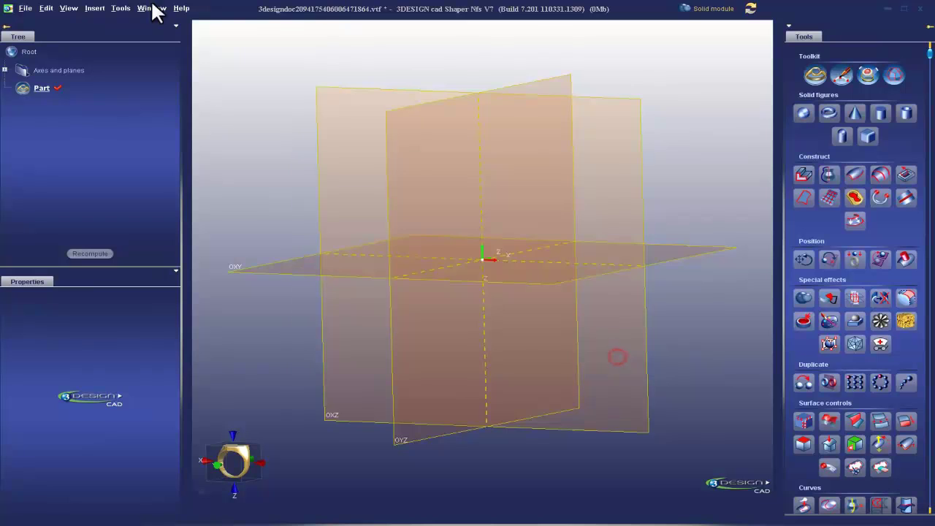
click(113, 10)
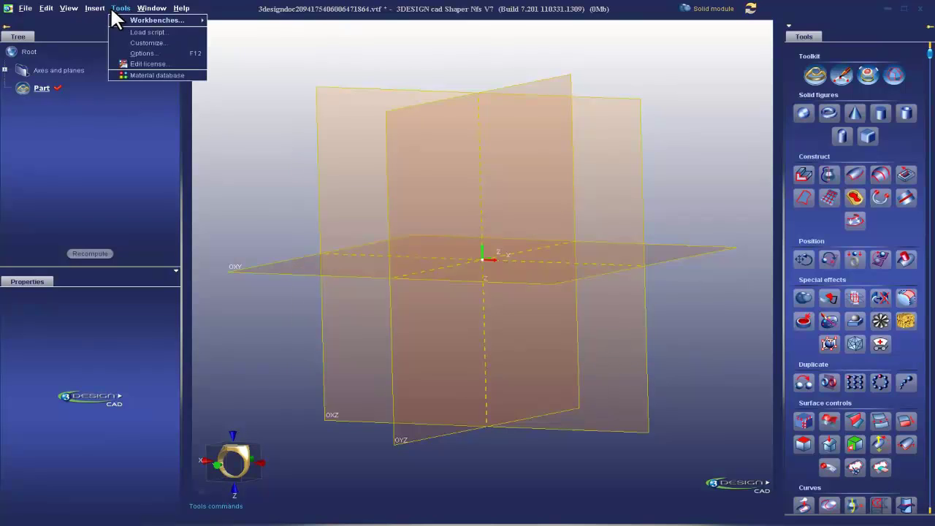
click(173, 53)
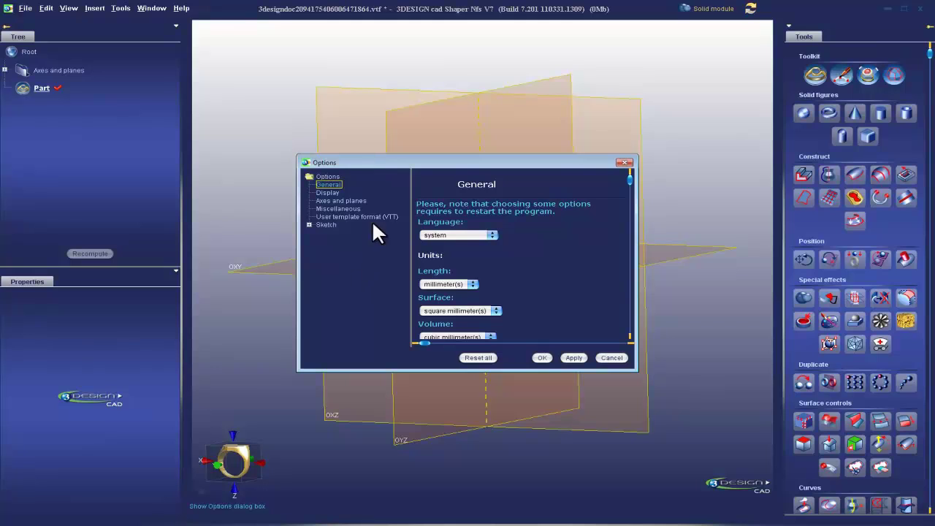
click(344, 201)
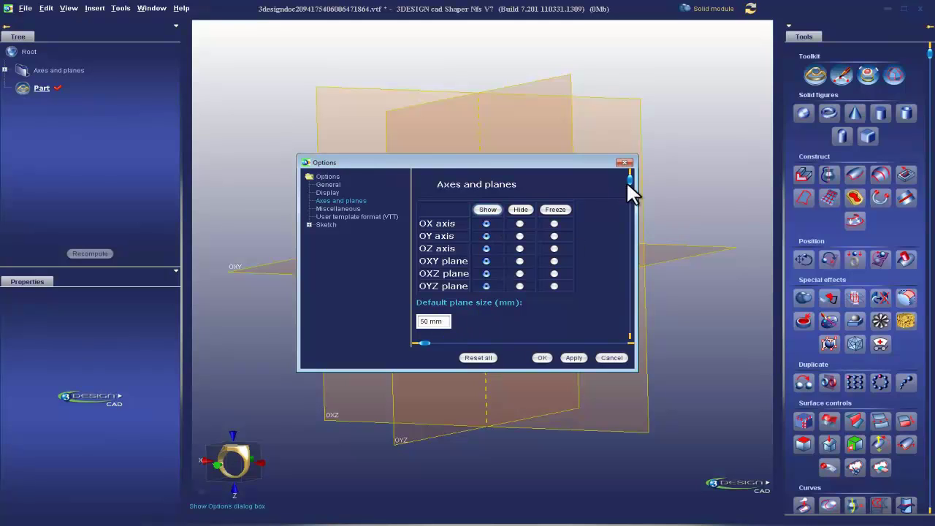
drag(630, 179, 424, 376)
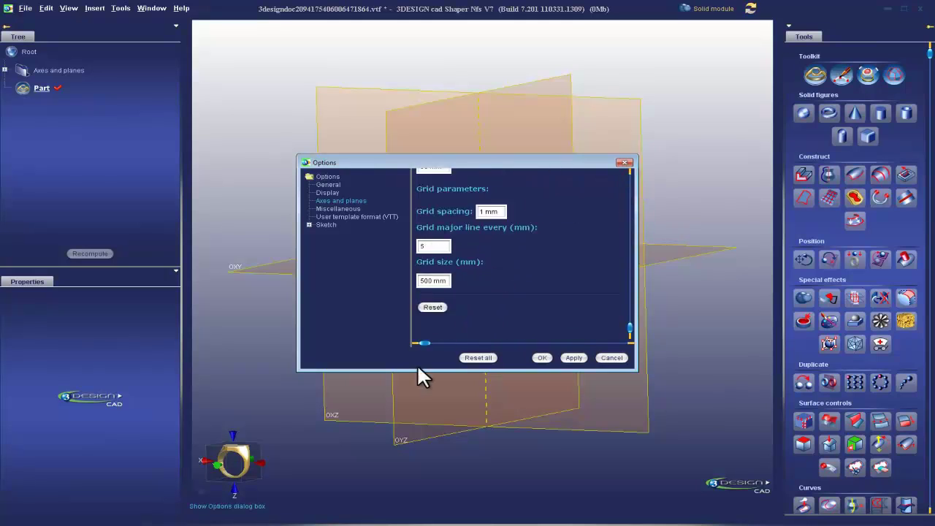
click(578, 355)
click(539, 355)
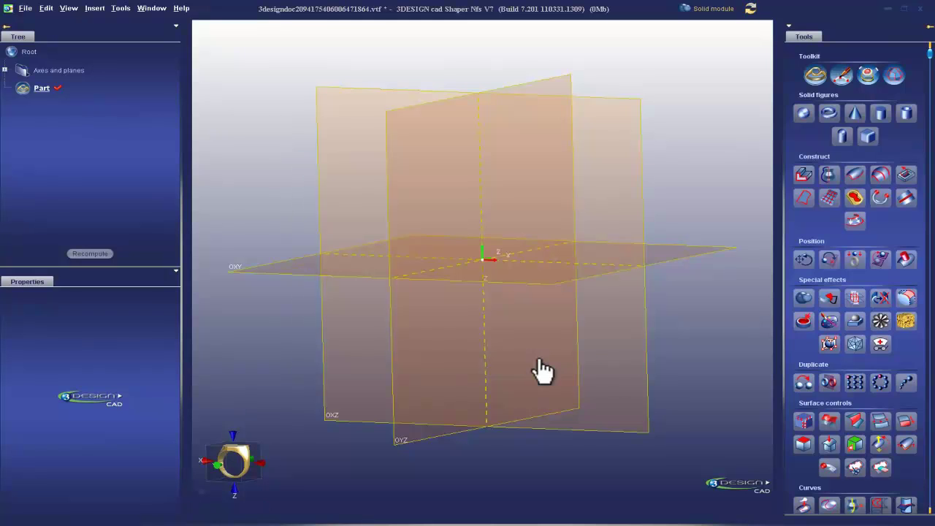
- Restart 3DESIGN 7.201 without saving the modified document and create a new part
click(920, 8)
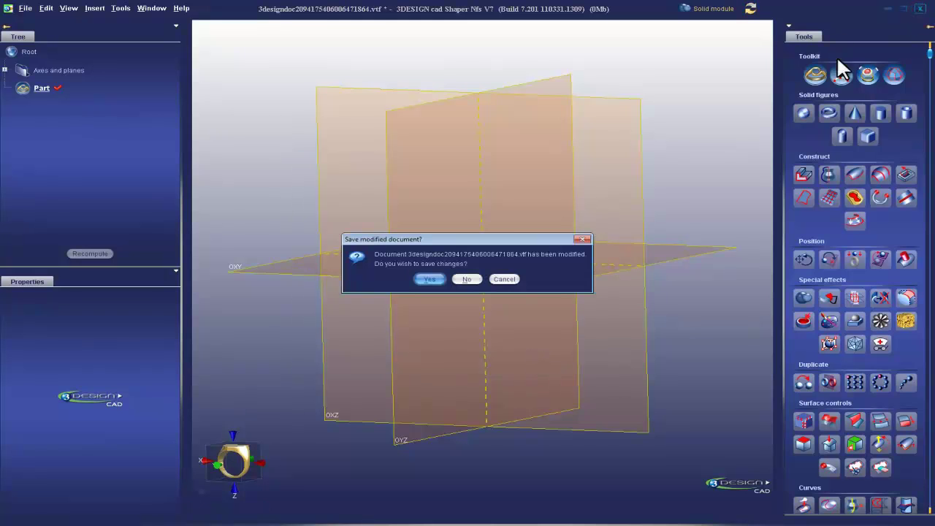
click(467, 279)
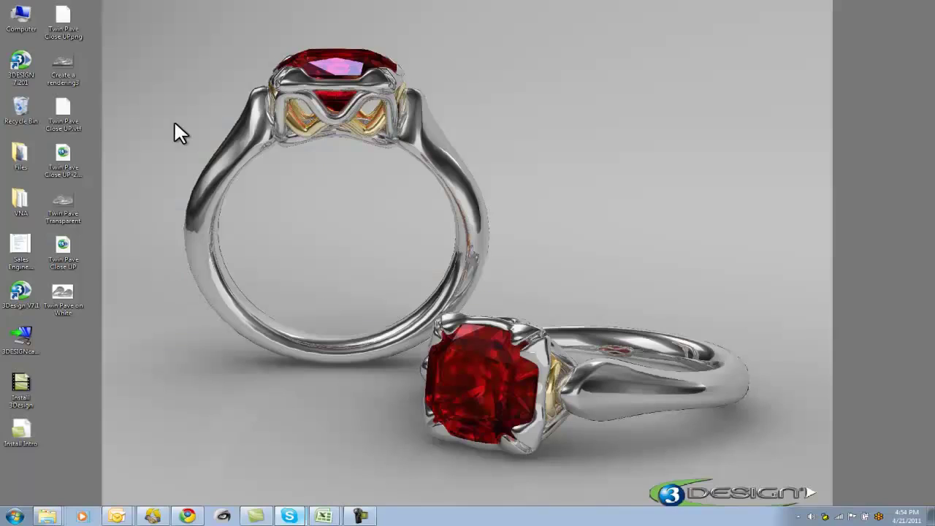
double_click(17, 69)
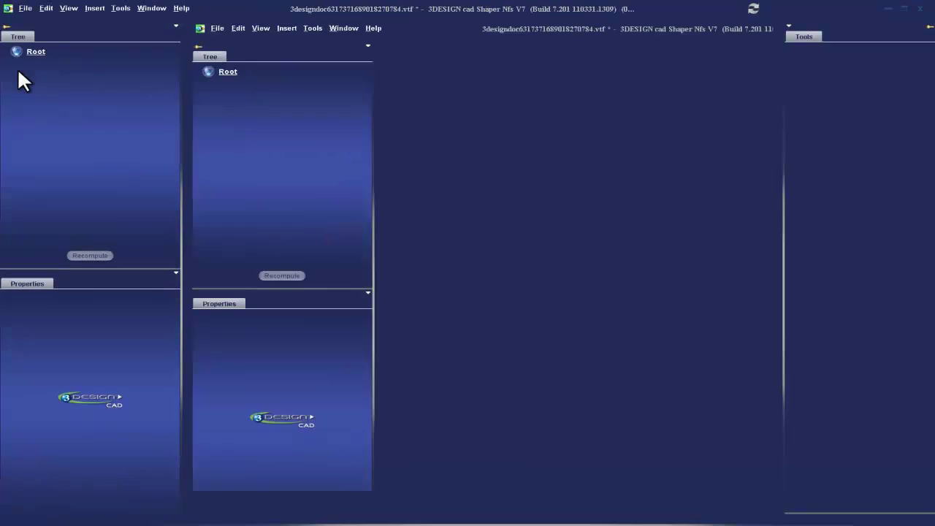
click(448, 267)
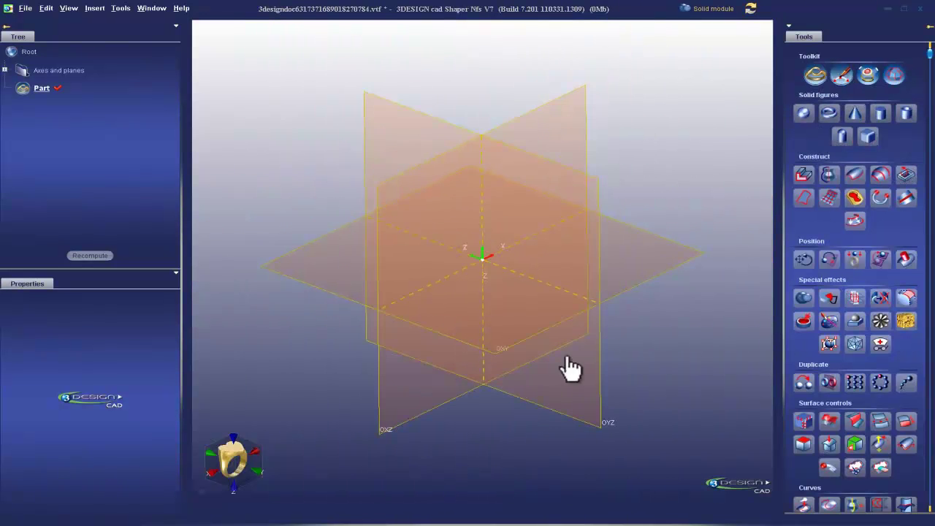
- Select the OXZ, OYZ and OXY planes in turn, followed by the Z axis and the Y axis
click(411, 134)
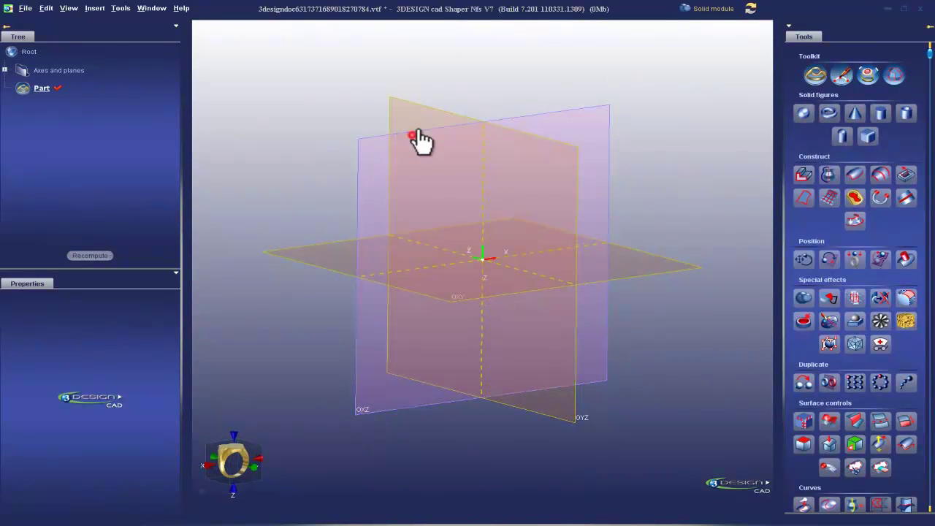
click(430, 105)
click(291, 250)
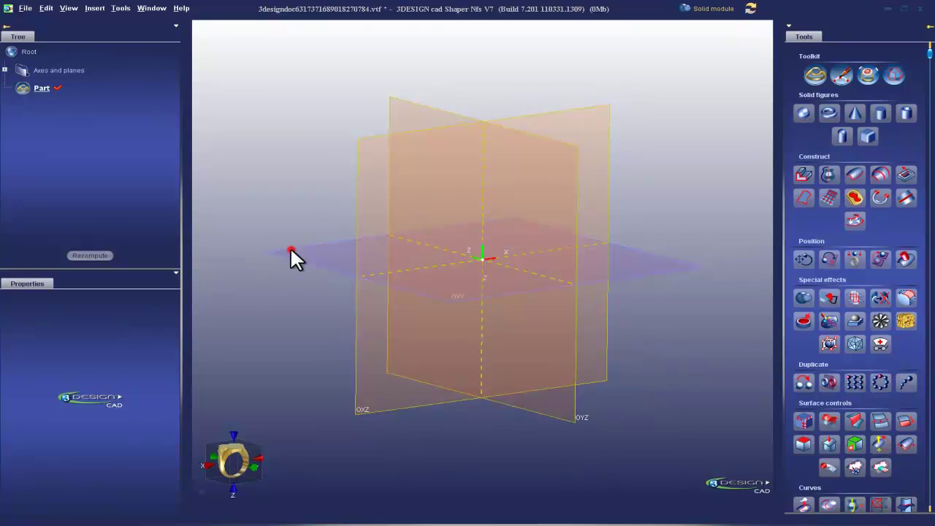
click(485, 167)
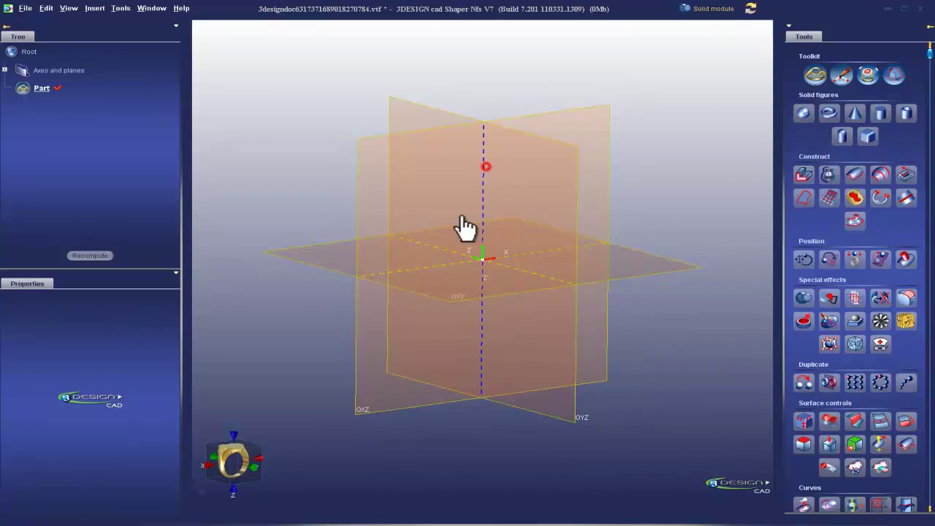
click(451, 252)
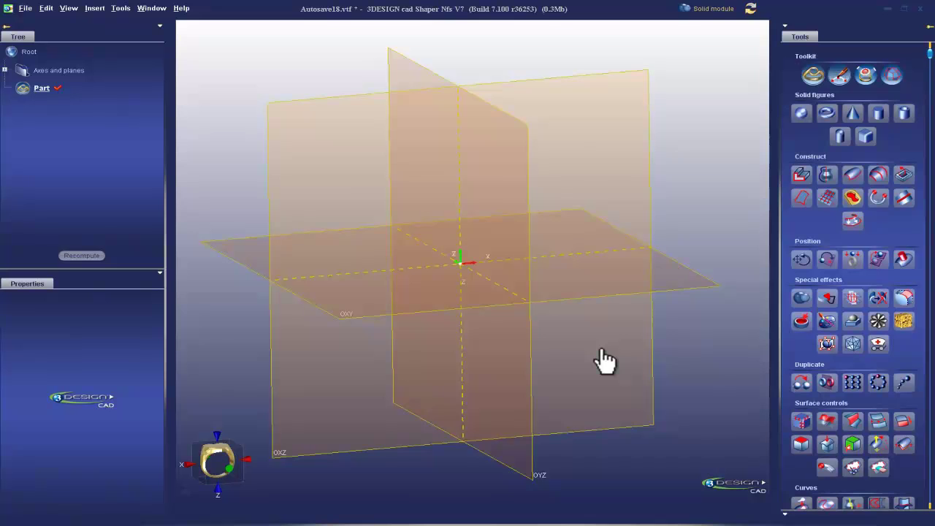
- Select the OXY plane, then orbit, pan and zoom out to examine the three reference planes
click(694, 287)
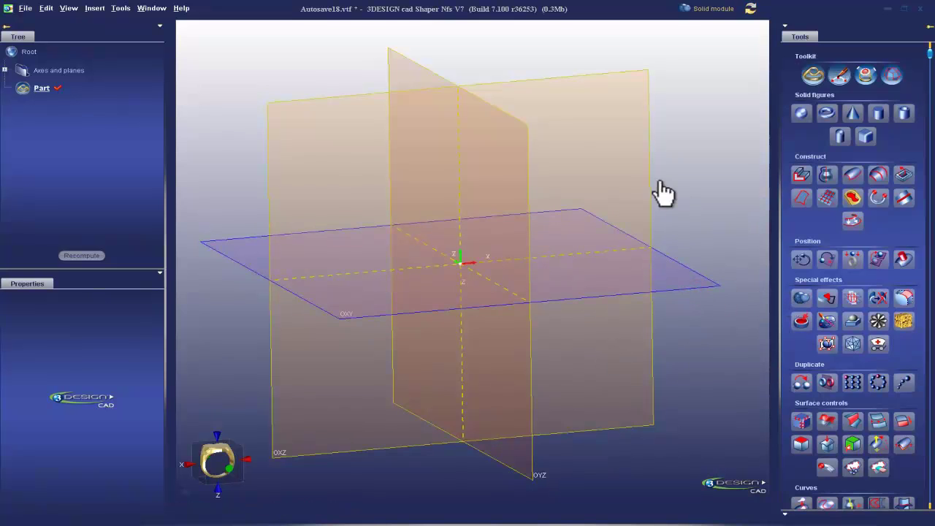
right_drag(721, 244, 504, 341)
right_drag(316, 300, 384, 297)
right_drag(459, 300, 454, 316)
click(452, 305)
scroll(674, 357, down, 1)
mouse_move(667, 324)
right_down()
mouse_move(645, 341)
mouse_move(638, 234)
right_up()
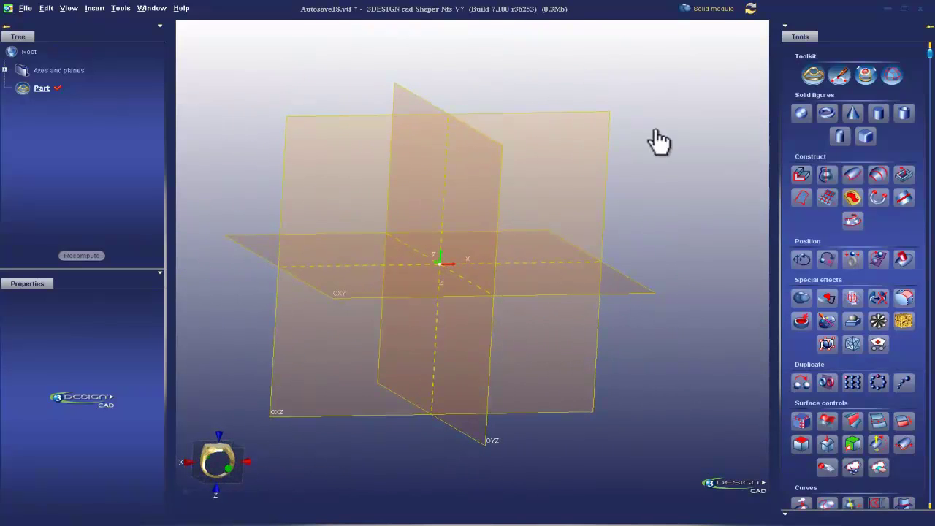
- Display the available zoom and standard view commands without applying any of them
click(259, 84)
right_click(659, 59)
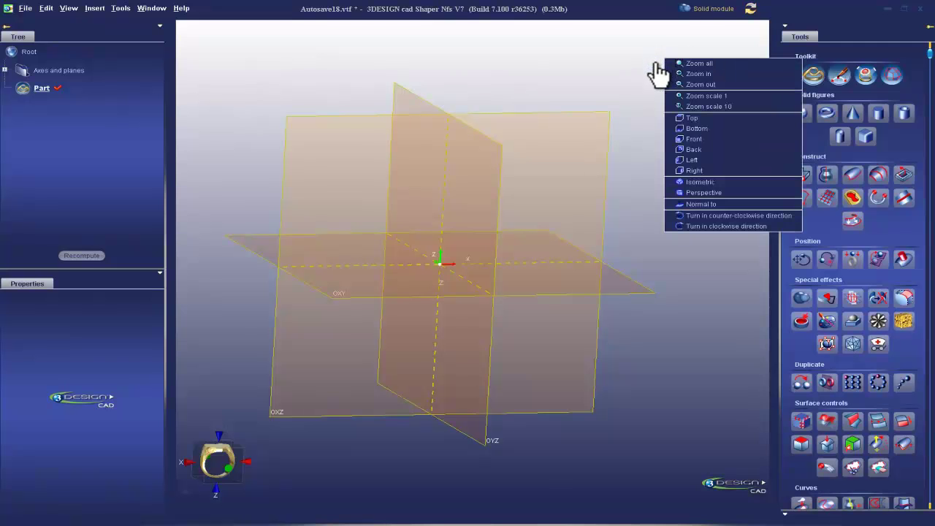
click(649, 295)
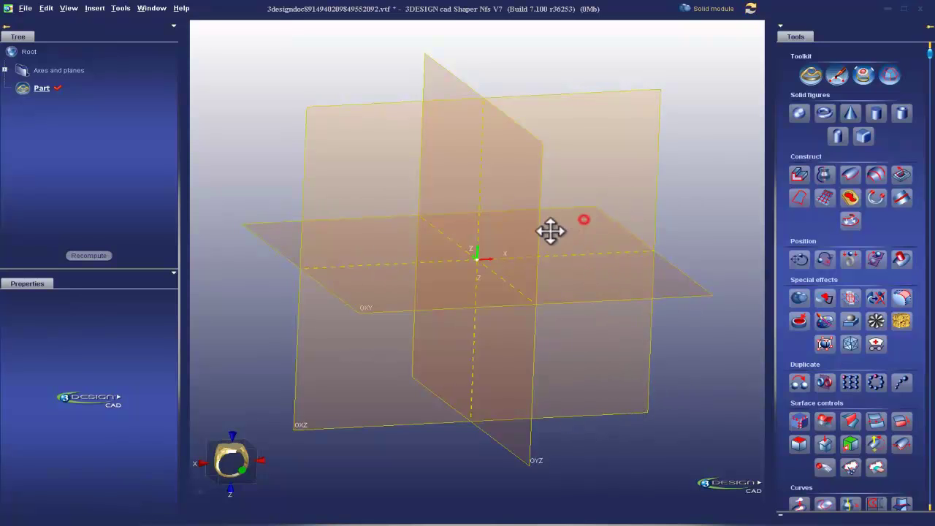
- Select all three axes and all three reference planes together, then clear the selection
click(540, 209)
right_drag(480, 368, 474, 309)
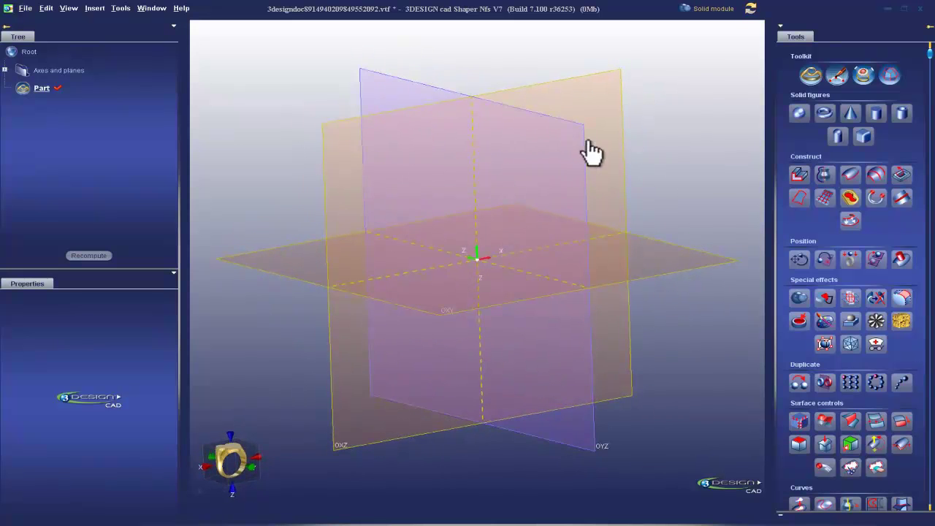
mouse_move(519, 380)
right_down()
mouse_move(492, 350)
mouse_move(493, 384)
mouse_move(506, 361)
right_up()
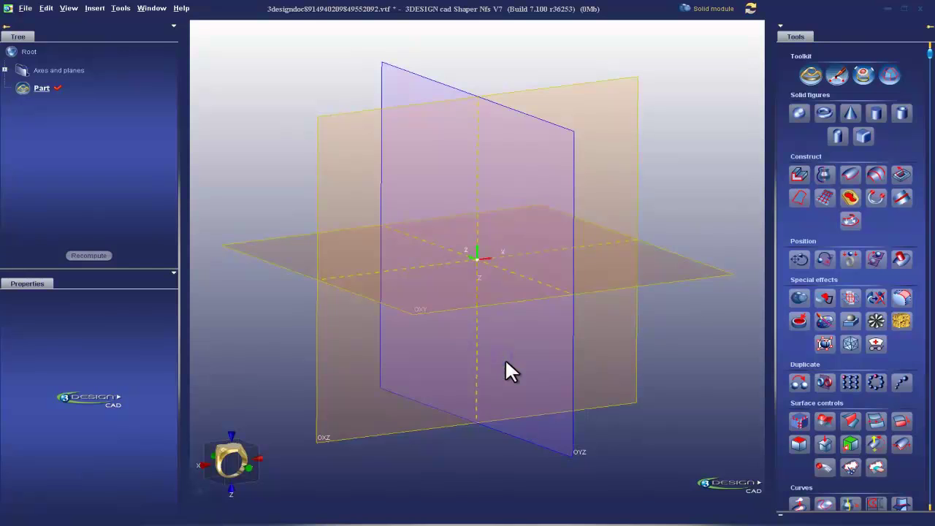
click(477, 138)
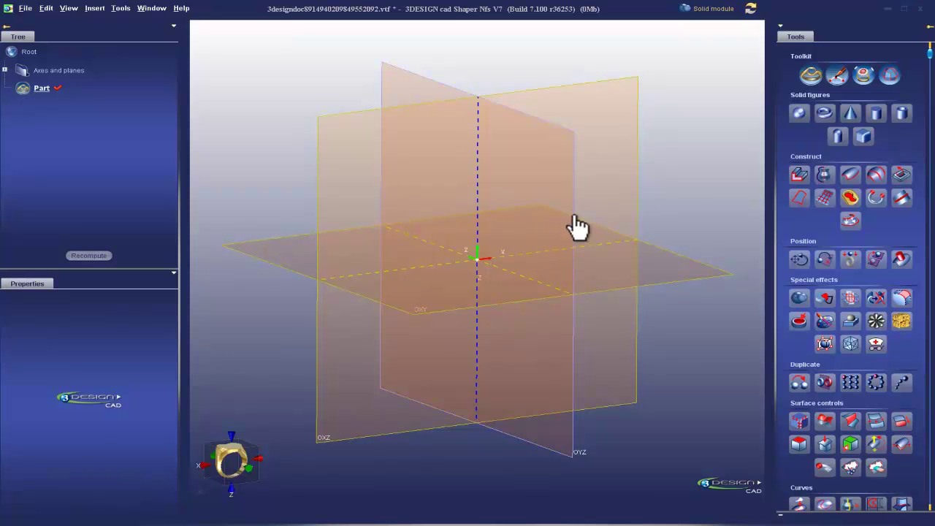
click(567, 195)
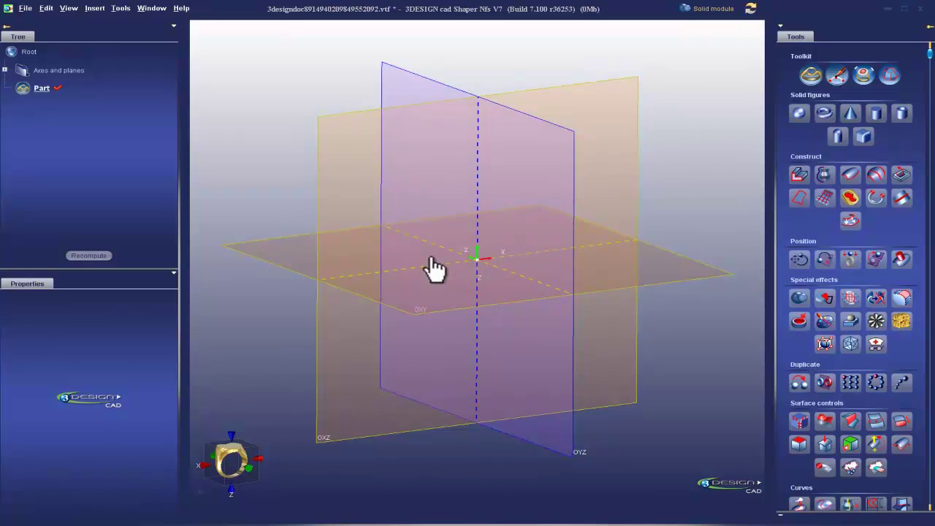
click(552, 85)
click(511, 253)
click(706, 286)
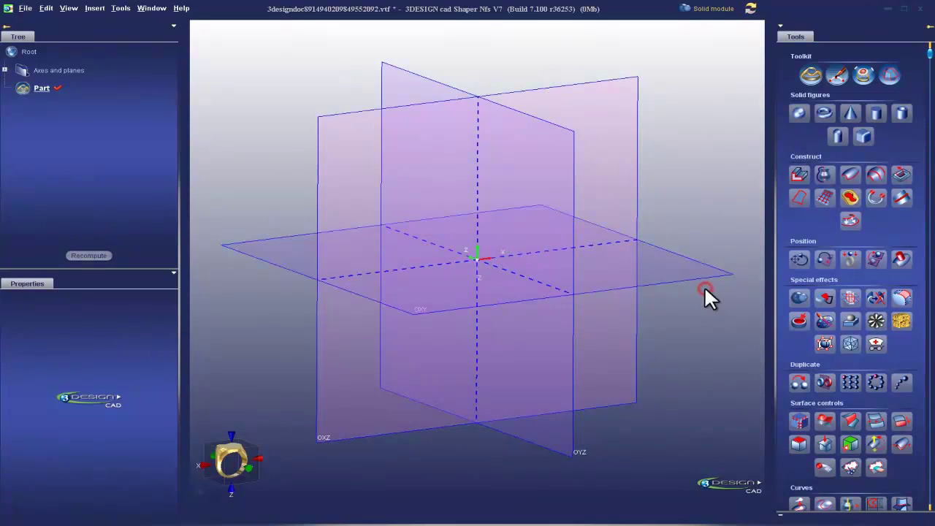
click(665, 284)
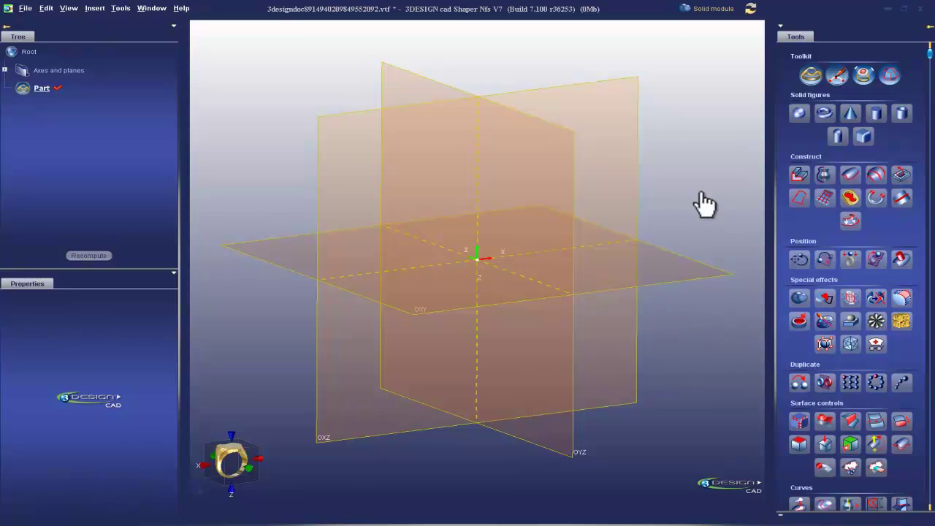
- Select the OXZ plane, replace it with the OYZ plane, and clear the selection
click(536, 88)
click(551, 125)
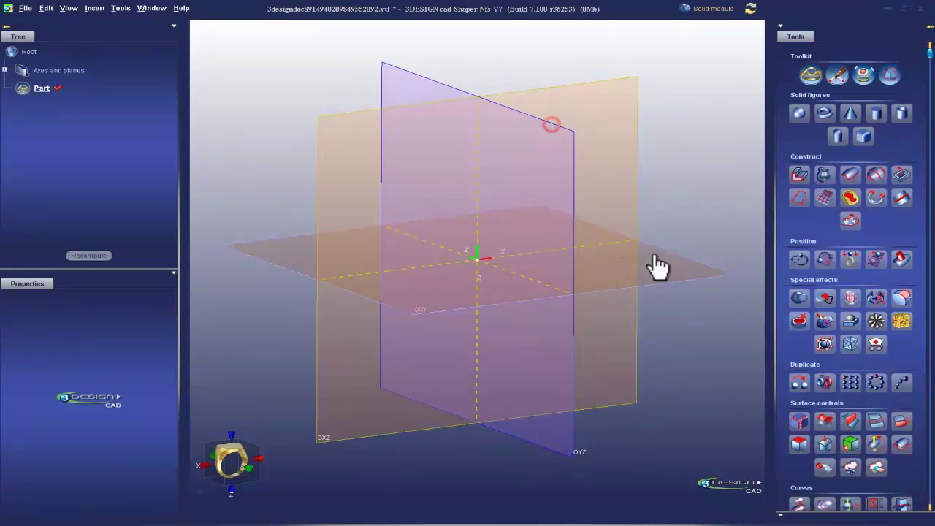
click(683, 209)
- Orbit the reference planes and zoom in on the area around the origin
mouse_move(696, 180)
right_down()
mouse_move(678, 201)
mouse_move(521, 274)
mouse_move(302, 263)
mouse_move(249, 173)
mouse_move(347, 242)
mouse_move(600, 266)
mouse_move(703, 173)
mouse_move(680, 259)
mouse_move(357, 300)
mouse_move(292, 258)
mouse_move(490, 288)
mouse_move(617, 233)
right_up()
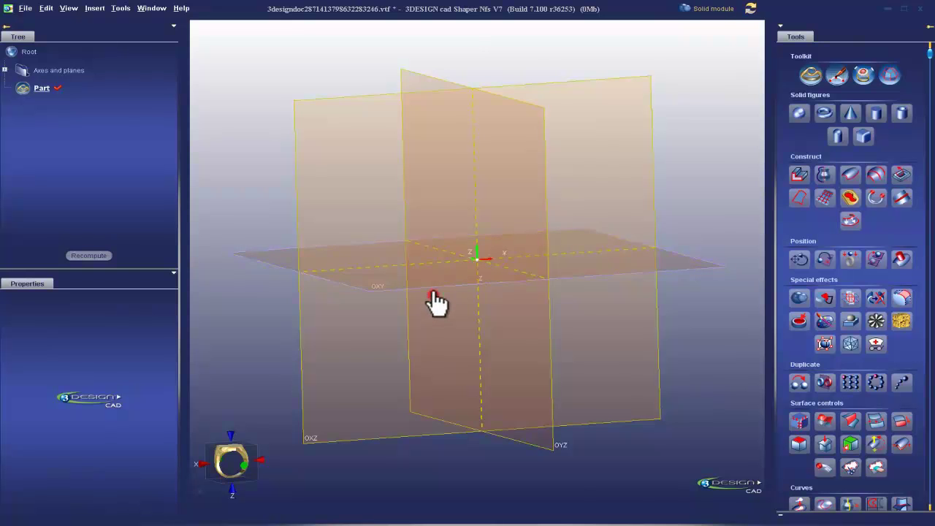
scroll(432, 301, up, 5)
scroll(432, 299, up, 5)
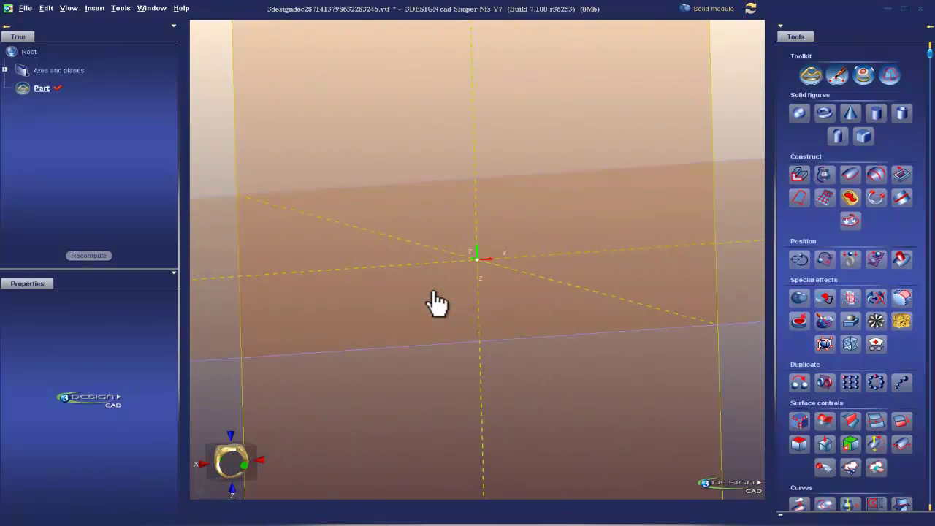
- Zoom in closely on the origin, then zoom out until all three reference planes appear small in the view
scroll(436, 302, up, 2)
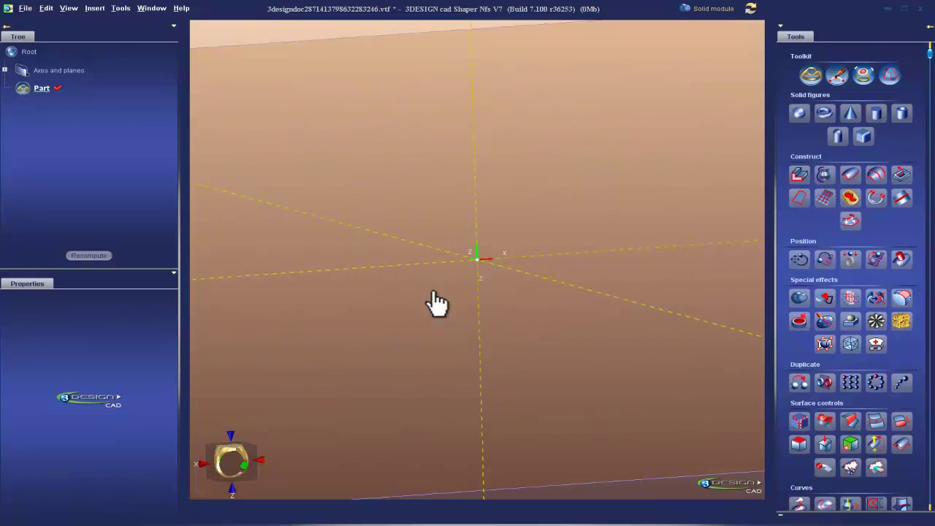
scroll(436, 303, down, 6)
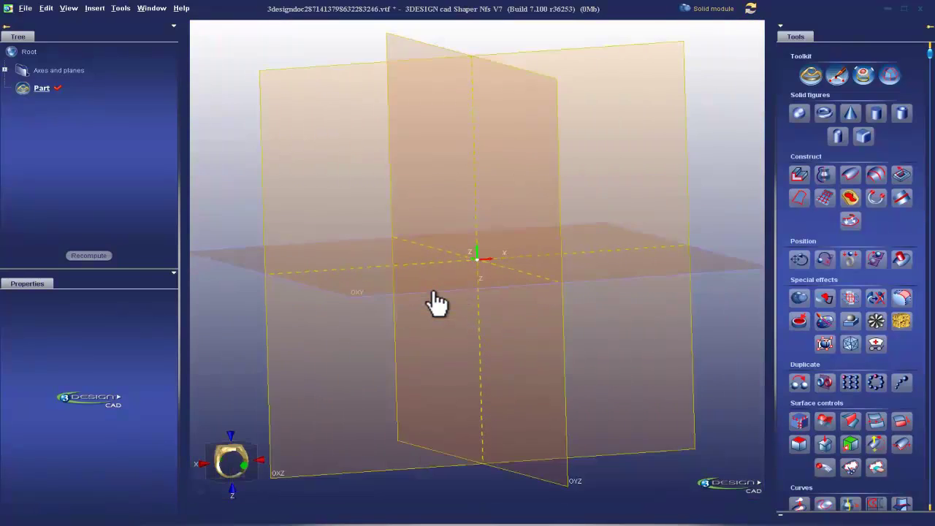
scroll(436, 303, down, 6)
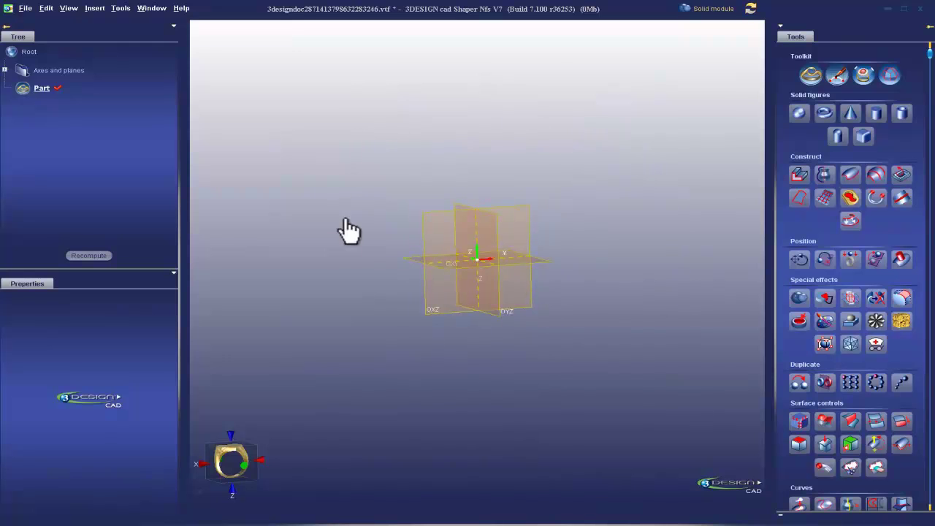
- Select the OXZ and OYZ planes together, then clear the selection
click(442, 313)
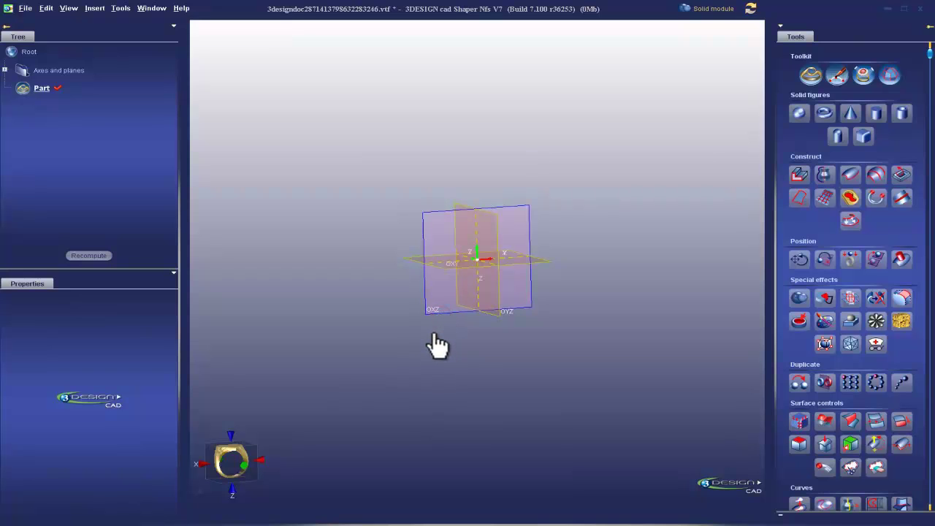
click(499, 321)
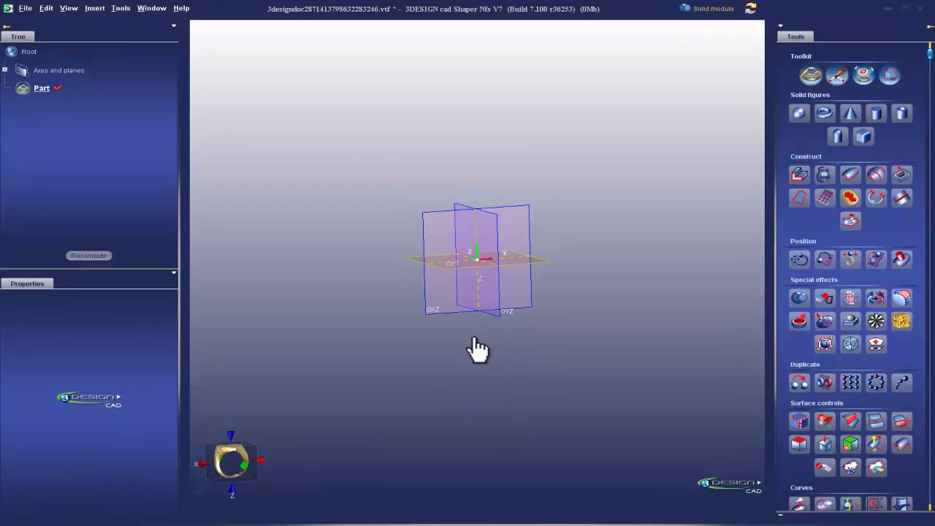
click(450, 315)
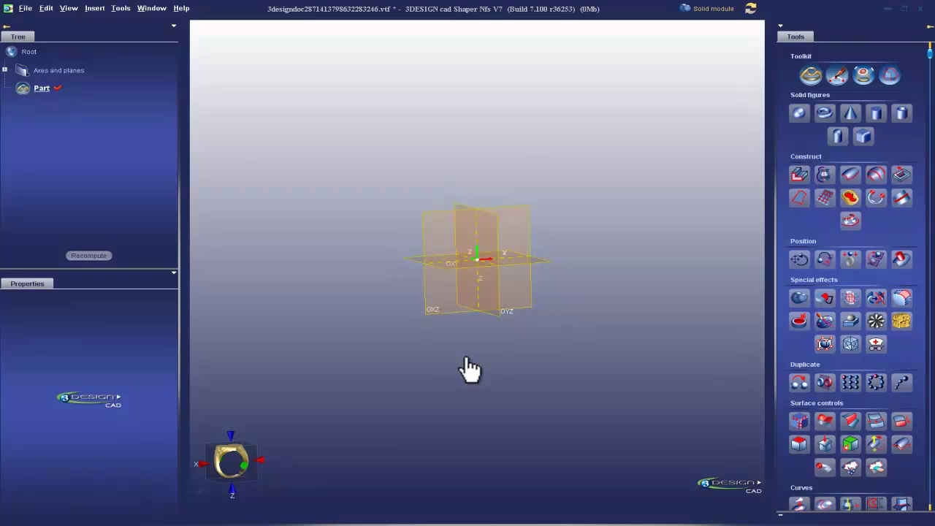
- Zoom and orbit the reference planes, then switch to a straight-on view of the OXZ plane
scroll(466, 346, up, 3)
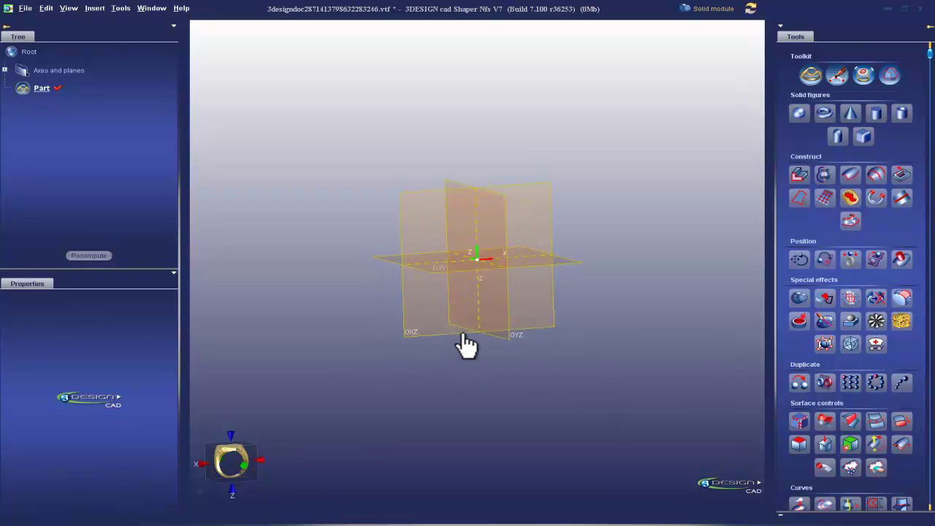
scroll(466, 346, down, 3)
middle_drag(604, 282, 559, 372)
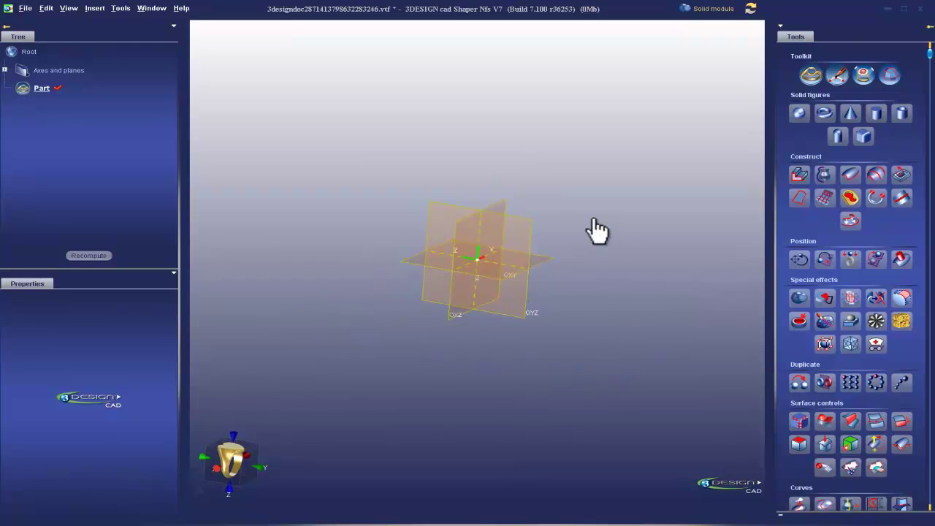
click(256, 464)
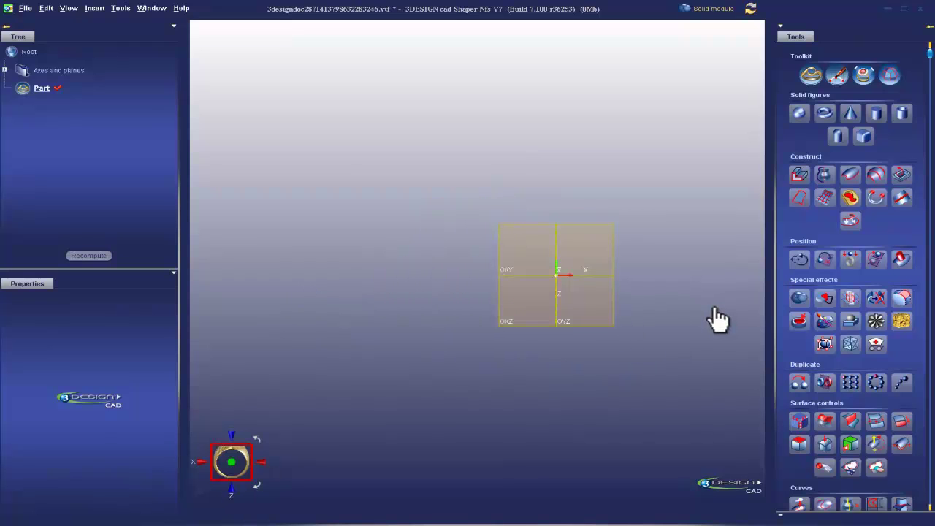
- Pan and zoom the straight-on view to practise repositioning and enlarging the reference planes
middle_drag(714, 303, 622, 349)
scroll(612, 336, down, 1)
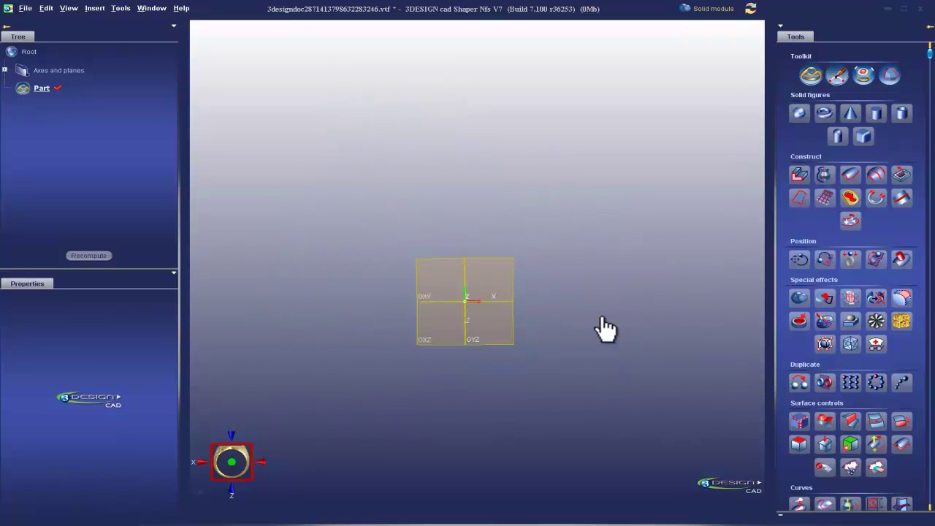
scroll(575, 330, up, 3)
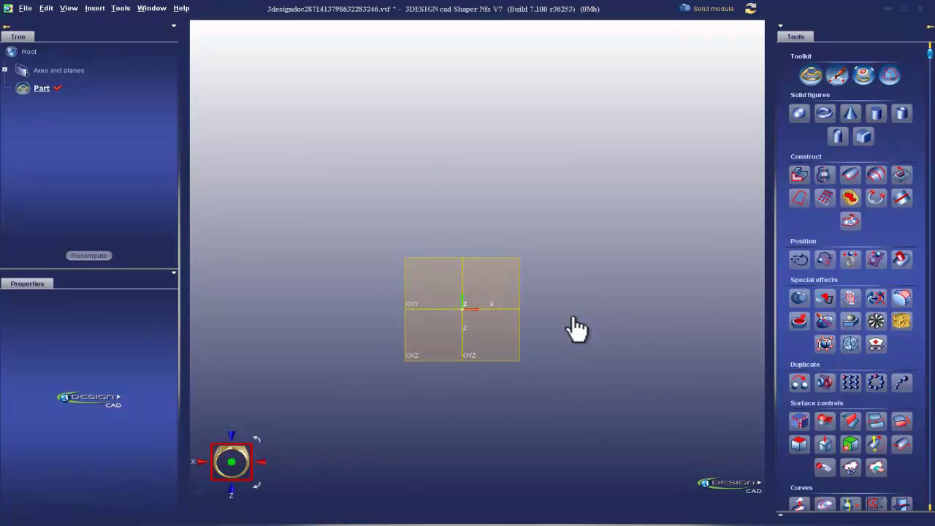
scroll(574, 330, up, 1)
middle_drag(613, 410, 657, 338)
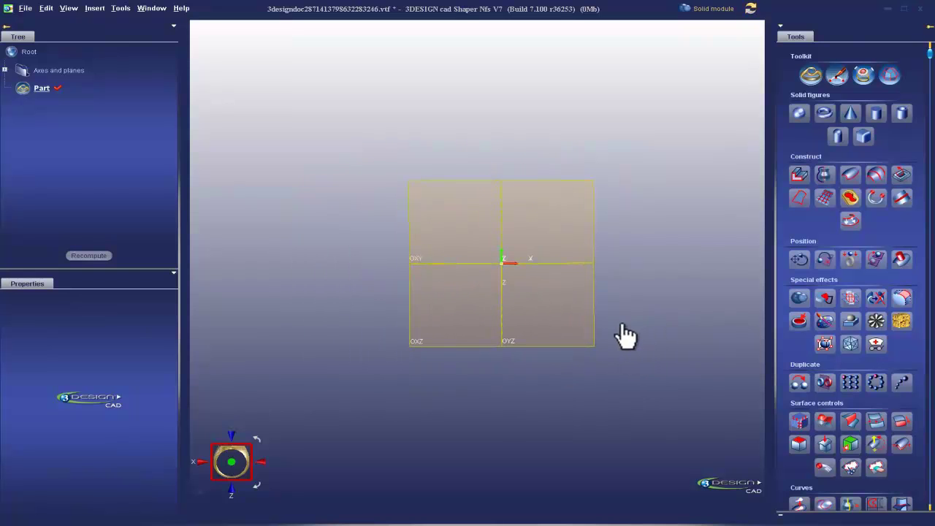
mouse_move(618, 285)
middle_down()
mouse_move(629, 313)
mouse_move(622, 286)
middle_up()
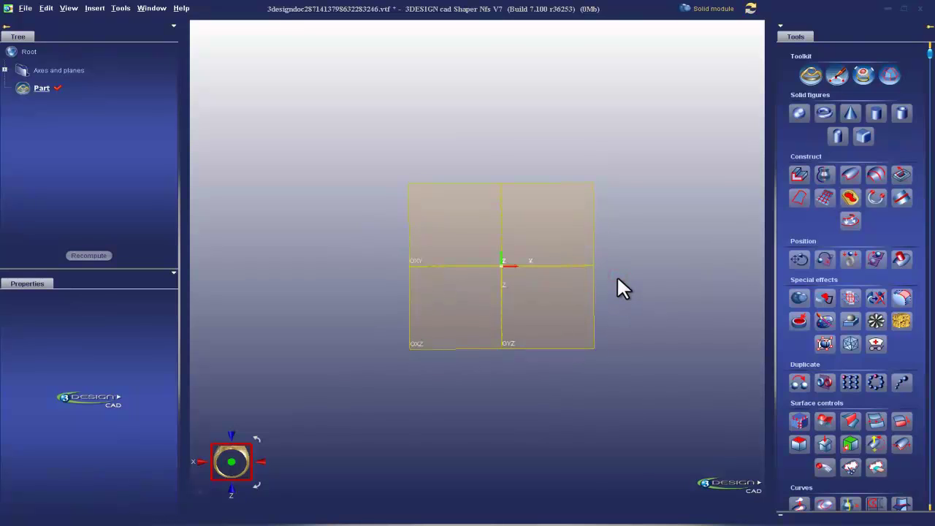
middle_drag(617, 278, 572, 186)
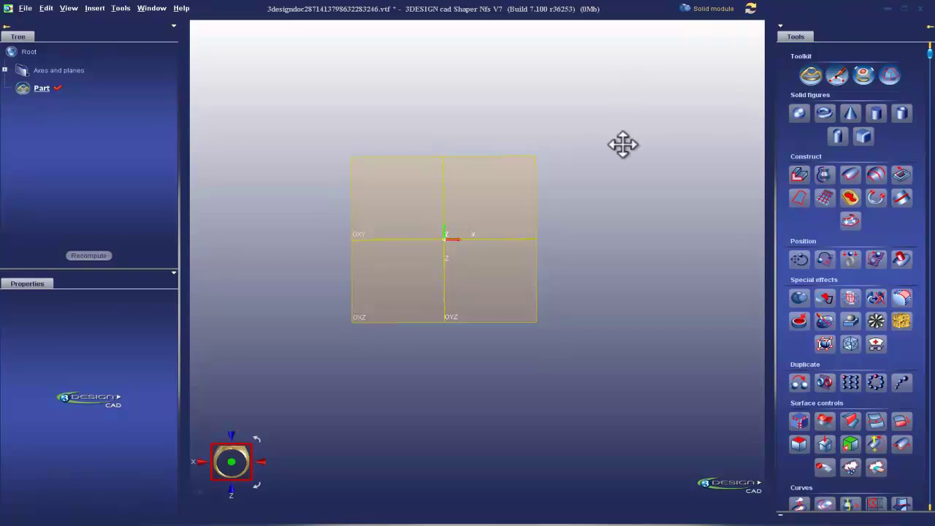
scroll(622, 251, up, 2)
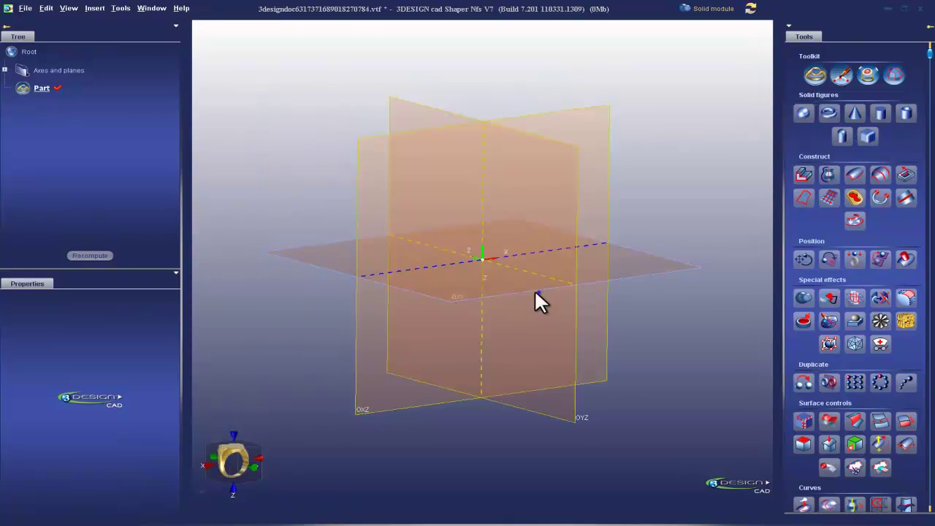
- Orbit the reference planes into a tilted view and select the OXY plane
right_drag(537, 292, 485, 272)
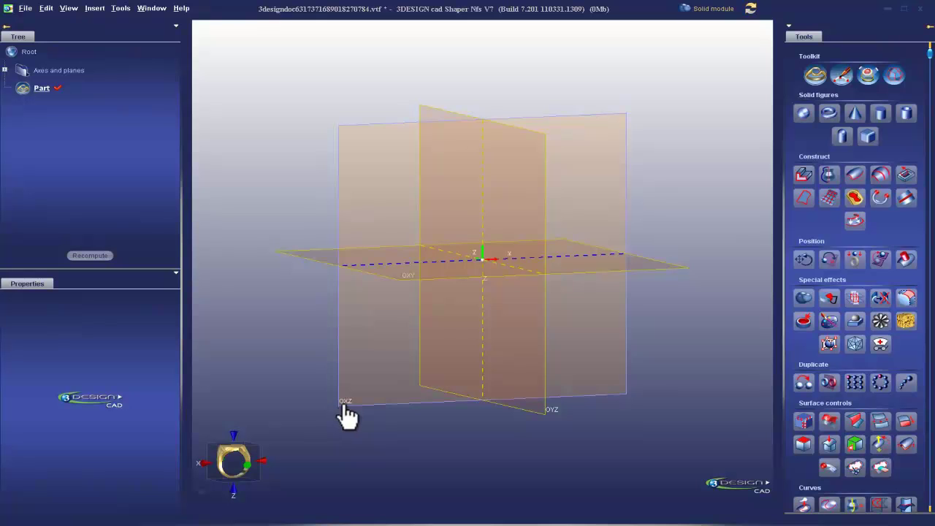
right_drag(406, 340, 424, 359)
right_drag(494, 301, 449, 331)
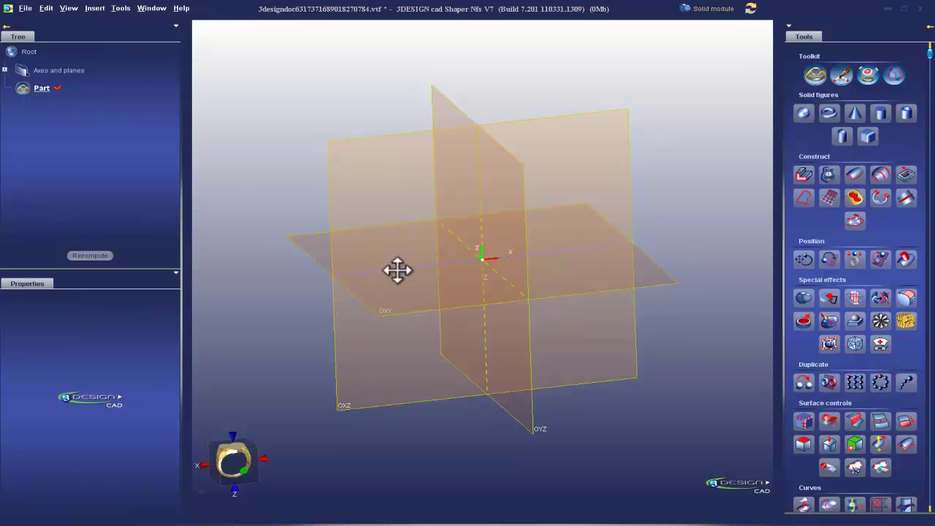
click(303, 235)
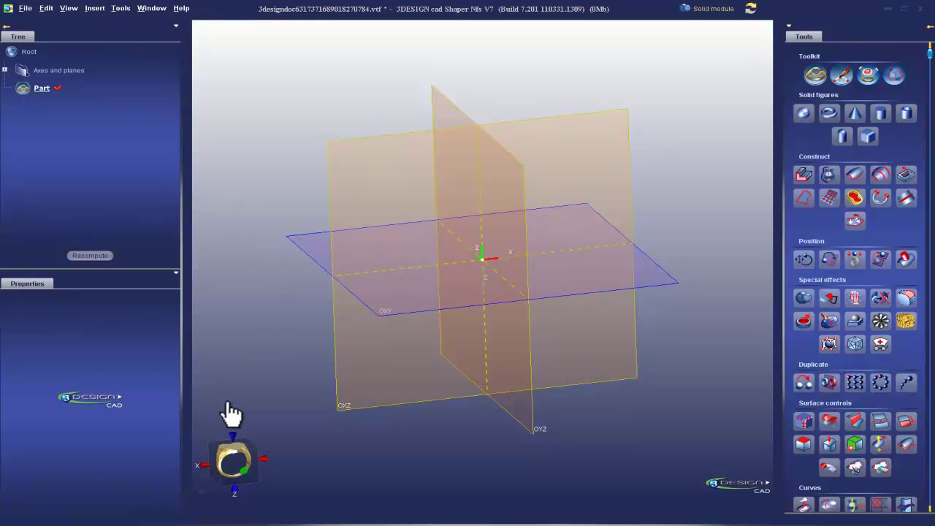
- View the model squarely onto the OXY plane, then onto the OXZ plane, then onto the OYZ plane
click(233, 437)
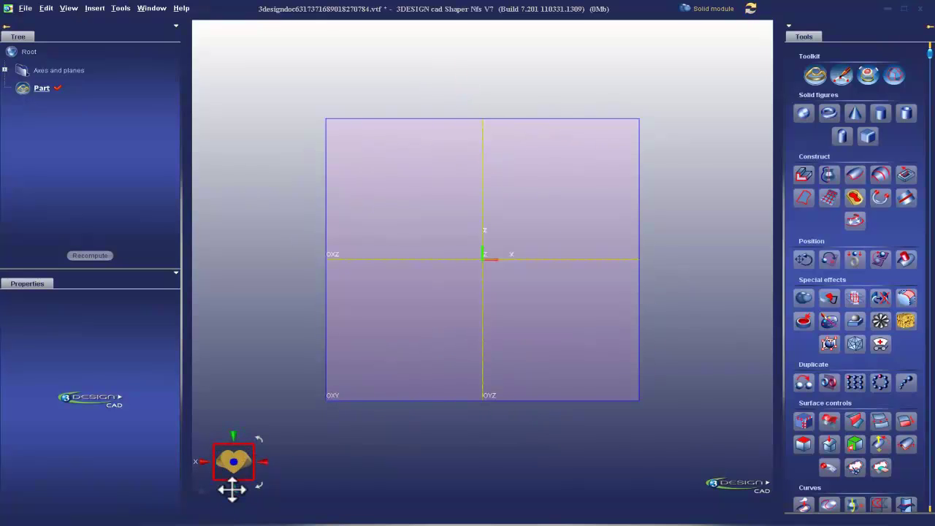
click(233, 488)
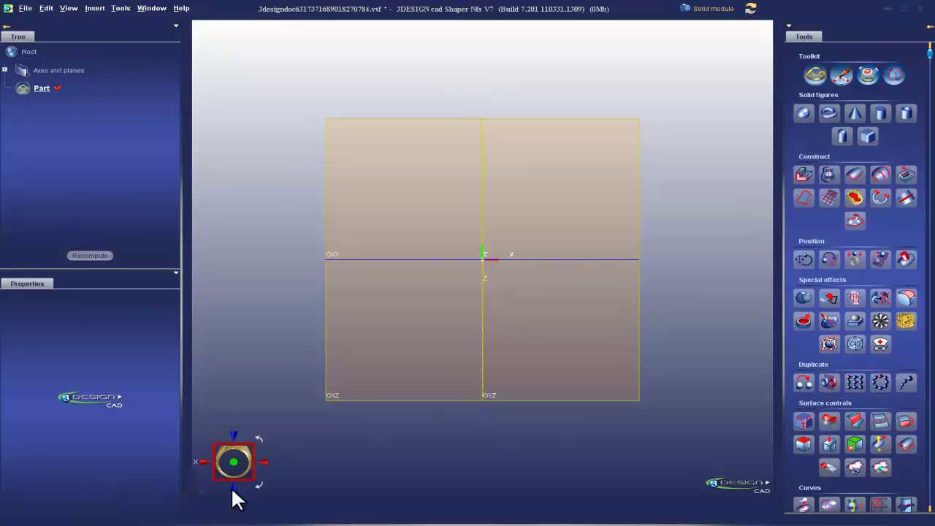
click(263, 462)
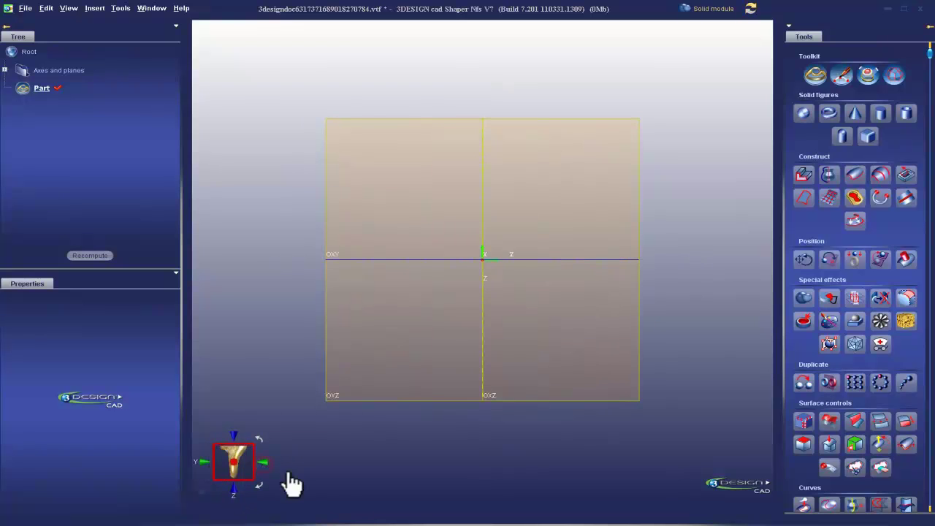
- Orbit to a tilted view, then show the reversed straight-on views of the OXZ and OYZ planes
right_drag(256, 149, 303, 255)
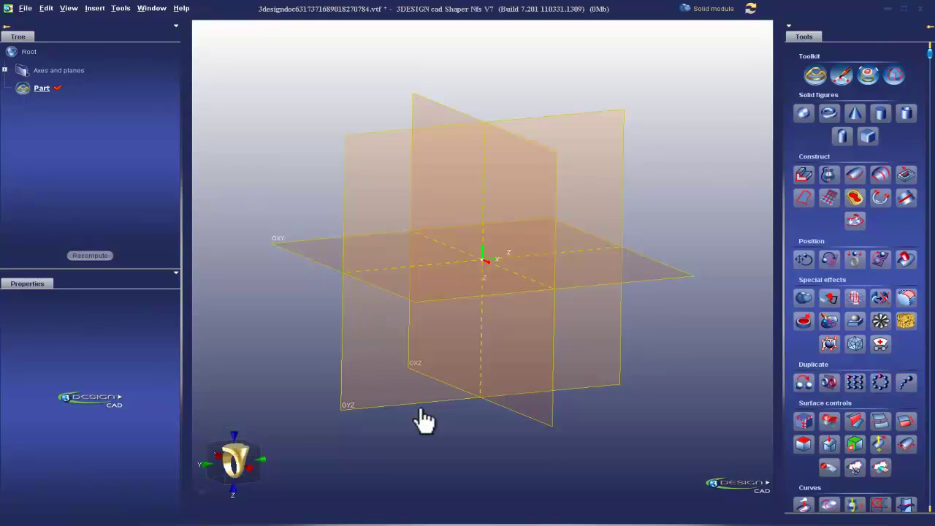
click(261, 469)
click(266, 464)
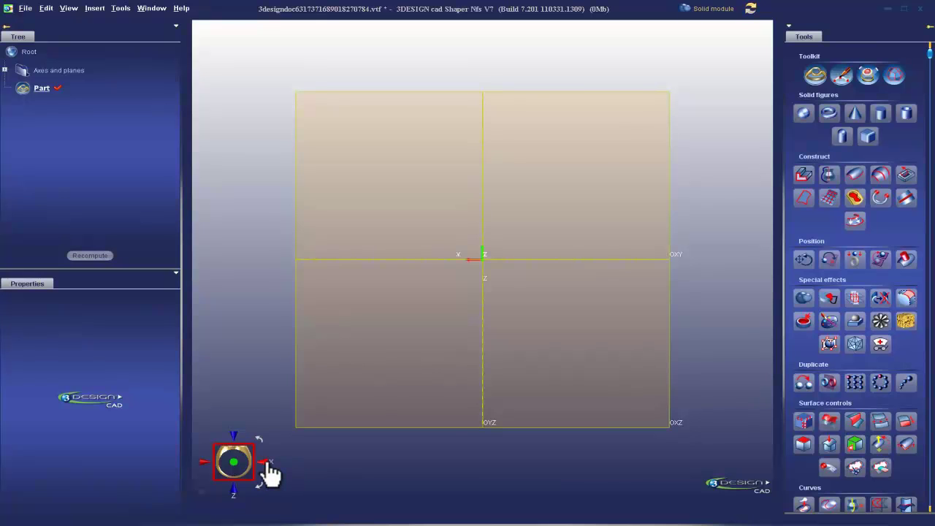
click(266, 461)
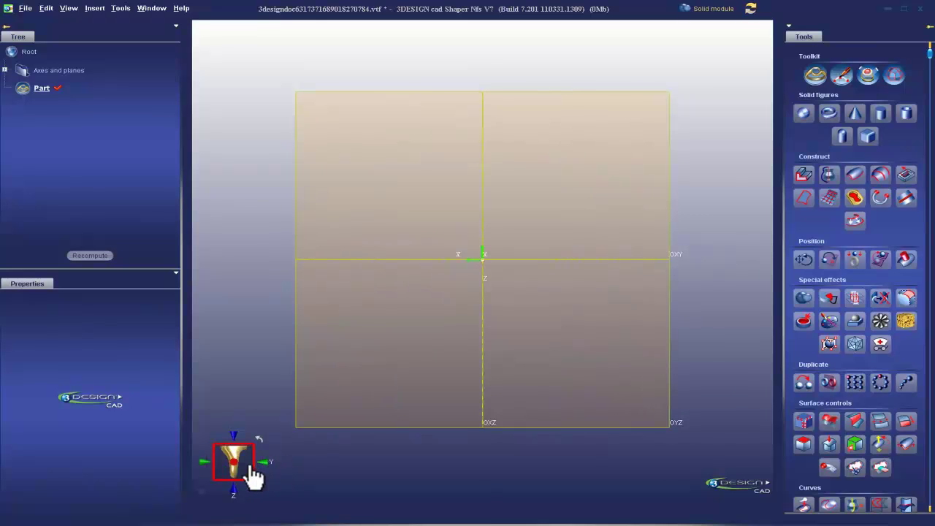
- Orbit the planes freely, then use the orientation cube to return to straight-on views of the OXZ plane from both sides
drag(206, 402, 328, 449)
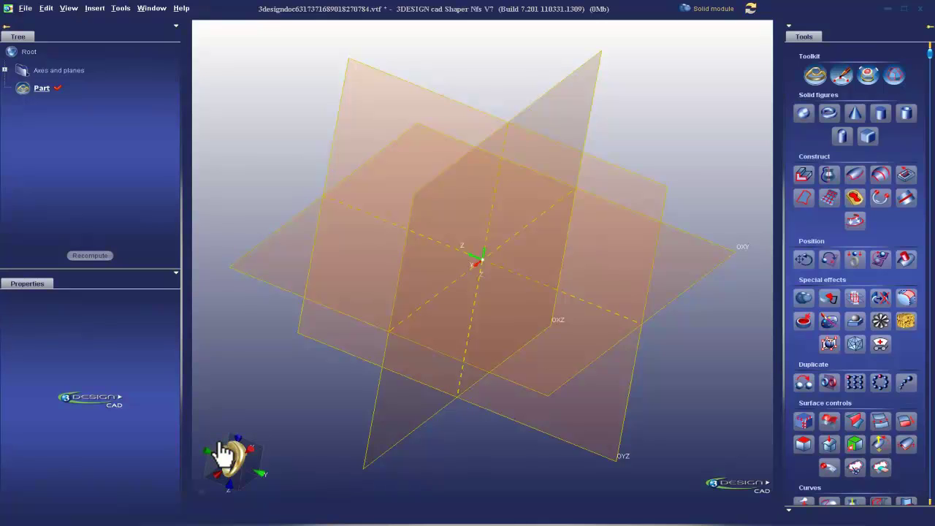
click(220, 443)
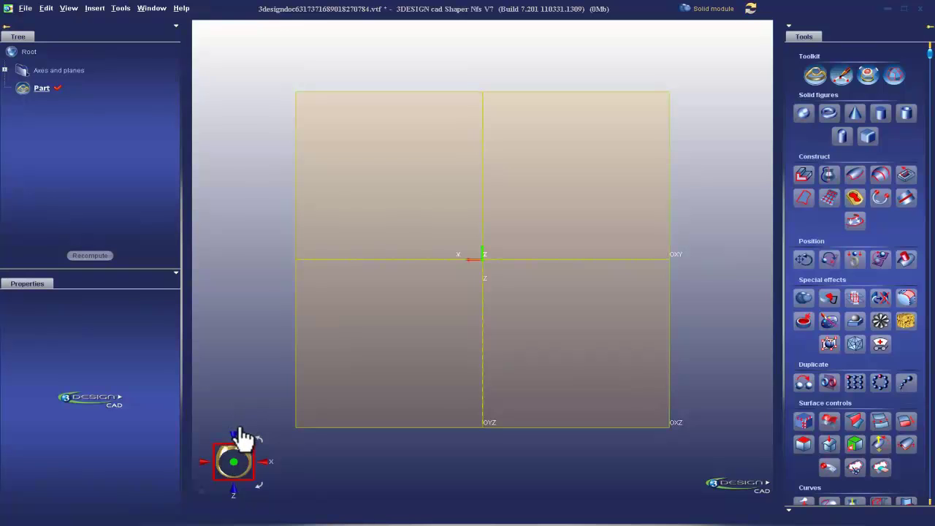
click(234, 436)
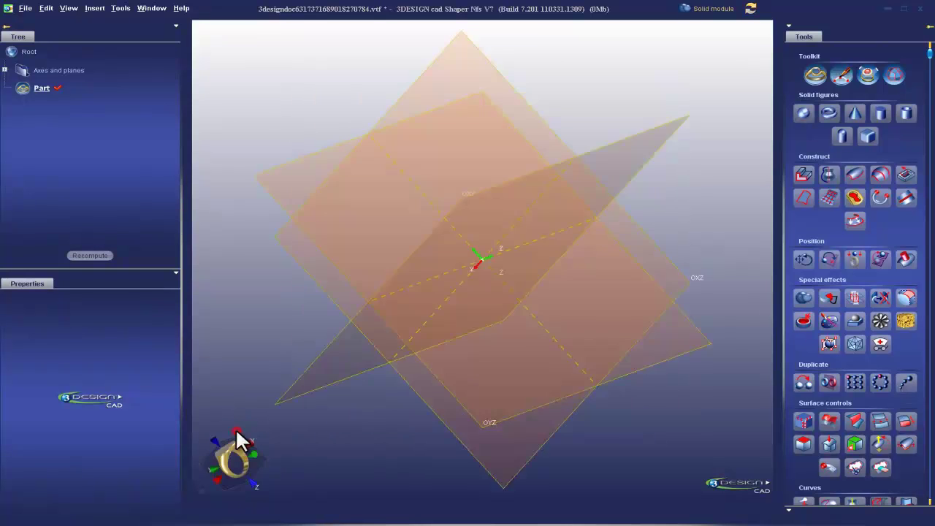
click(230, 490)
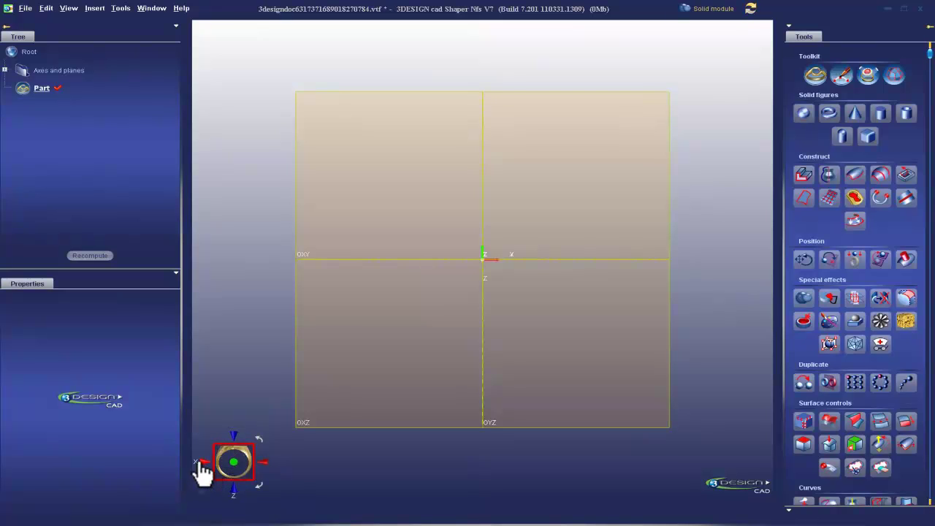
- Step the view through the OXY plane, the OYZ plane and the reversed side of the OXZ plane
click(234, 435)
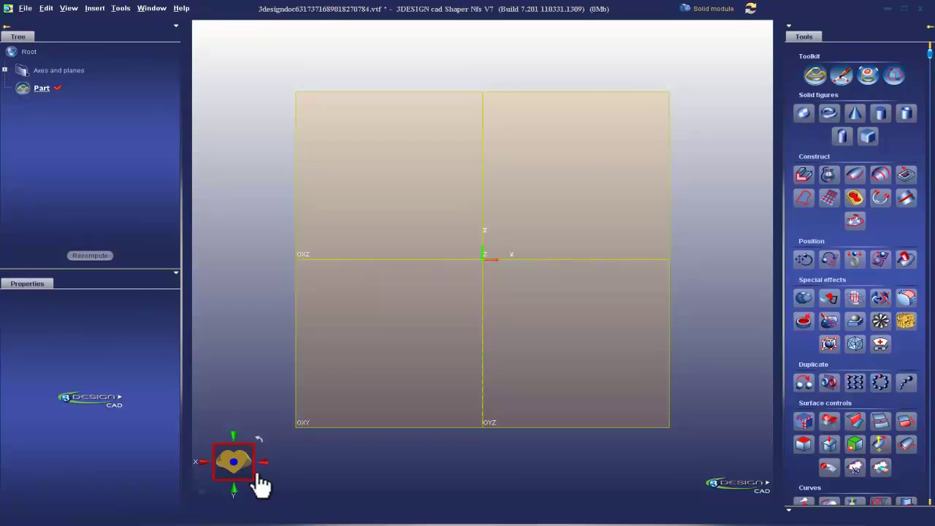
click(264, 462)
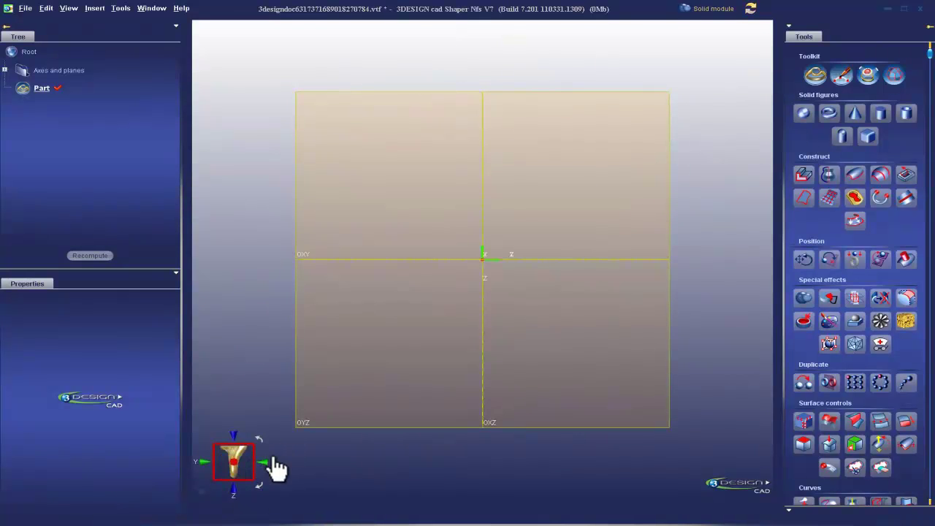
click(265, 462)
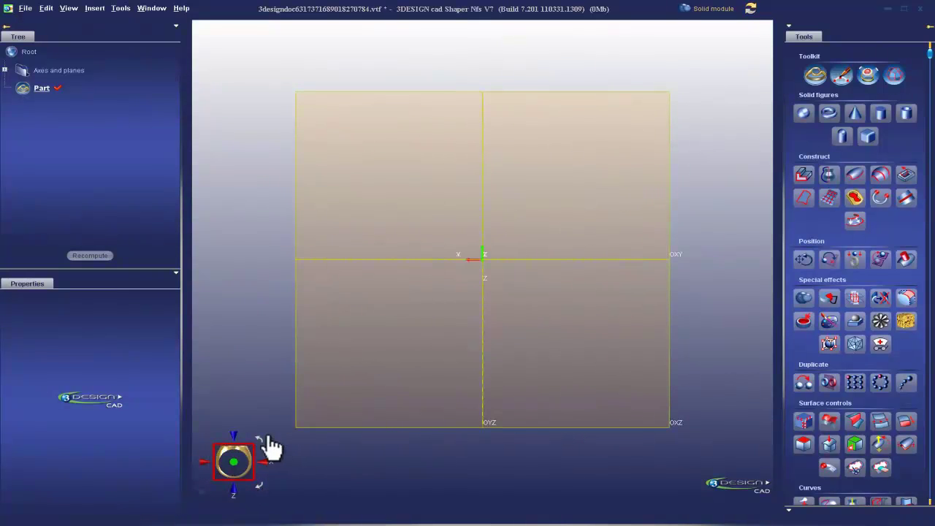
- Rotate the straight-on view within the screen plane in quarter turns in both directions, returning it to its upright orientation
click(258, 436)
click(259, 436)
click(259, 437)
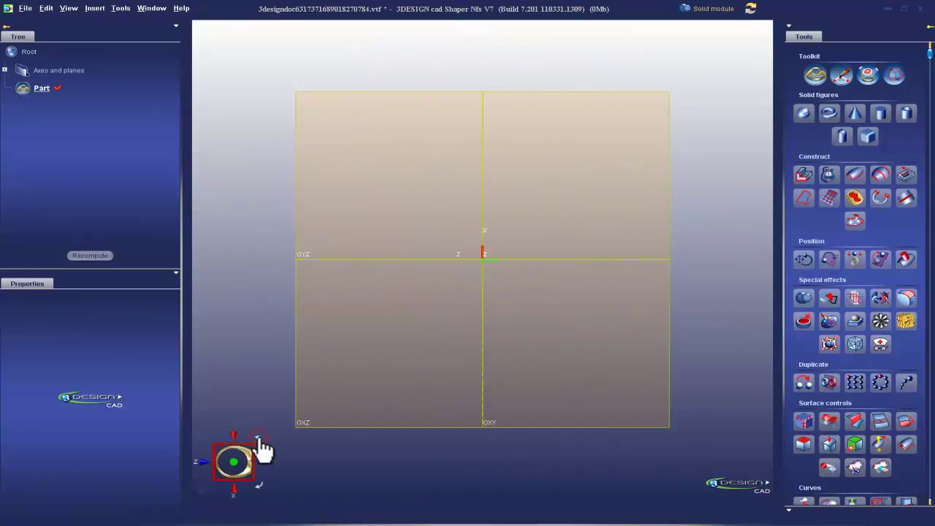
click(258, 437)
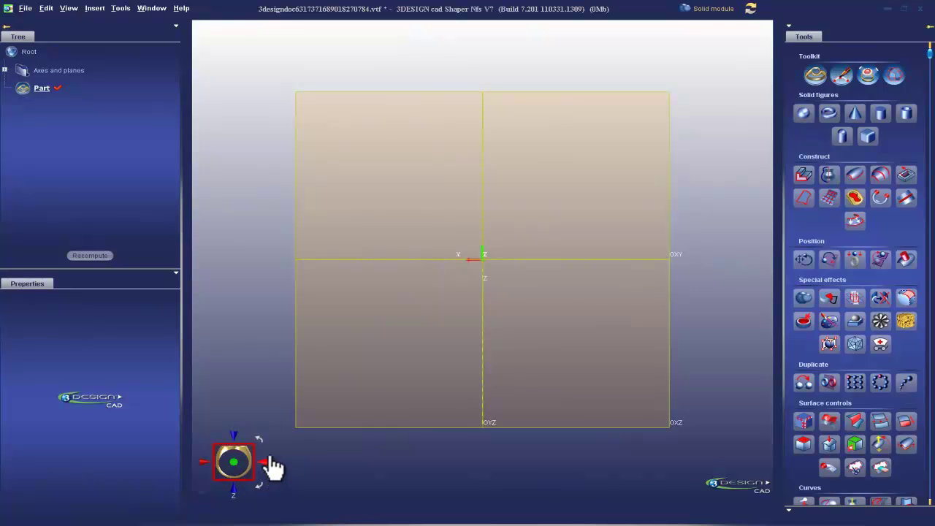
click(260, 487)
click(260, 486)
click(259, 437)
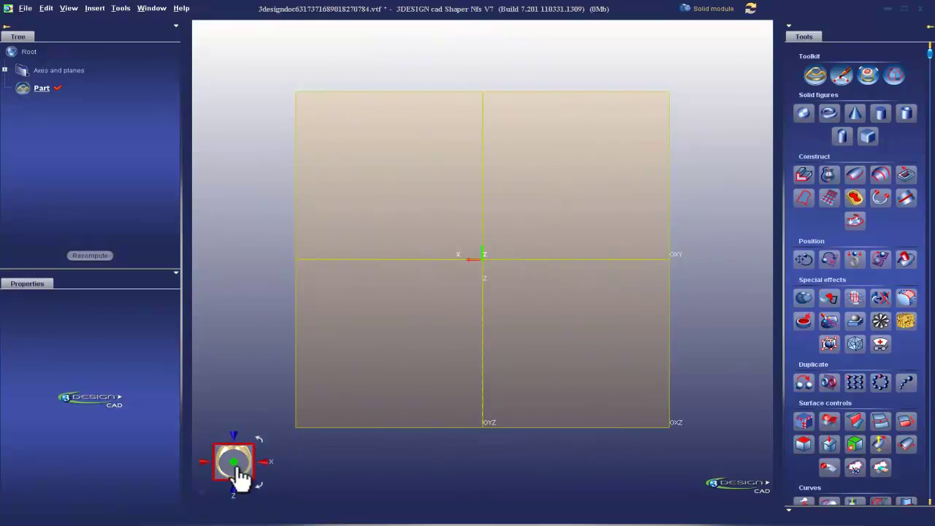
- Set the orientation cube's figure to Necklace, turn the view to the straight-on OXY plane, and switch the figure to Watch
click(203, 492)
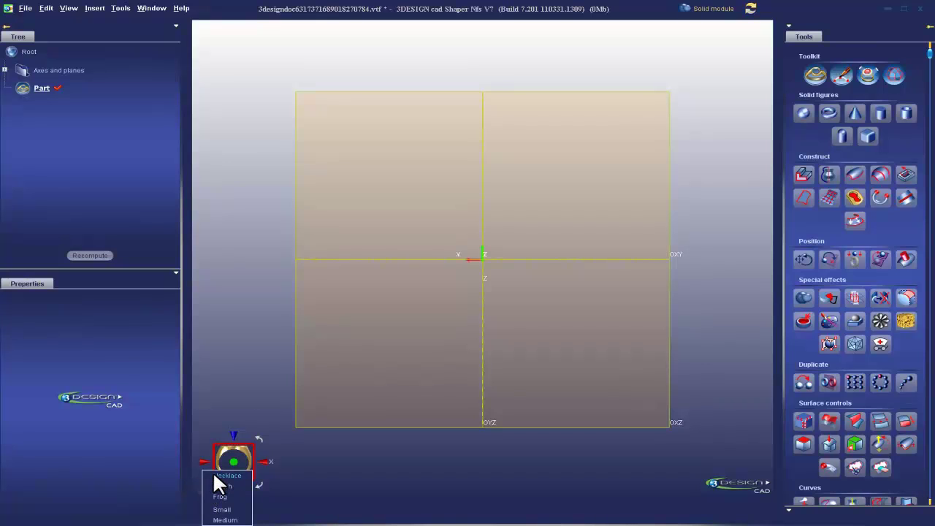
click(213, 475)
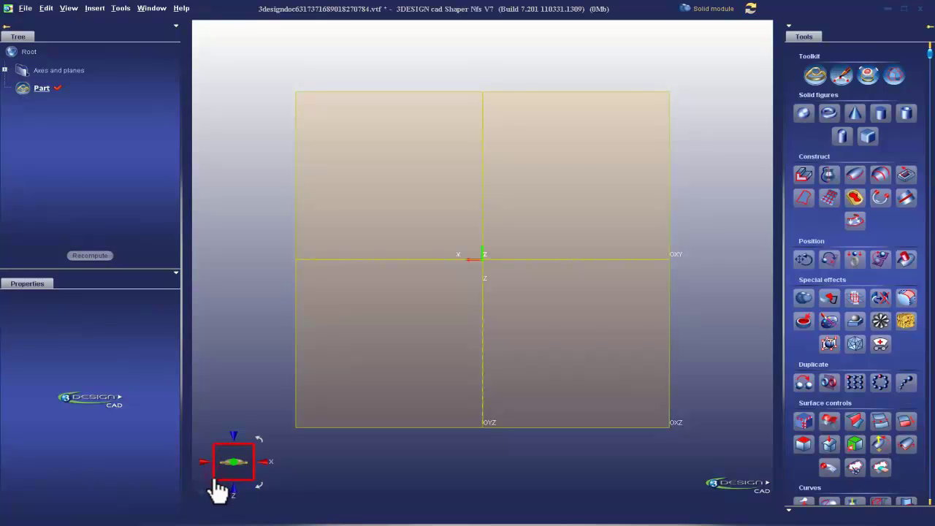
click(233, 430)
click(203, 493)
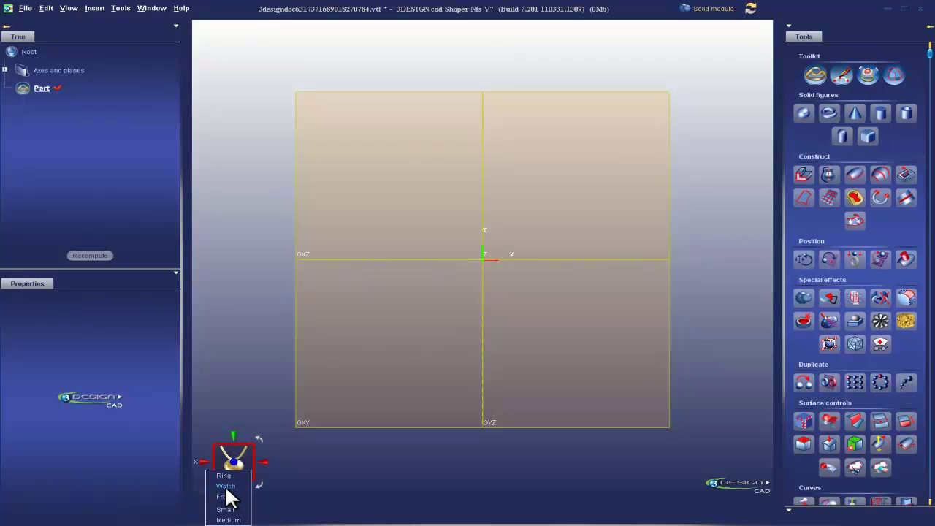
click(225, 486)
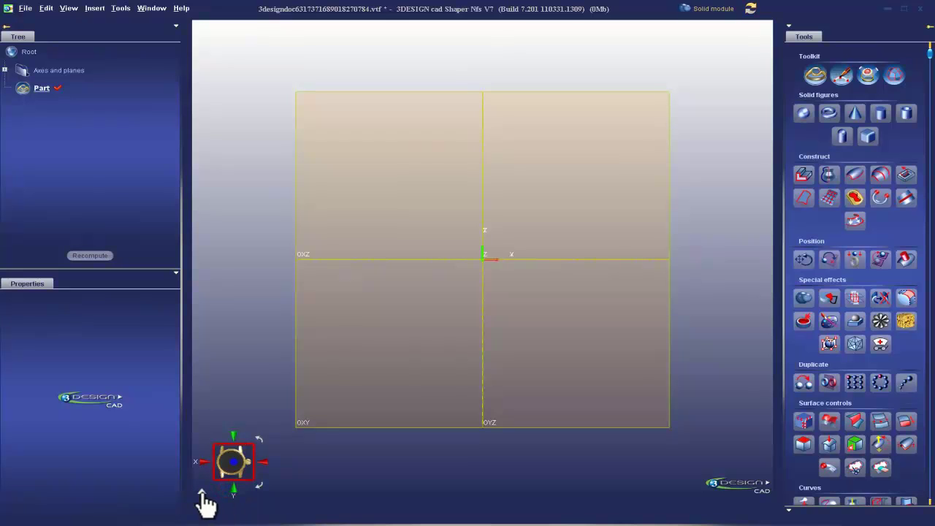
- Change the orientation cube's figure to Frog and back to Ring, then turn the view to face the OXZ plane
click(202, 494)
click(224, 499)
click(203, 494)
click(223, 485)
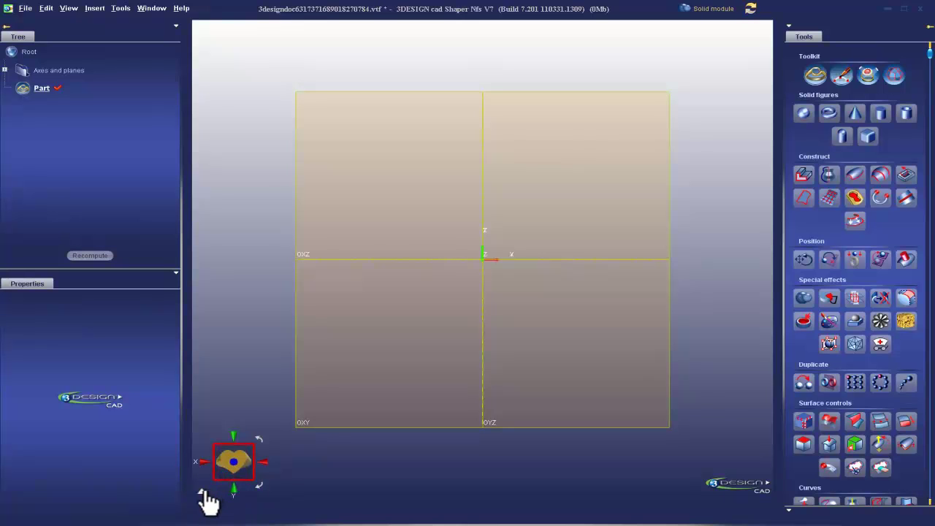
click(234, 488)
- Try the orientation cube at Small, Large and Medium size, then set it back to Large
click(204, 495)
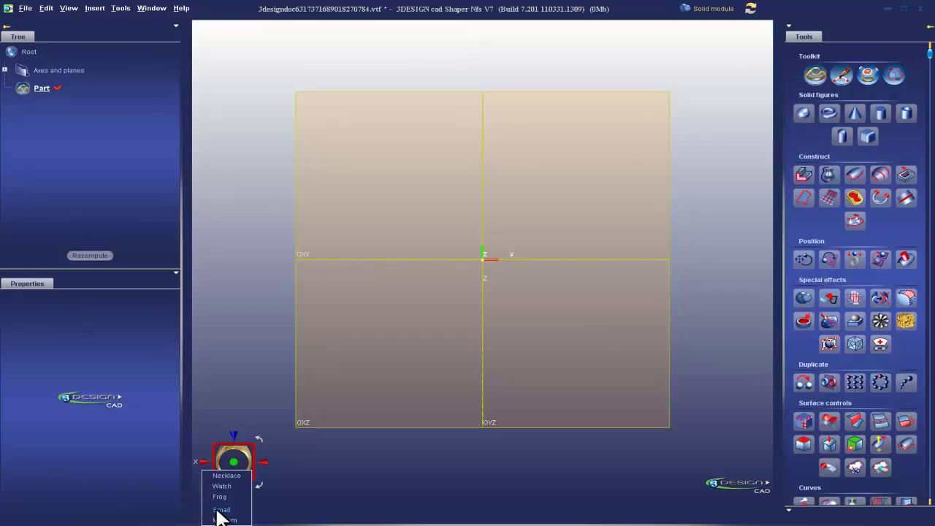
click(221, 510)
click(202, 497)
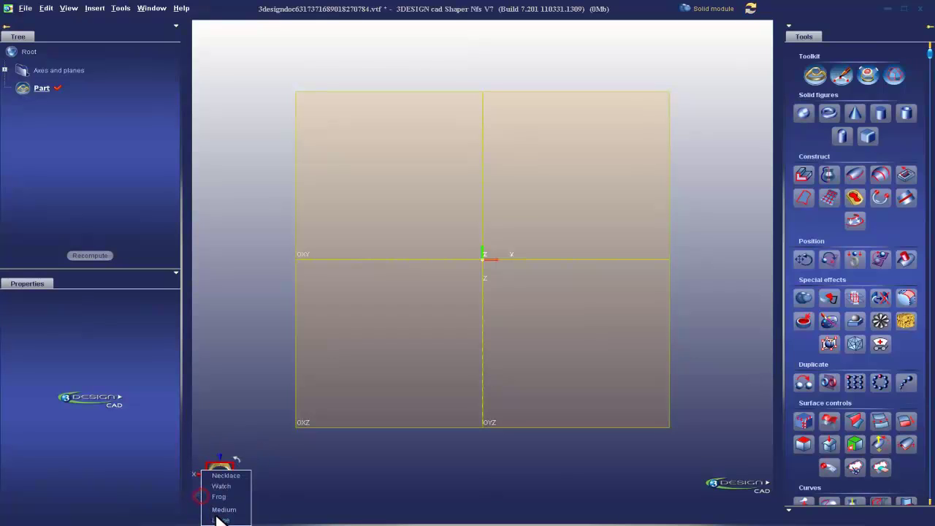
click(216, 518)
click(204, 495)
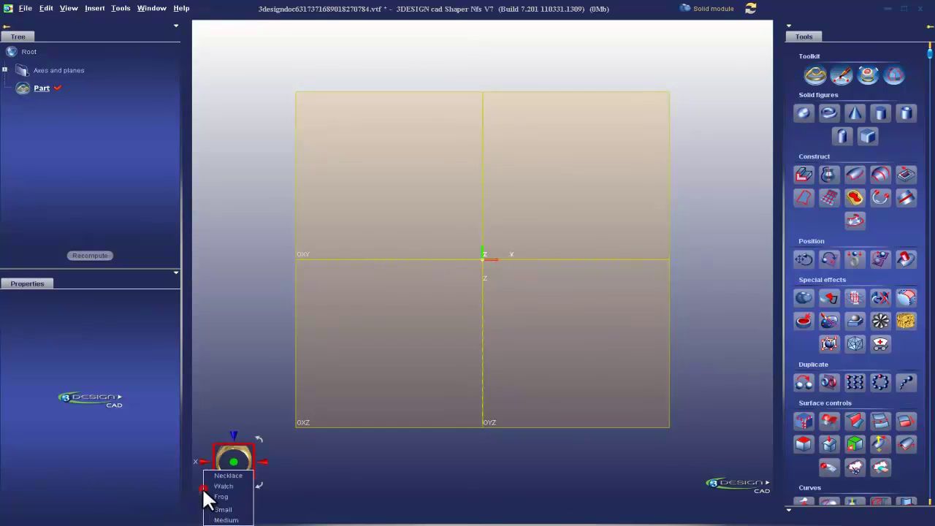
click(224, 519)
click(201, 495)
click(218, 516)
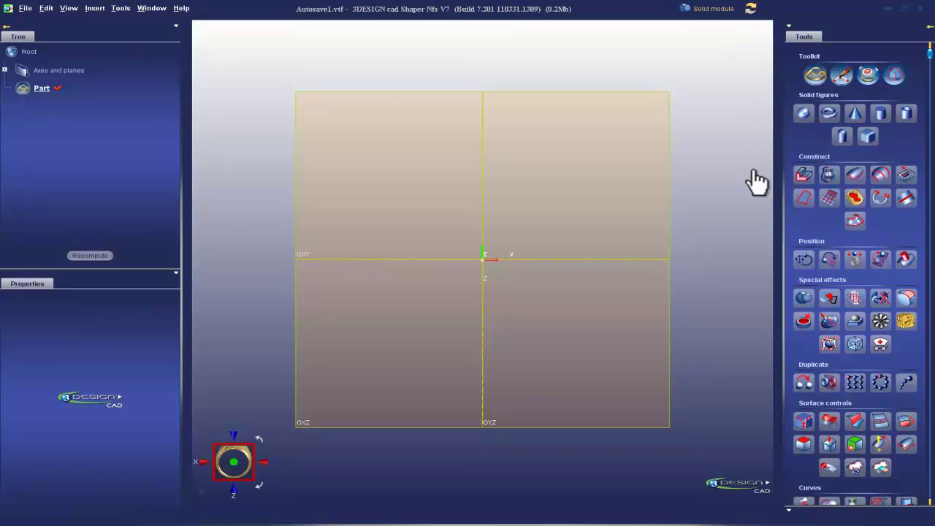
- Expand and collapse the Help area beneath the tools, then expand and collapse the Symbols library beneath the 3D view
mouse_move(716, 486)
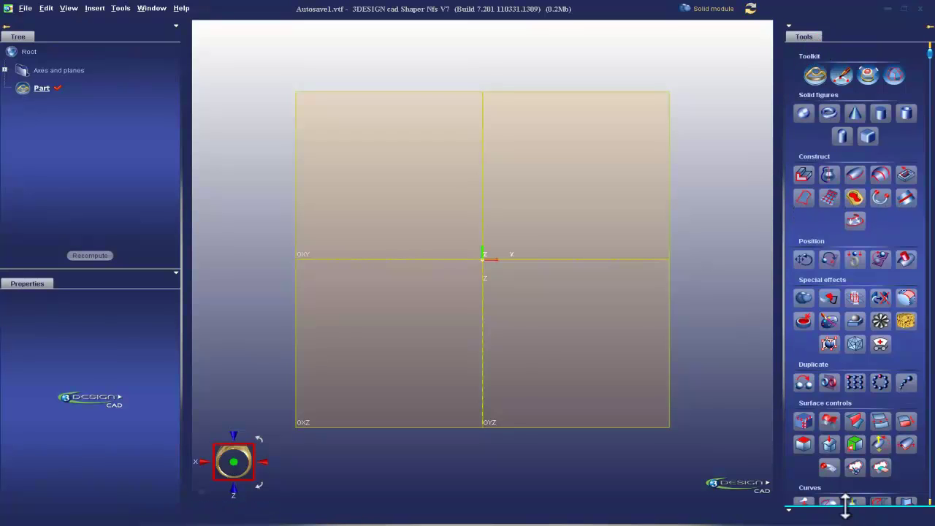
drag(845, 501, 826, 257)
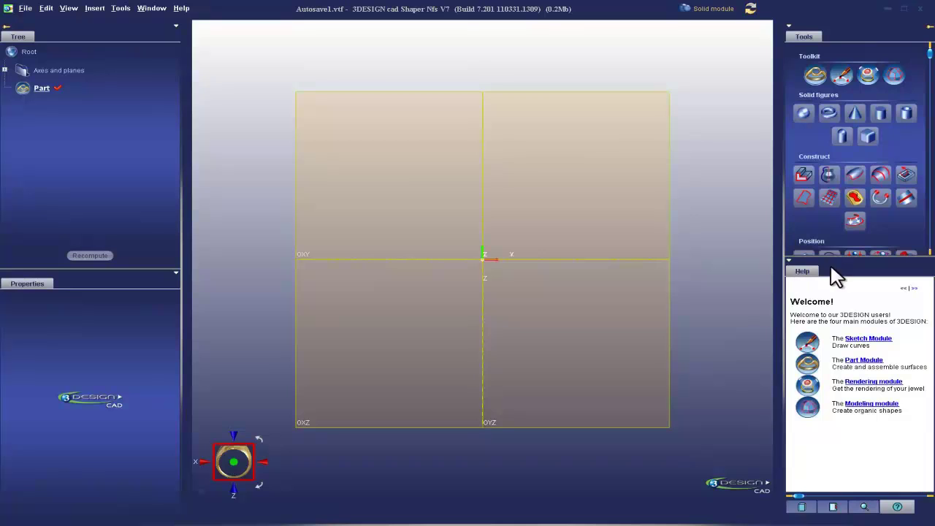
drag(847, 255, 848, 520)
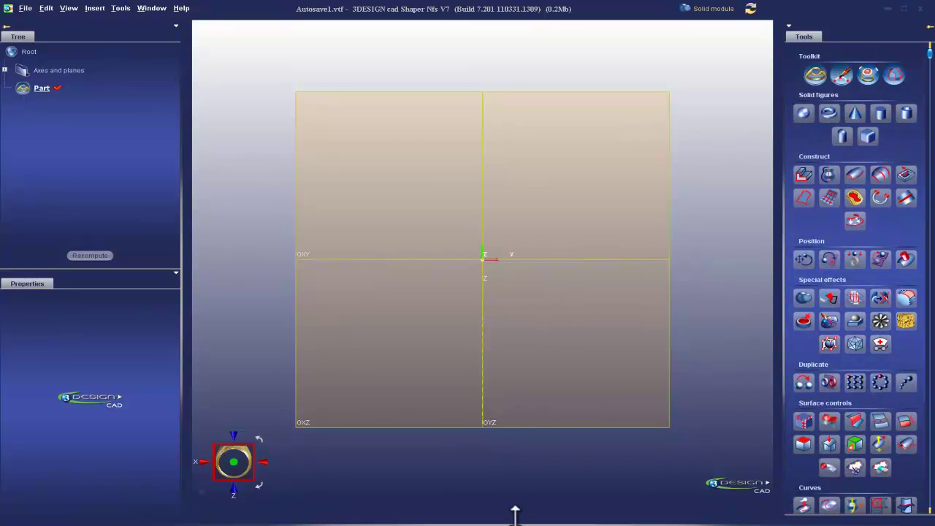
drag(512, 518, 489, 343)
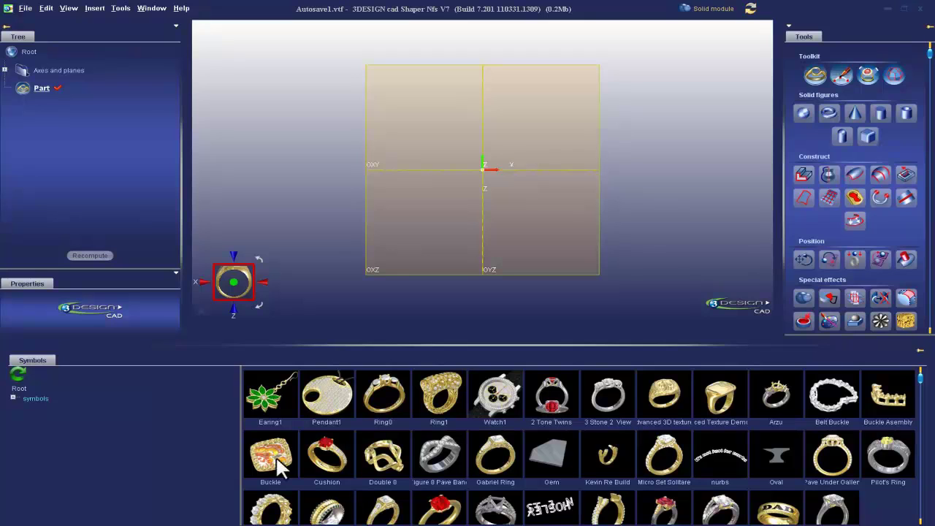
click(355, 344)
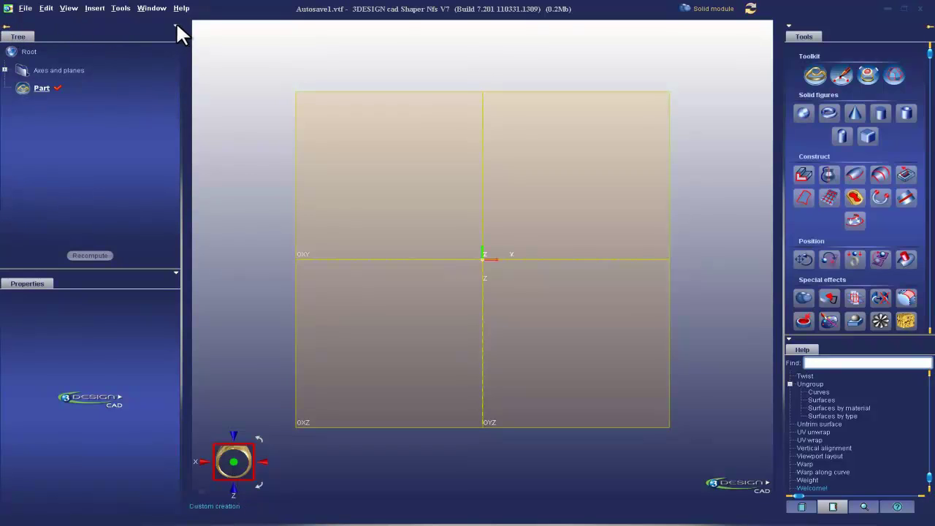
- Undock the Tree and Properties editors as one floating window and reposition it over the 3D view
click(5, 28)
drag(5, 29, 192, 38)
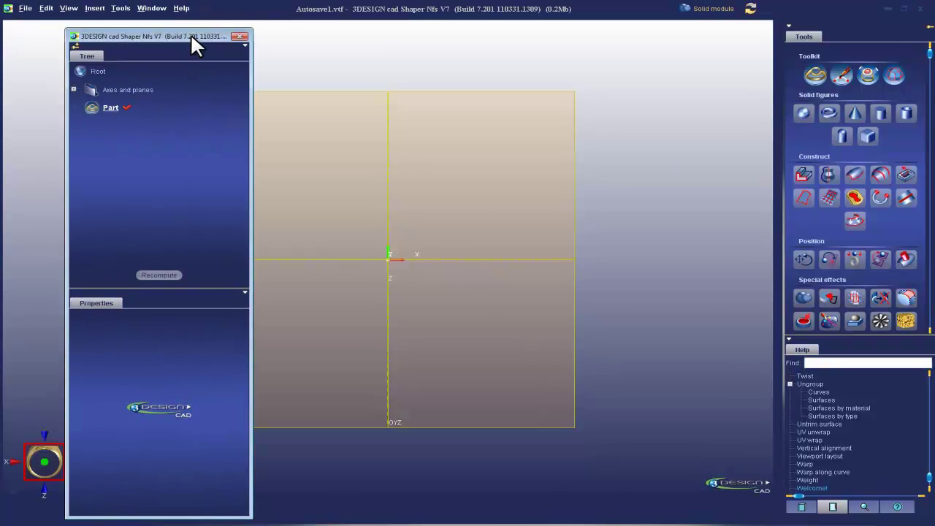
drag(183, 37, 128, 29)
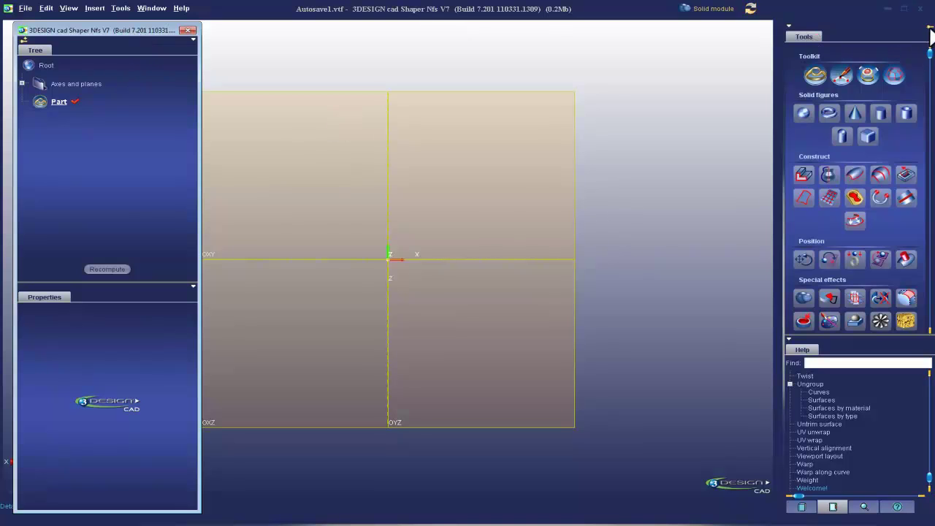
- Undock the Tools and Help editors as a second floating window, rearrange both windows, and dock them back in place
click(930, 27)
drag(893, 19, 686, 32)
drag(141, 30, 227, 43)
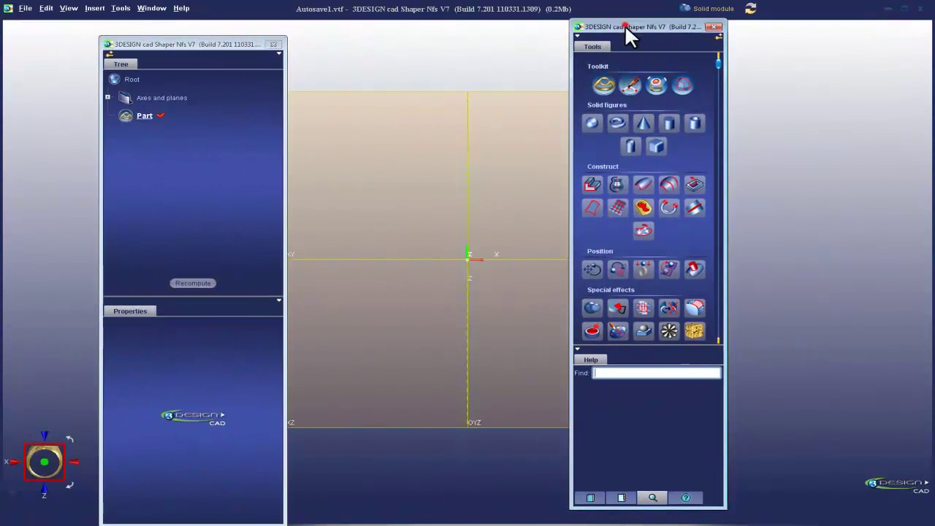
drag(625, 27, 618, 42)
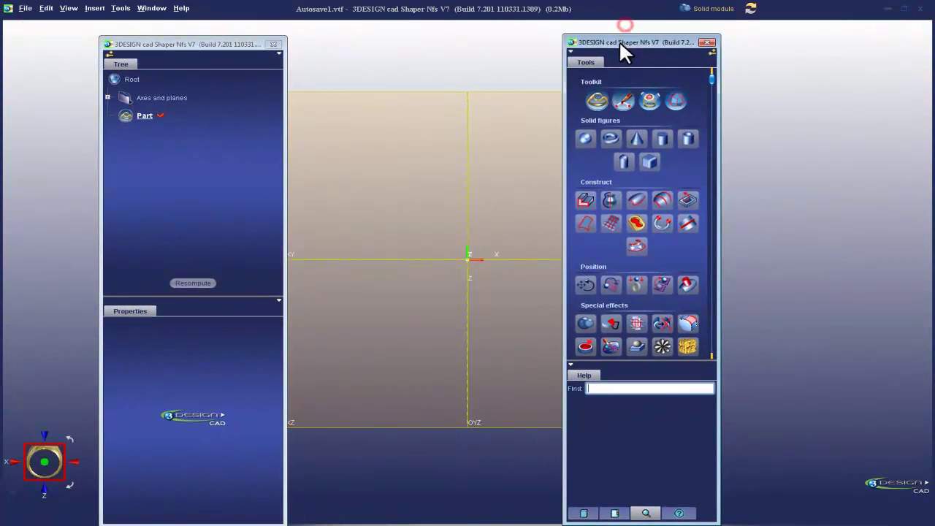
click(708, 42)
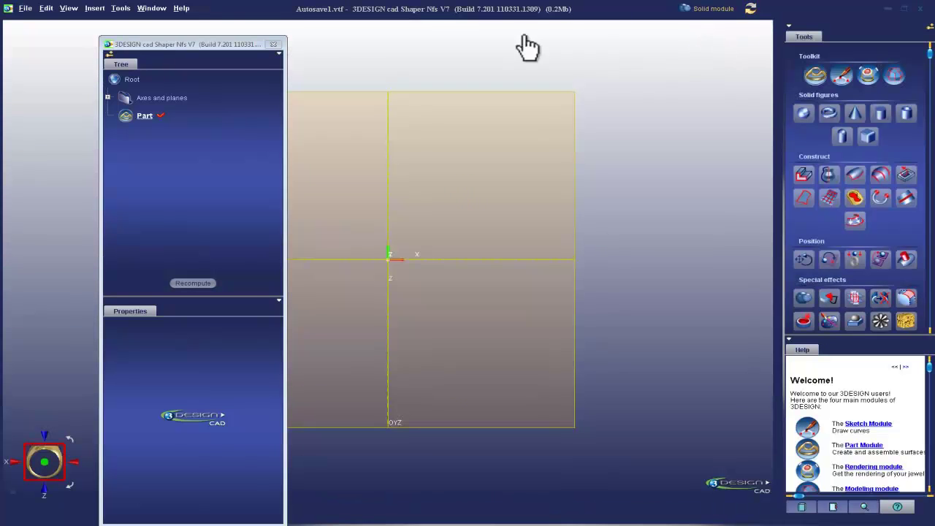
click(270, 45)
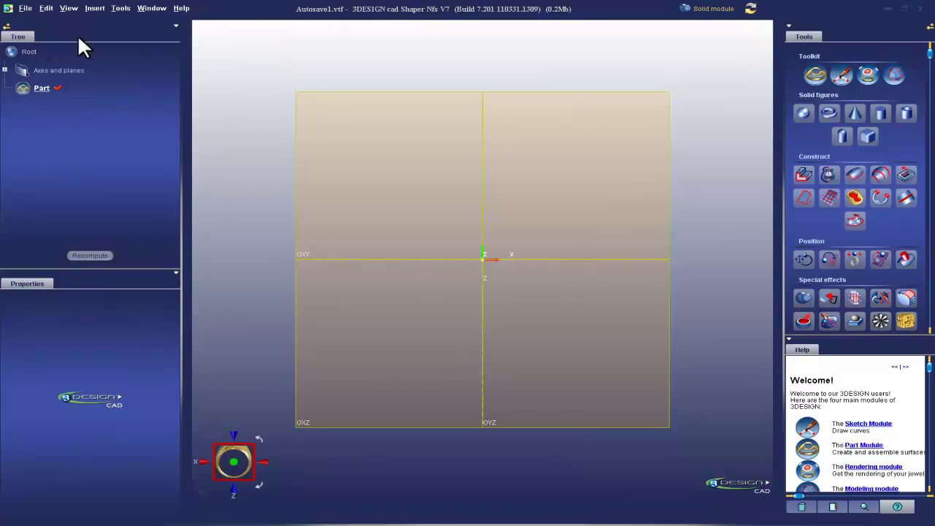
- Close the Tree and Properties editors, then create each of them again in its original area
click(29, 35)
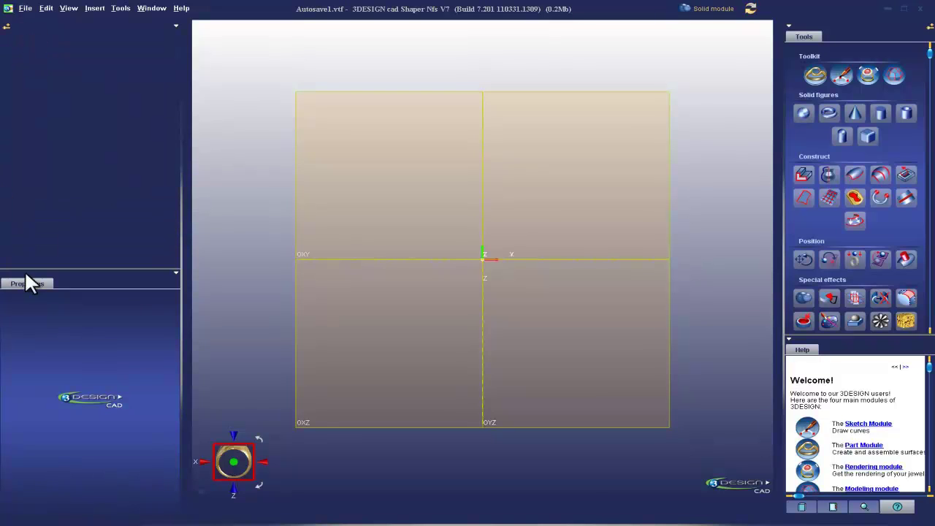
click(49, 284)
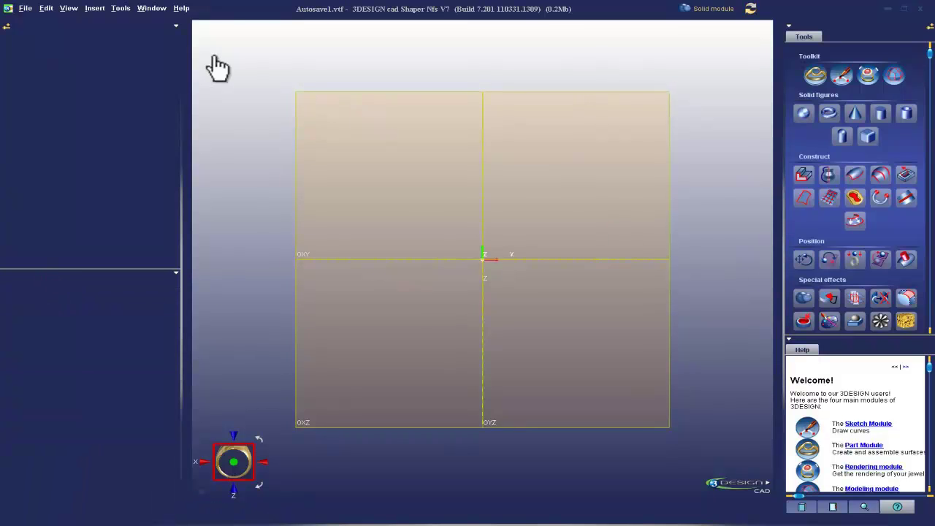
click(175, 25)
mouse_move(186, 38)
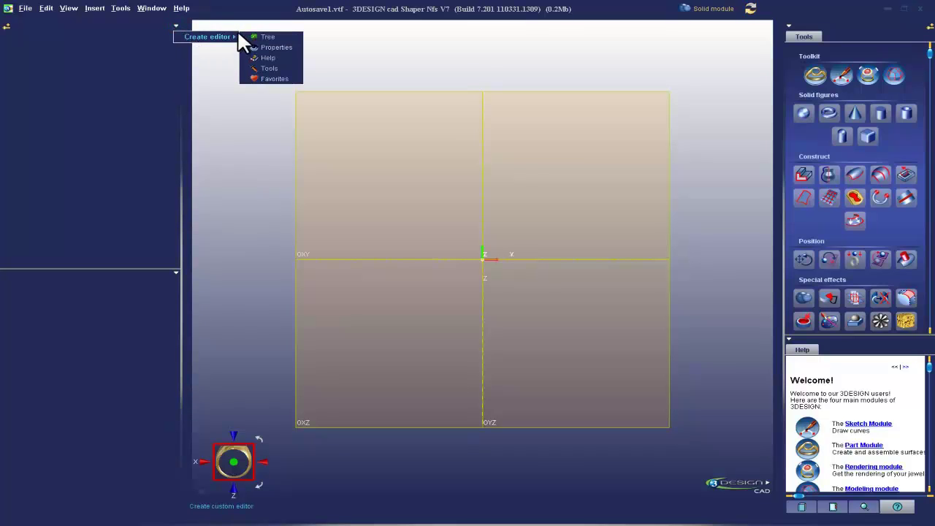
click(263, 36)
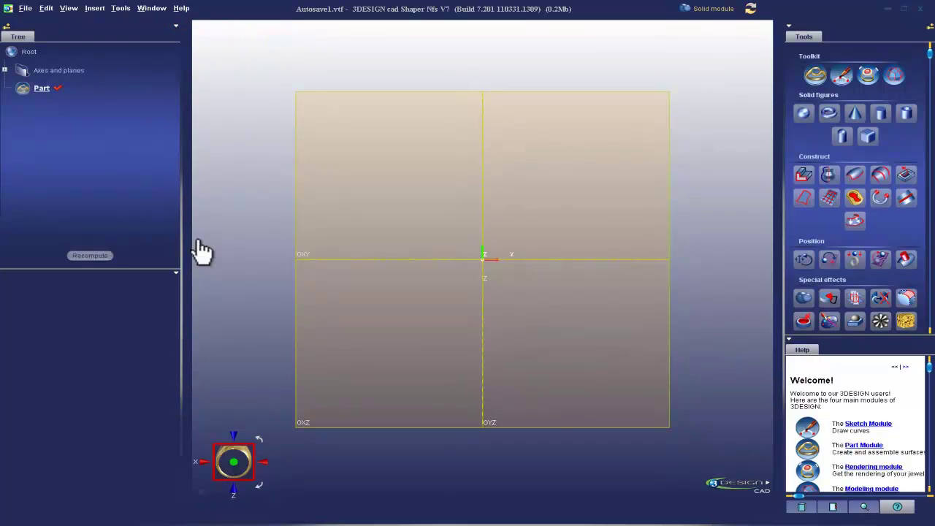
click(176, 272)
mouse_move(191, 283)
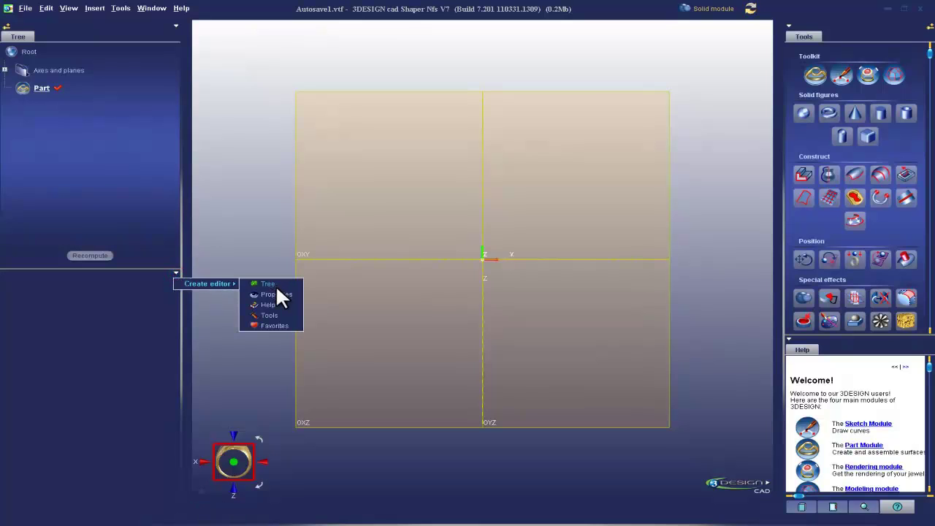
click(272, 293)
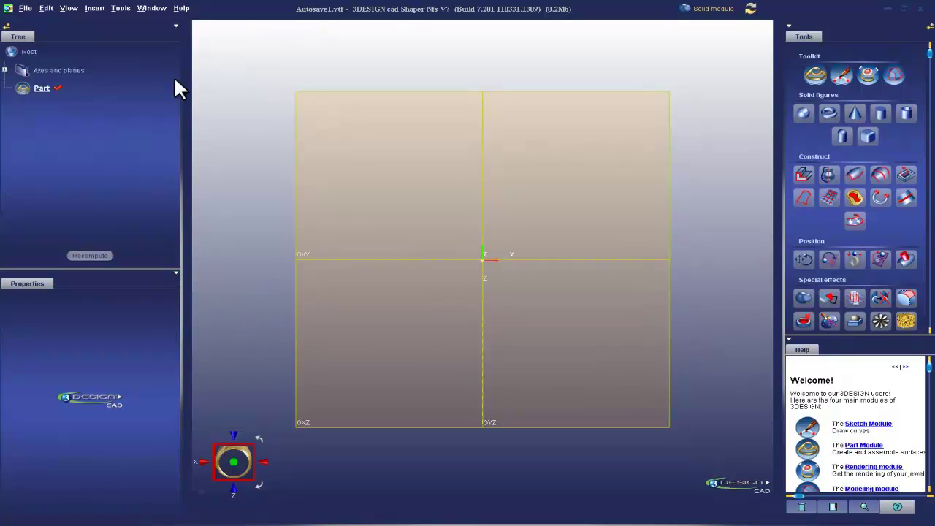
- Close the Tree editor and create a Help editor in its place above Properties
click(176, 26)
mouse_move(189, 36)
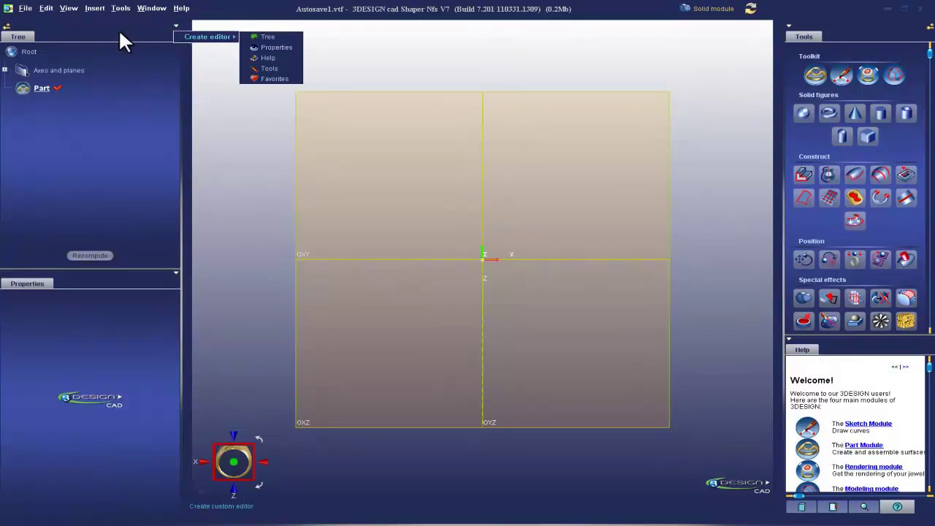
click(28, 36)
click(175, 26)
mouse_move(216, 38)
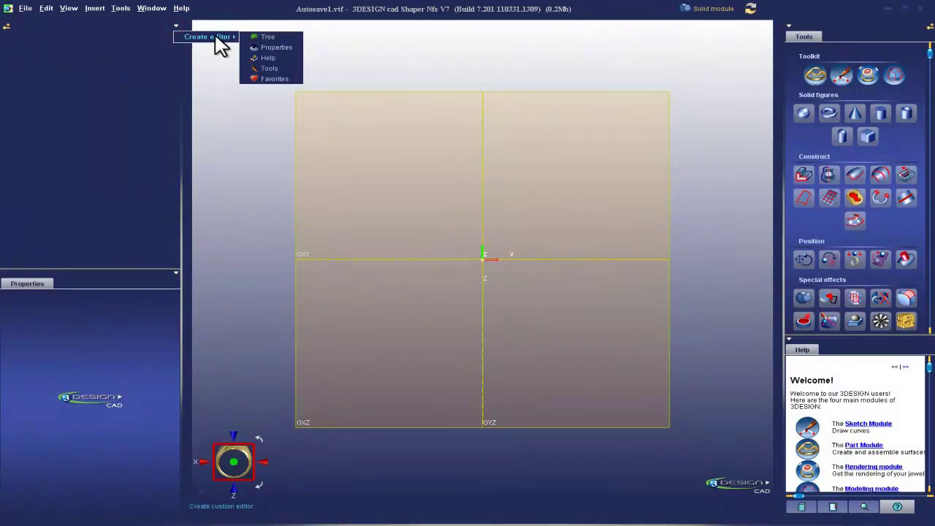
click(266, 58)
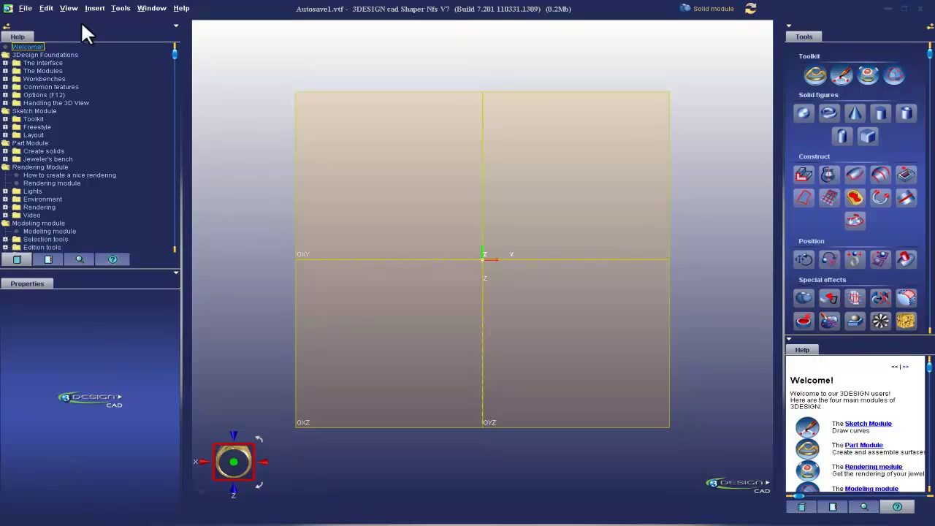
- Replace the Help editor above Properties with the Tree editor, and collapse the other Help area beneath the tools
click(175, 26)
mouse_move(225, 38)
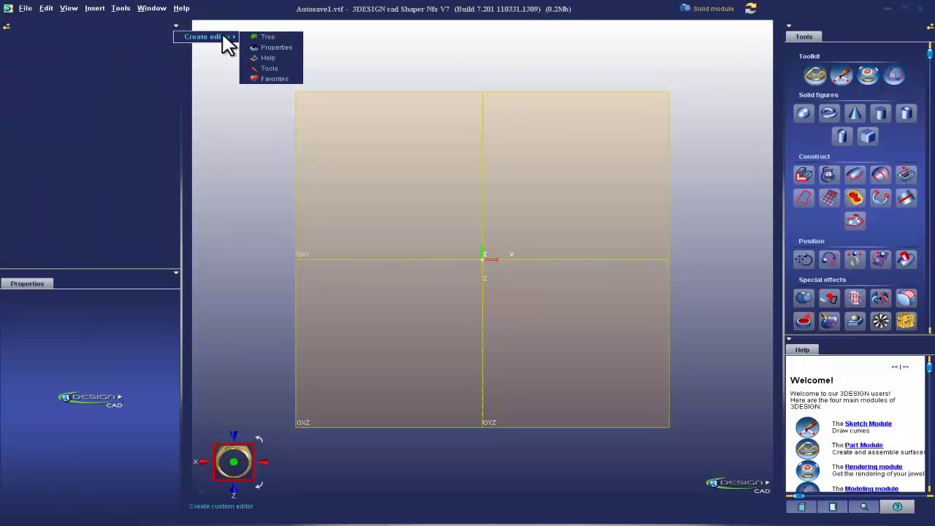
click(267, 34)
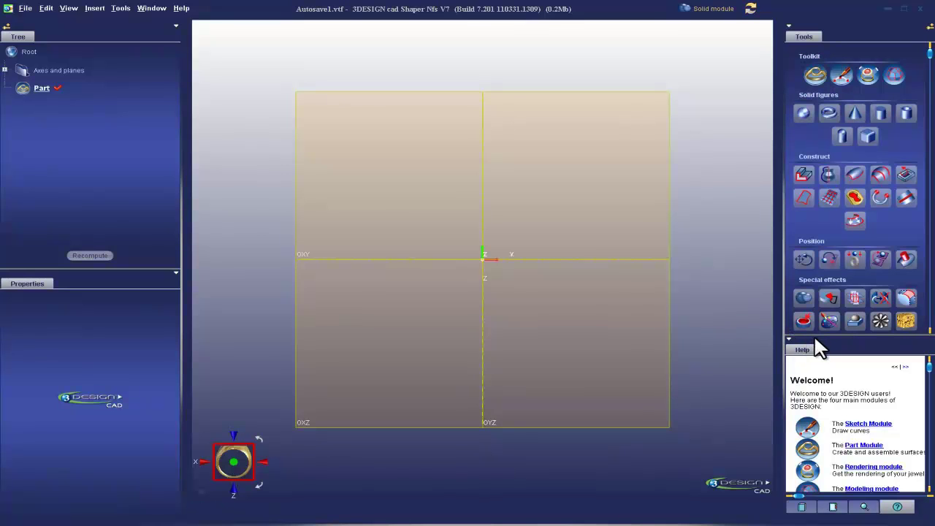
drag(814, 330, 842, 516)
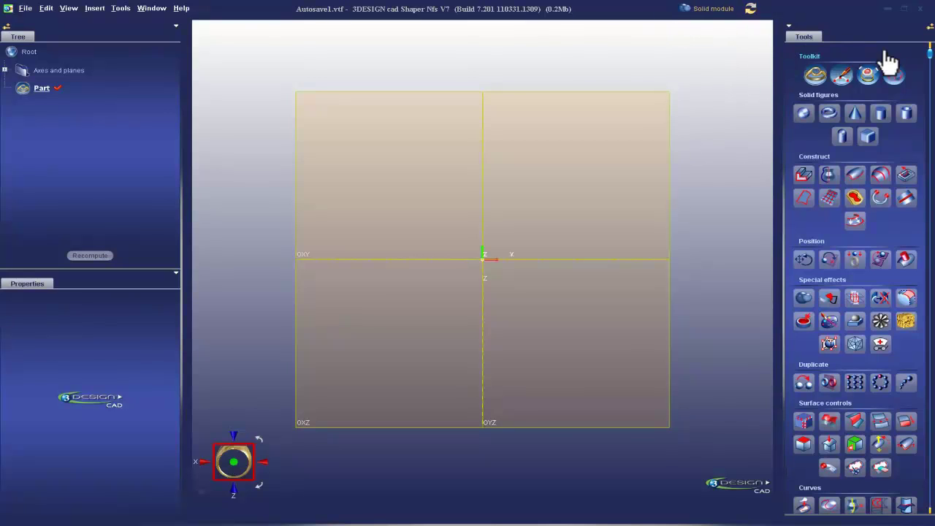
- Collapse all the tool categories, then expand only Toolkit and Solid figures
click(813, 59)
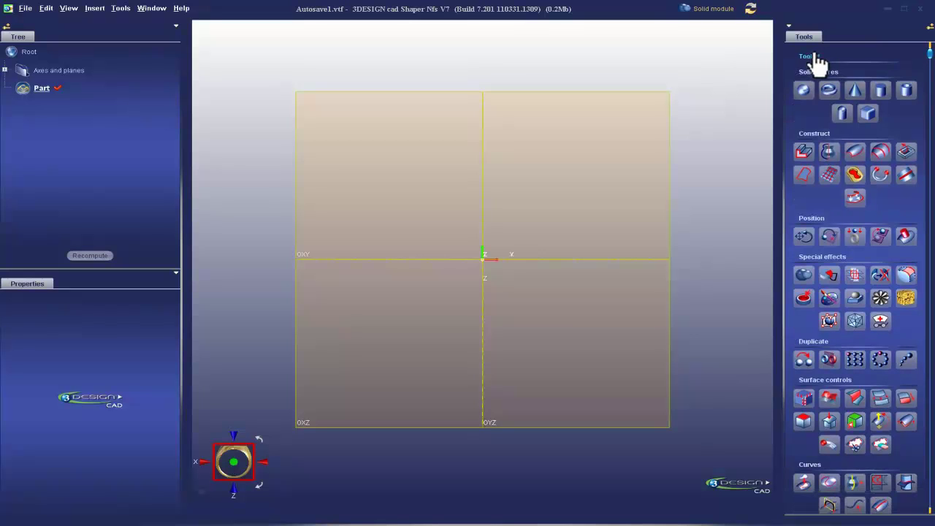
click(817, 66)
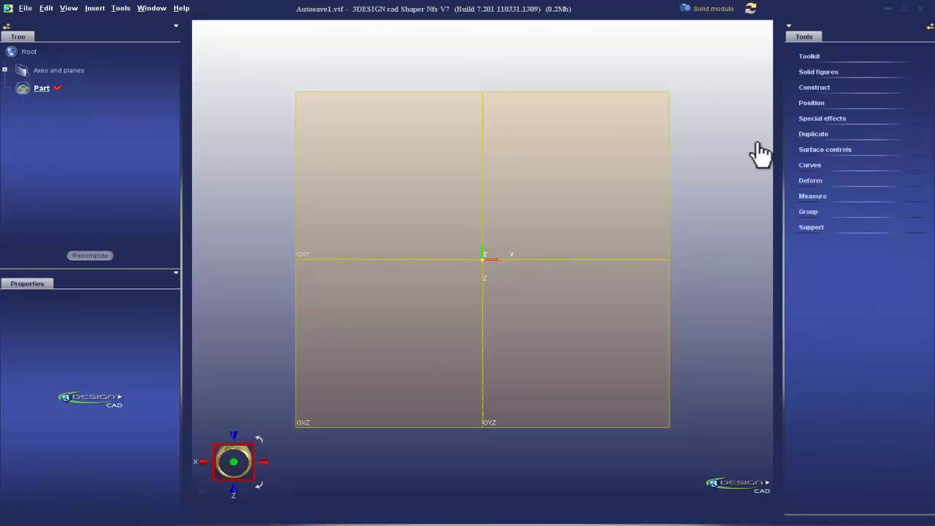
click(818, 58)
click(818, 96)
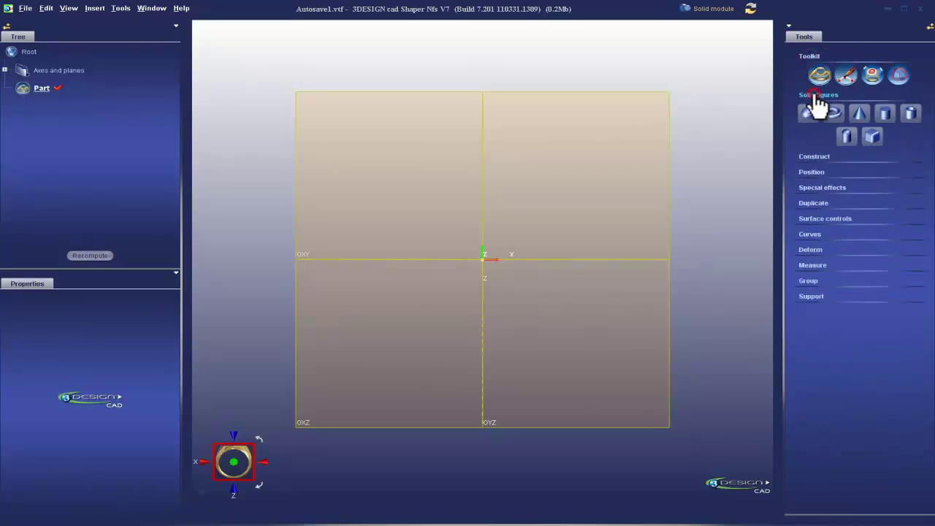
- Expand the Construct, Position, Special effects, Duplicate and Surface controls tool categories
click(807, 156)
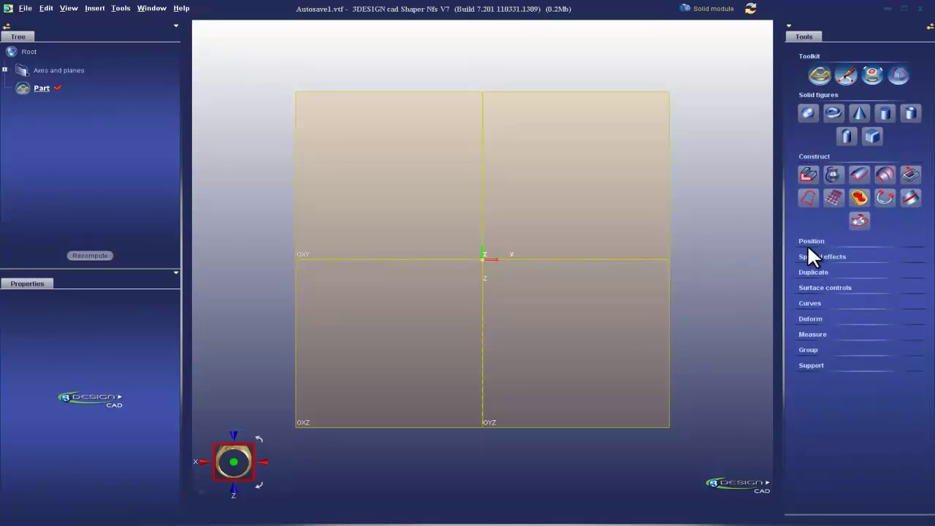
click(806, 241)
click(822, 281)
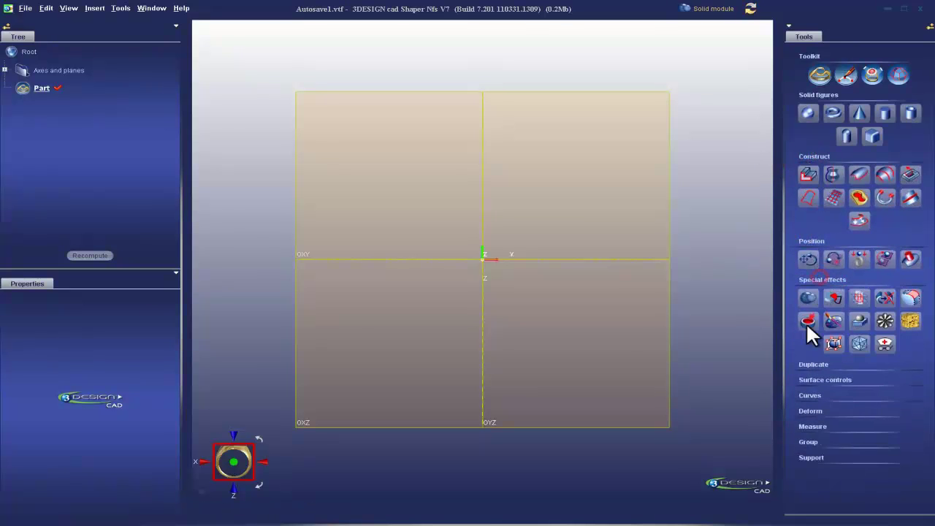
click(832, 365)
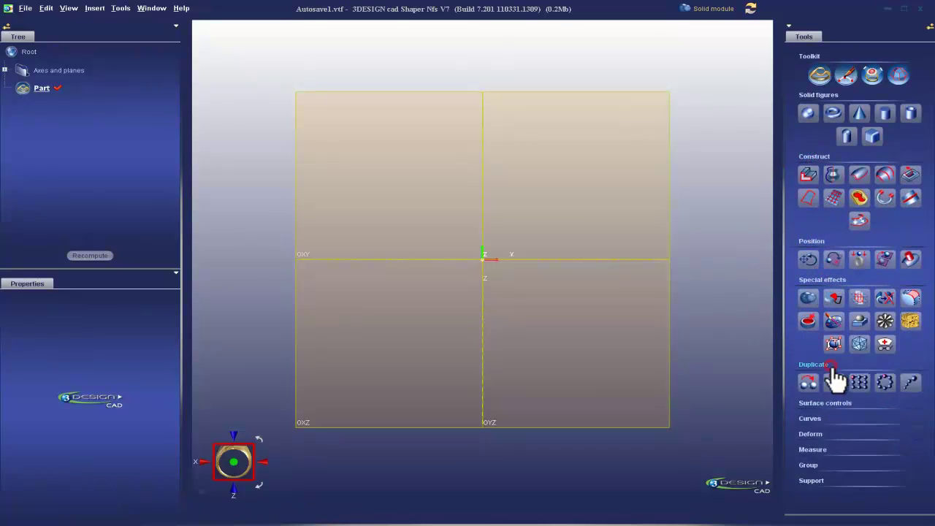
click(816, 404)
- Expand the Curves, Deform, Measure, Group and Support tool categories
click(812, 447)
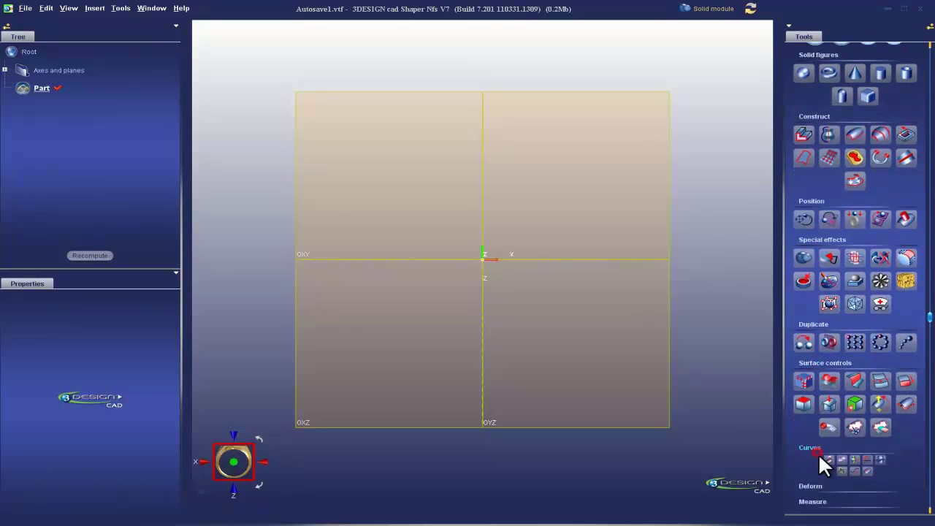
click(823, 463)
click(816, 473)
click(810, 502)
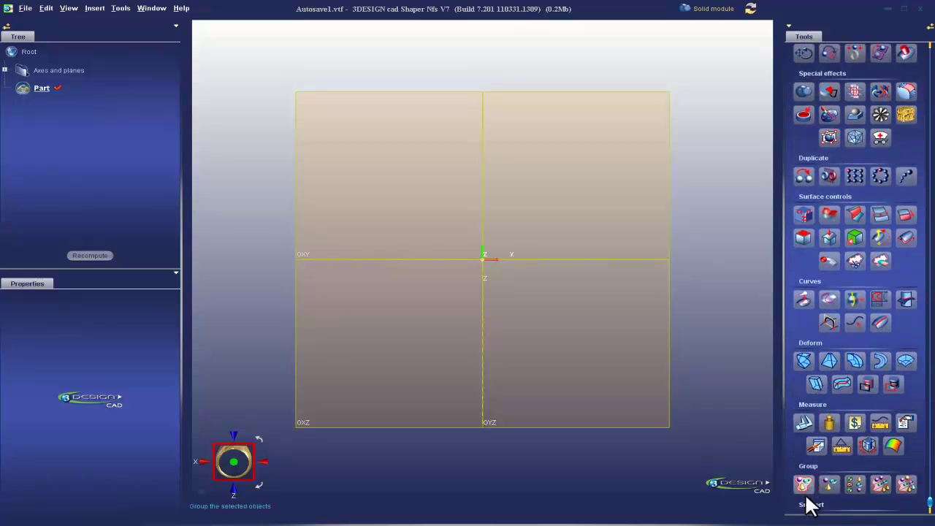
click(811, 505)
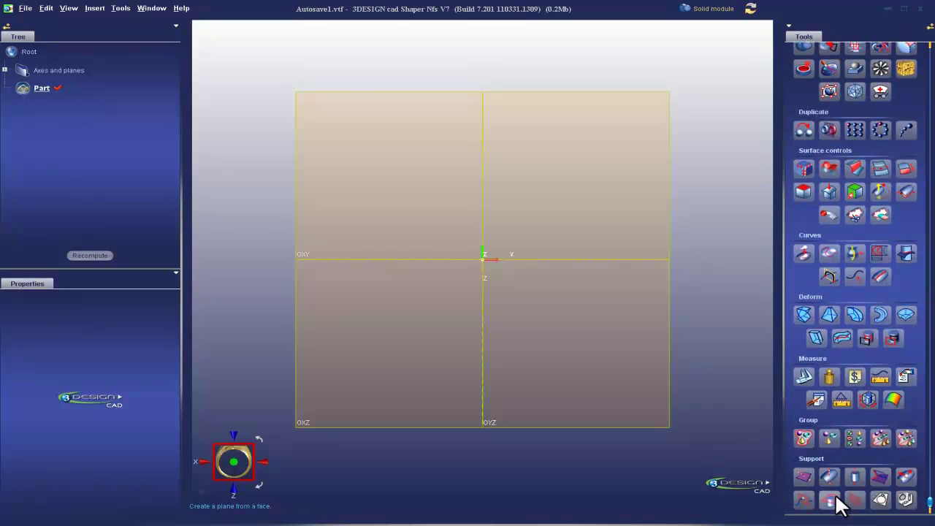
- Collapse the Toolkit category alone and expand it again
scroll(836, 502, up, 5)
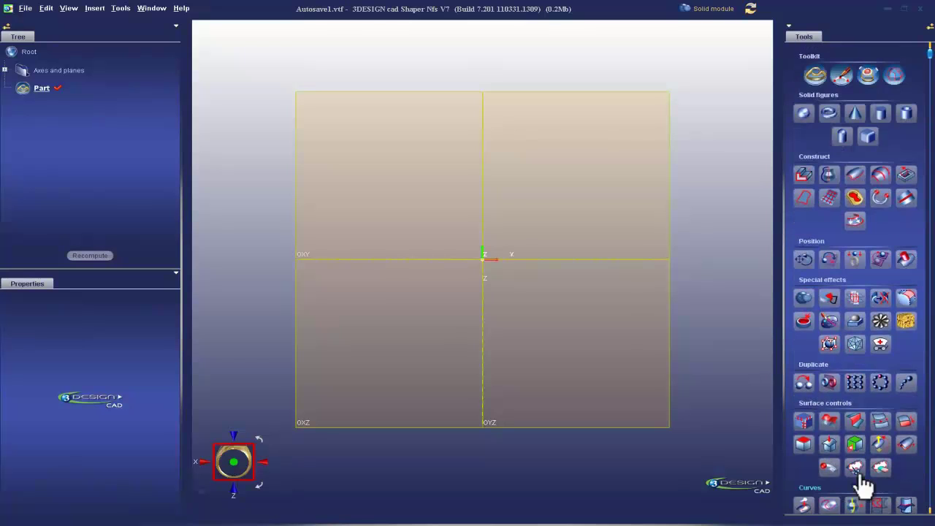
click(817, 61)
click(816, 62)
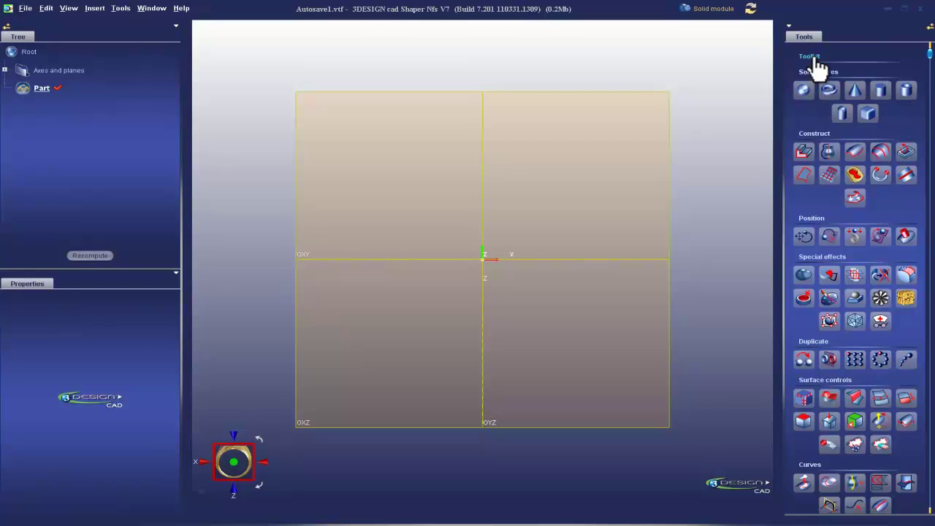
click(815, 61)
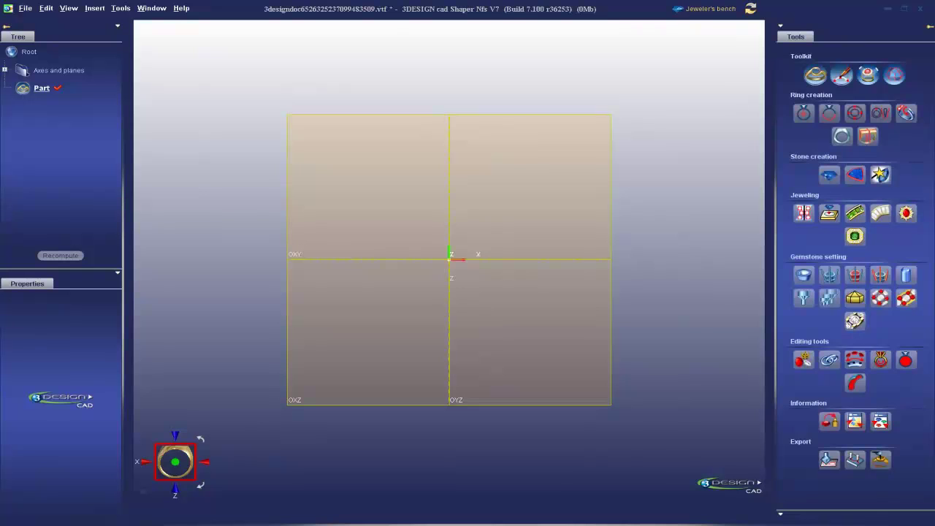
- Collapse all the tool categories of the Jeweler's bench, leaving only Toolkit expanded
click(801, 57)
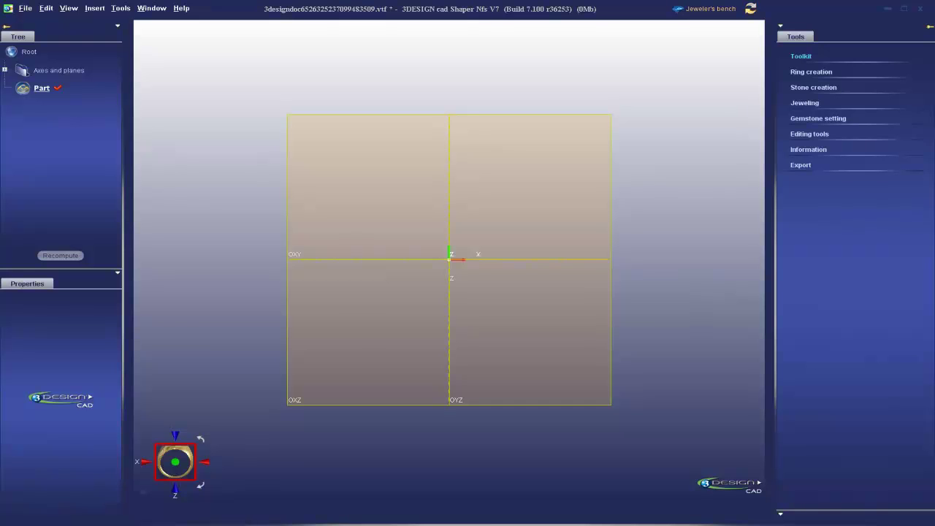
click(801, 56)
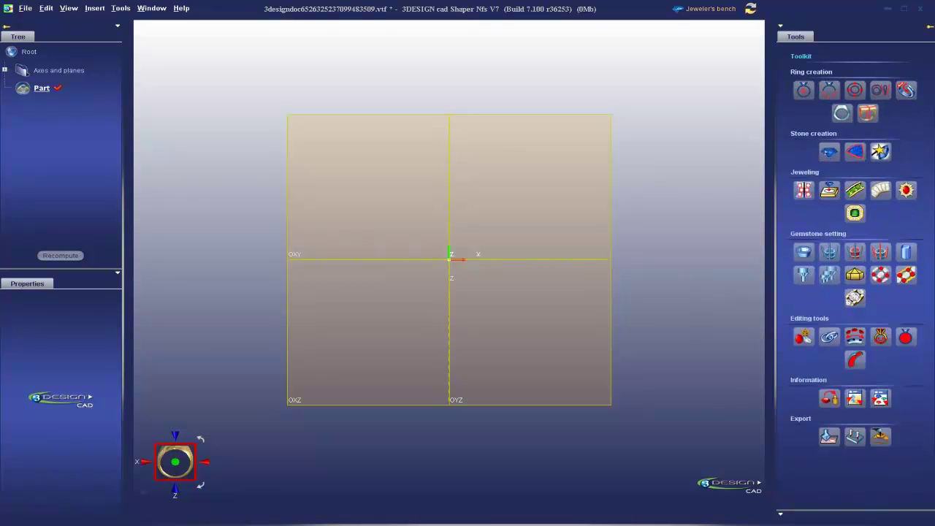
click(800, 56)
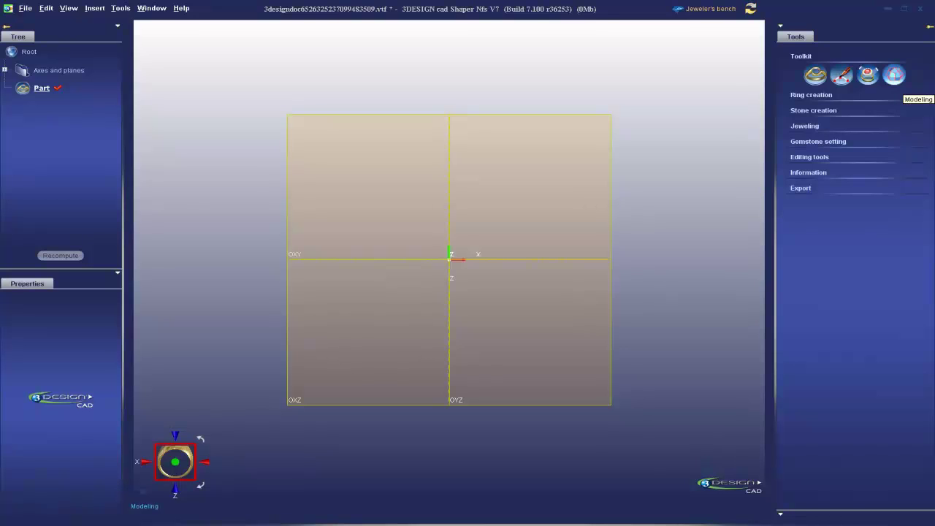
- Expand the Ring creation, Stone creation, Jeweling, Gemstone setting, Editing tools, Information and Export categories of the Jeweler's bench
click(811, 95)
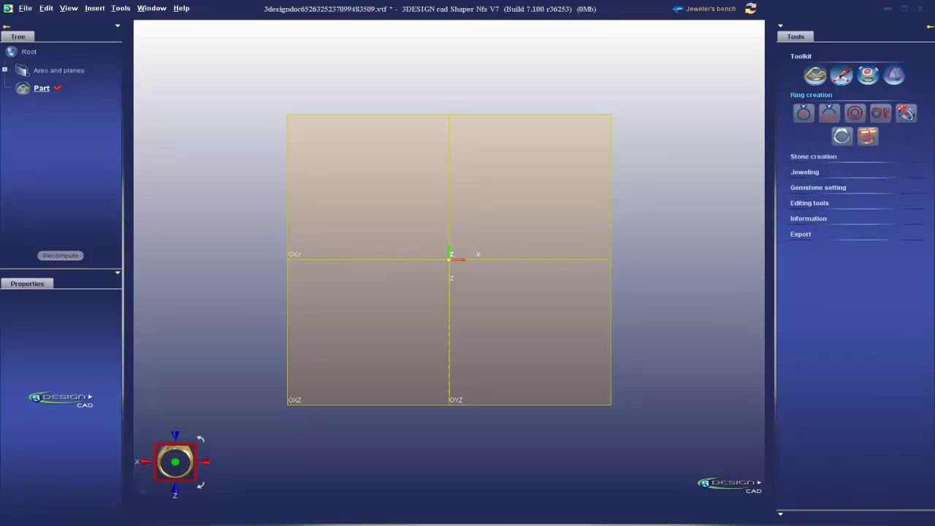
click(813, 156)
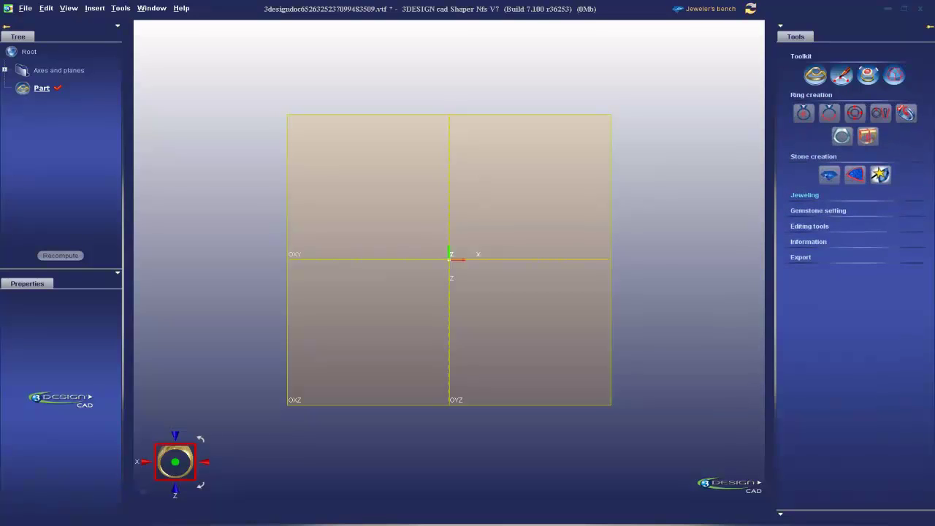
click(805, 195)
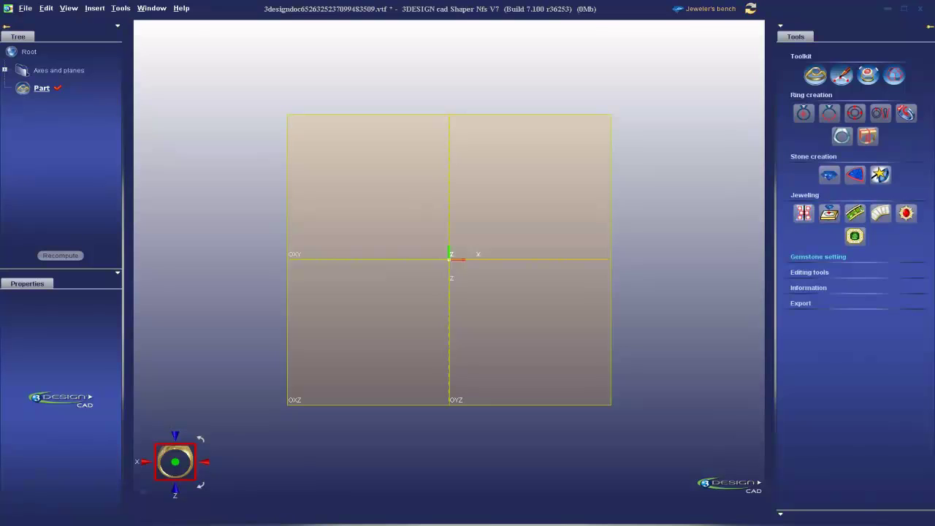
click(818, 256)
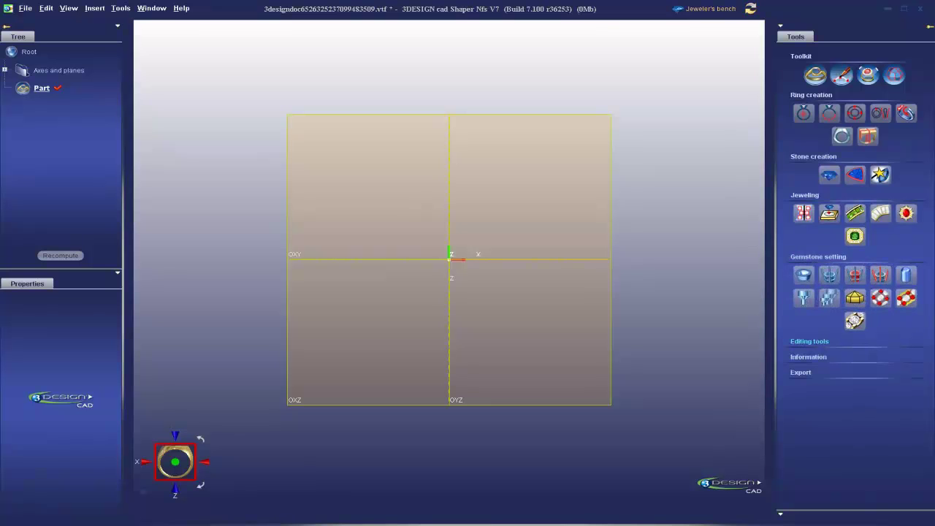
click(810, 341)
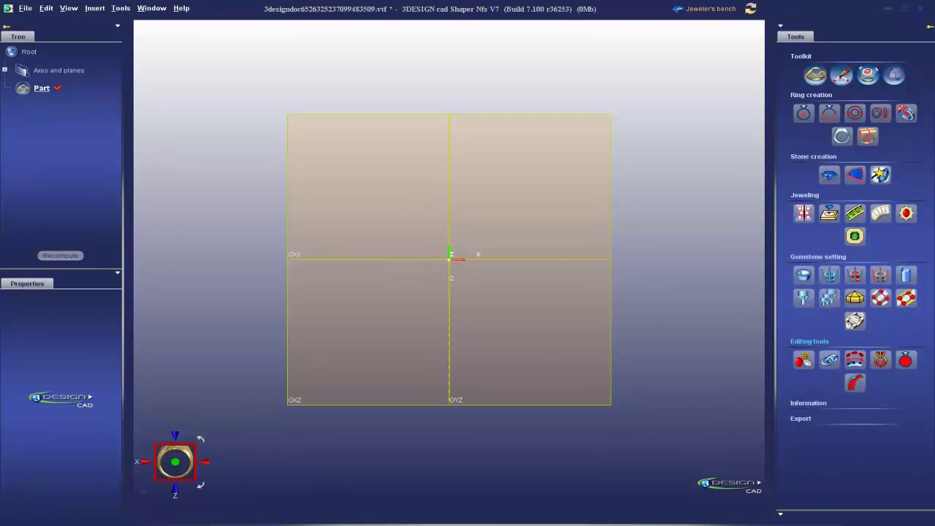
click(808, 403)
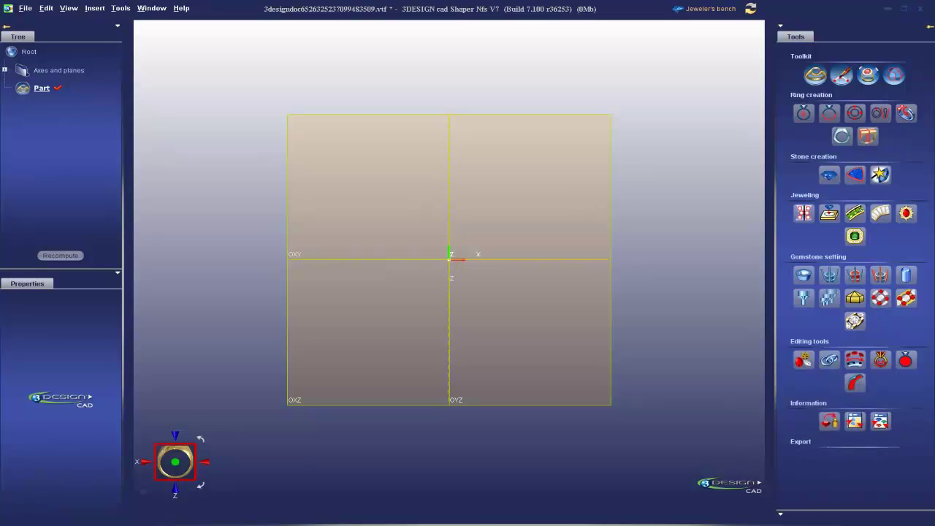
click(800, 442)
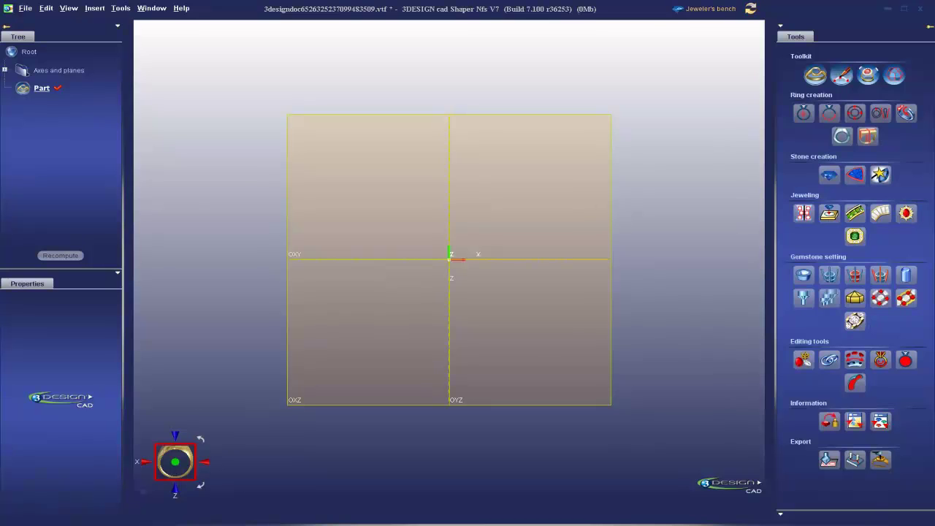
- Switch the workbench back and forth between Jeweler's bench and Solid module, ending on Solid module
click(750, 9)
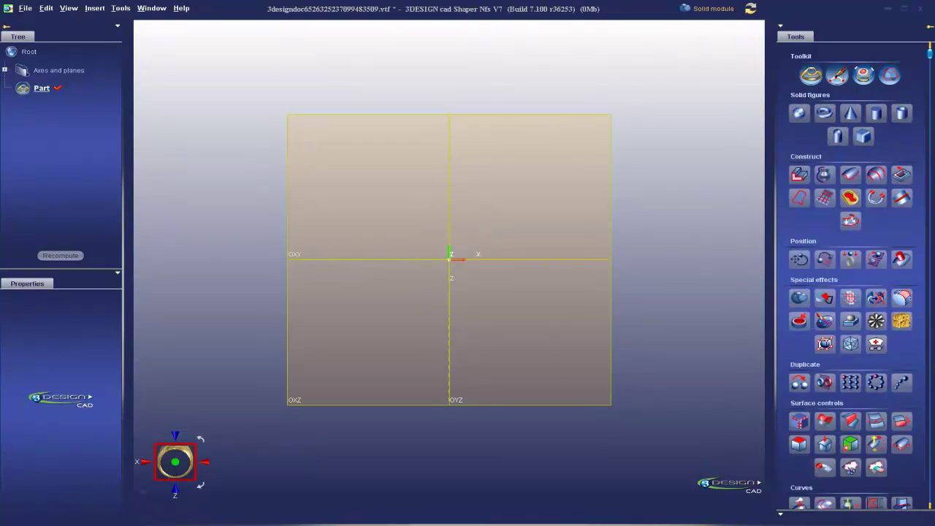
click(750, 9)
click(750, 9)
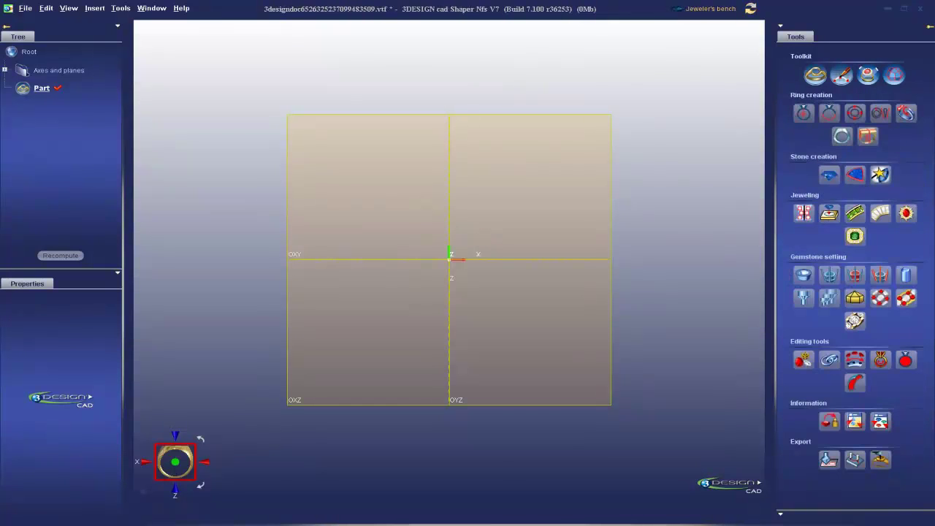
click(750, 8)
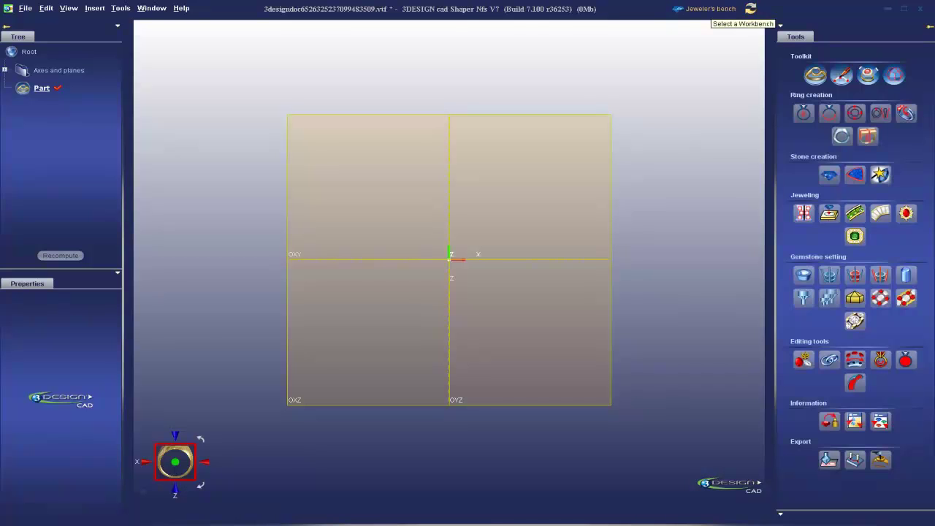
click(751, 9)
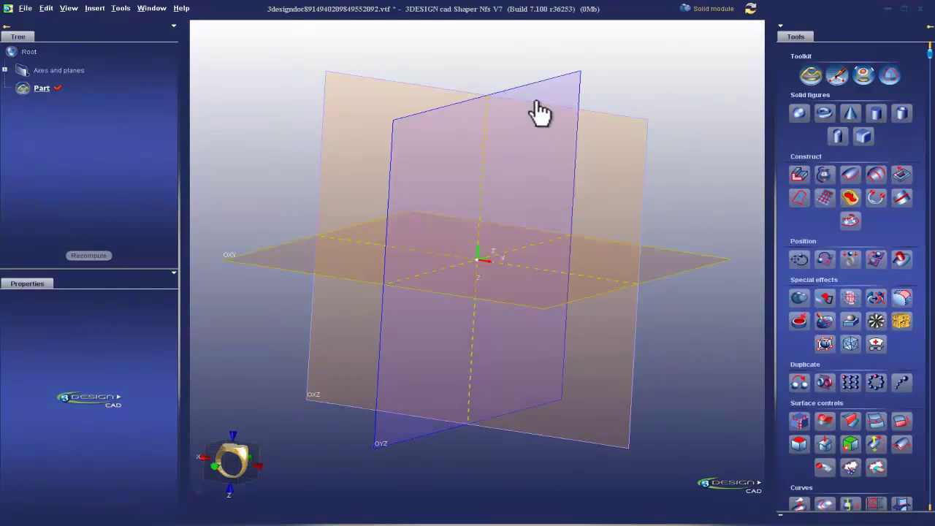
- Start a sketch on the OXZ plane and draw a circle of about 4.77 mm radius centred on the origin
click(536, 100)
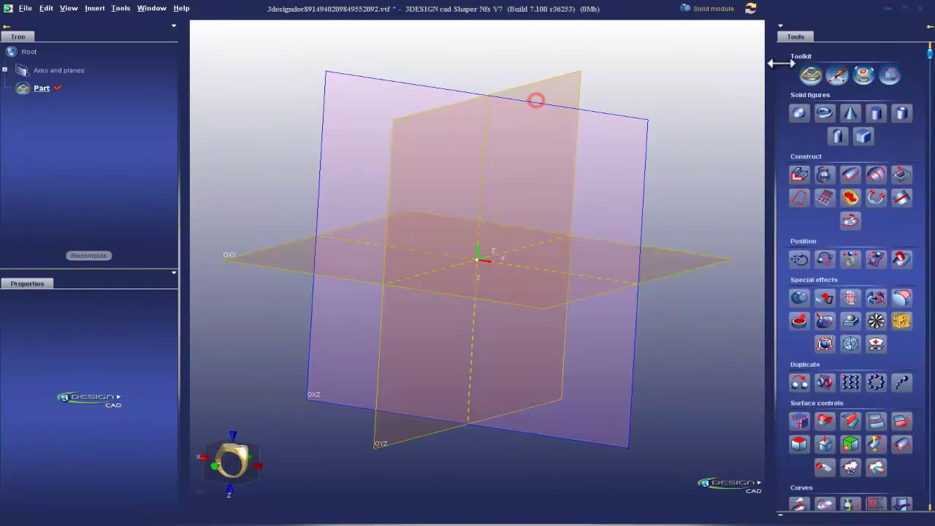
click(839, 71)
click(851, 159)
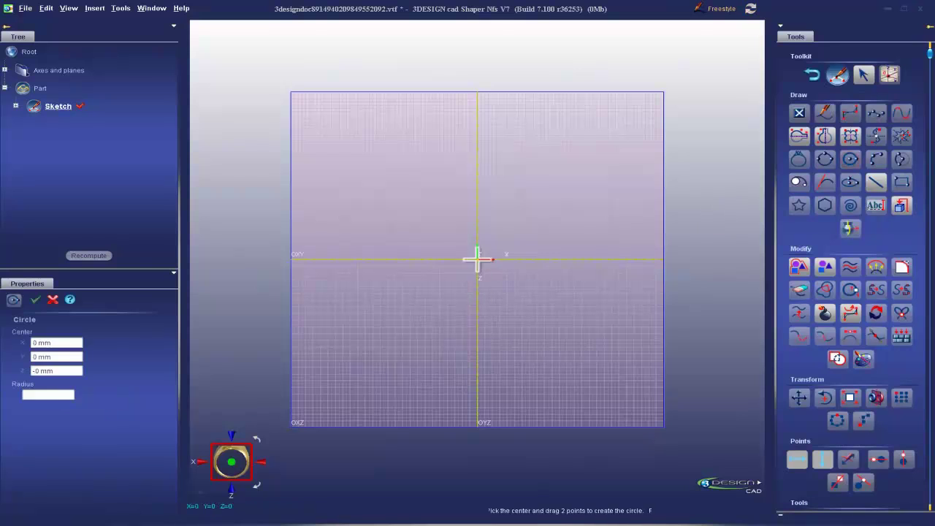
click(477, 259)
click(510, 250)
- Draw a second circle in the upper-left area of the sketch plane and a smaller third one in the upper-right area
click(384, 189)
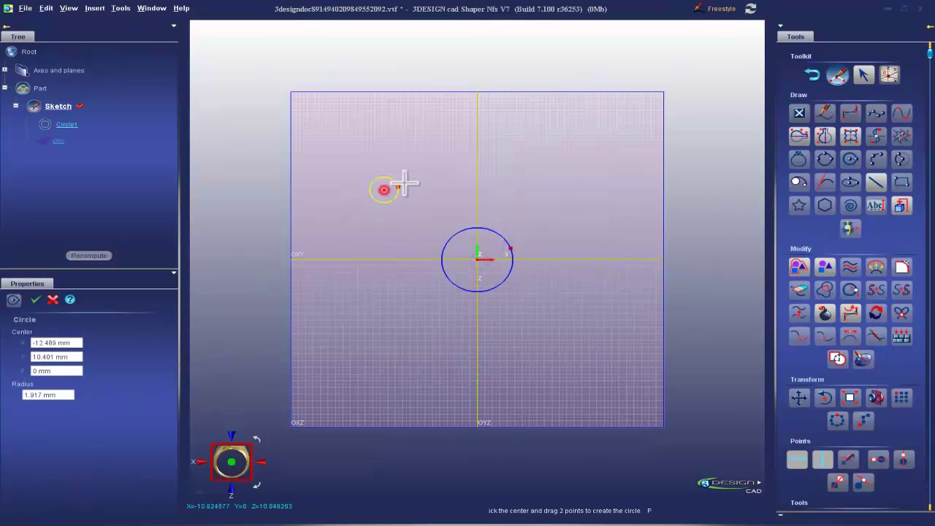
click(416, 178)
click(552, 186)
click(572, 179)
key(Escape)
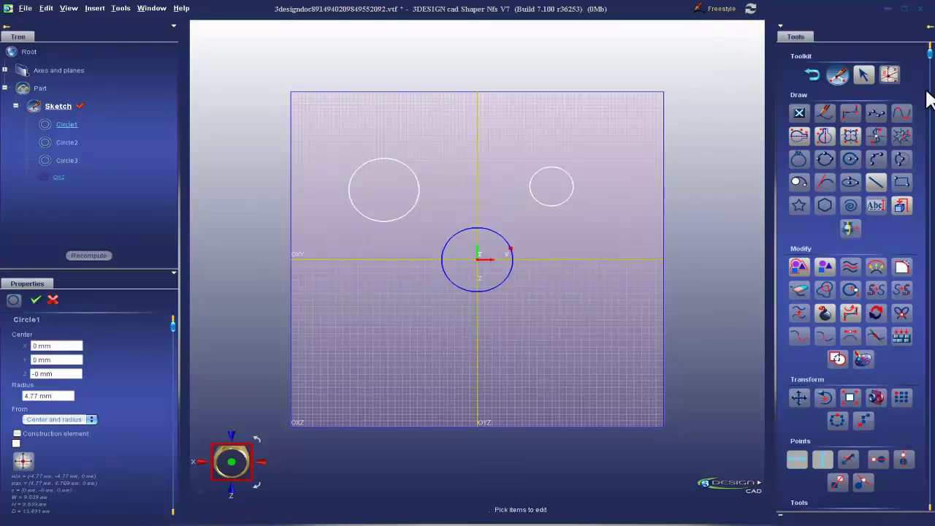
- Collapse all the tool categories of the Freestyle sketch workbench, then expand only Toolkit
scroll(808, 289, down, 3)
scroll(808, 289, up, 3)
click(802, 56)
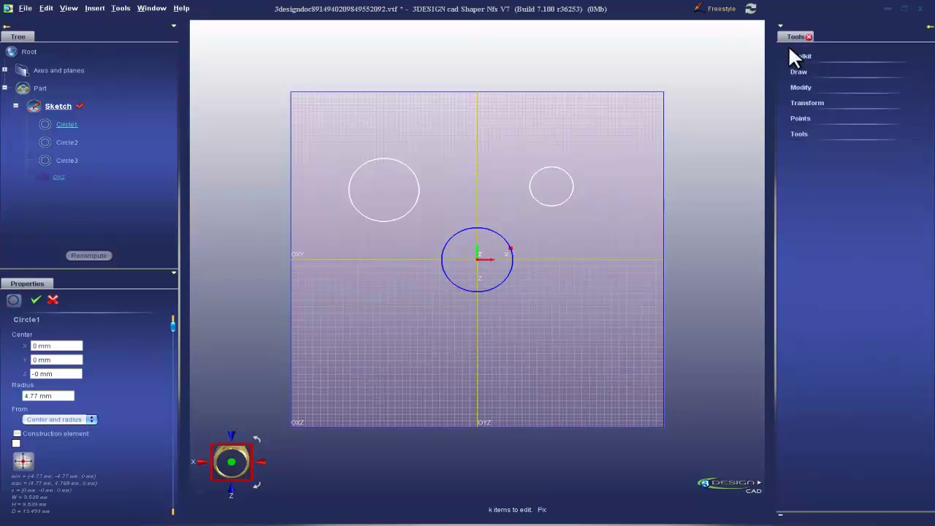
click(802, 58)
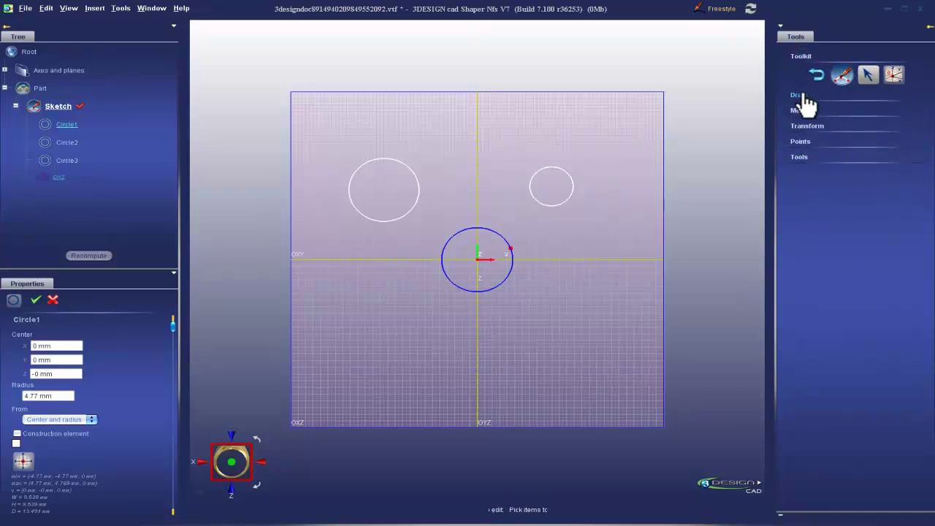
- Expand the Draw, Modify, Transform, Points and Tools categories of the Freestyle workbench
click(799, 95)
click(798, 248)
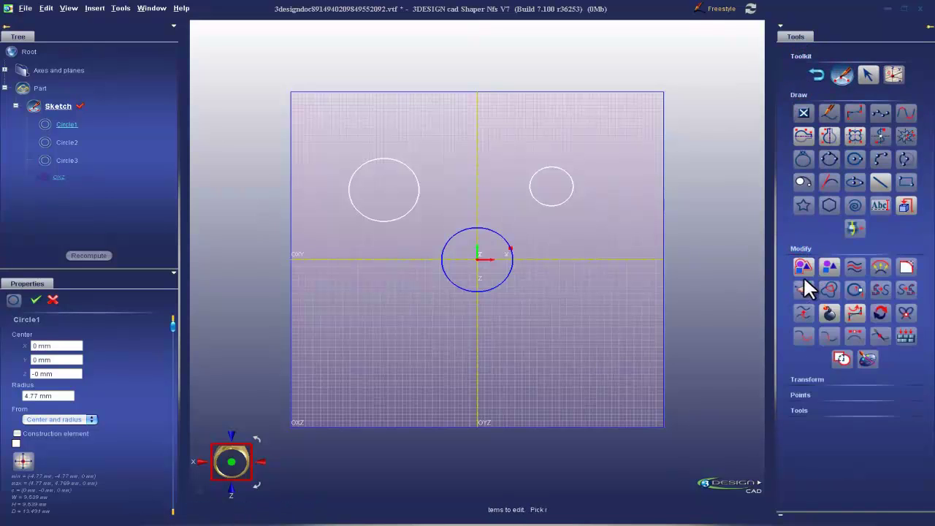
click(797, 379)
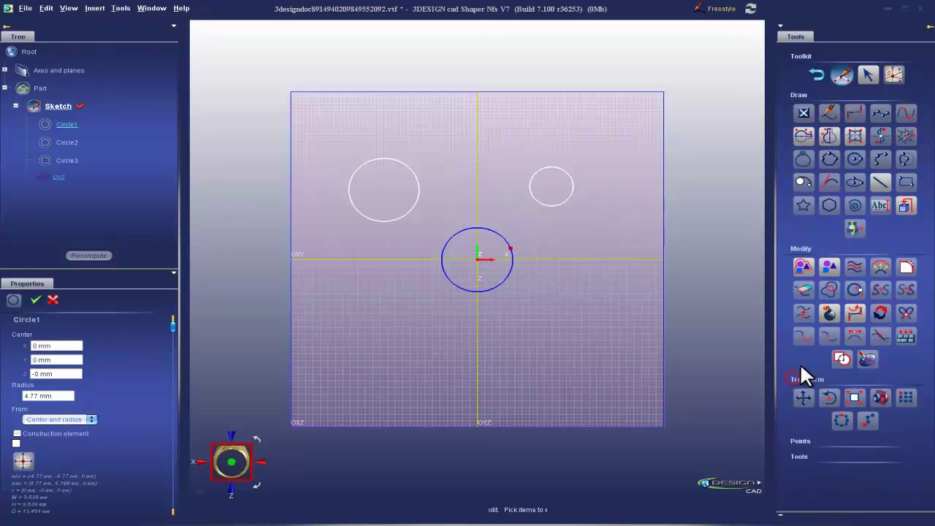
click(801, 442)
click(801, 503)
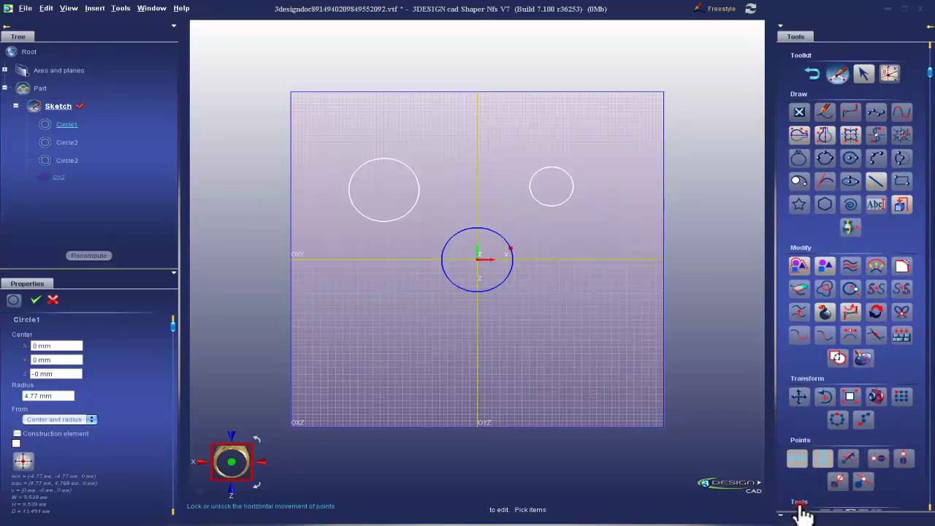
scroll(799, 429, down, 3)
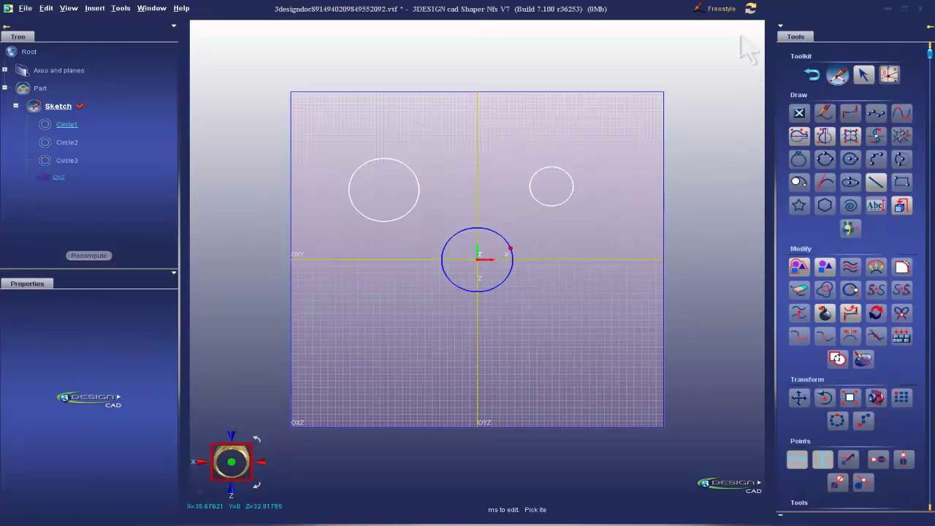
- Switch the sketch workbench from Freestyle to Layout and collapse all its tool categories
click(713, 14)
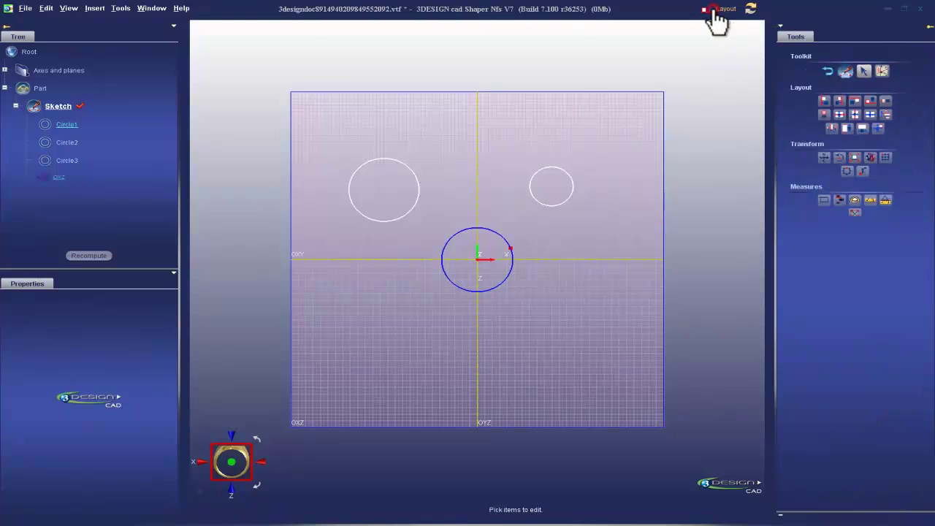
double_click(794, 58)
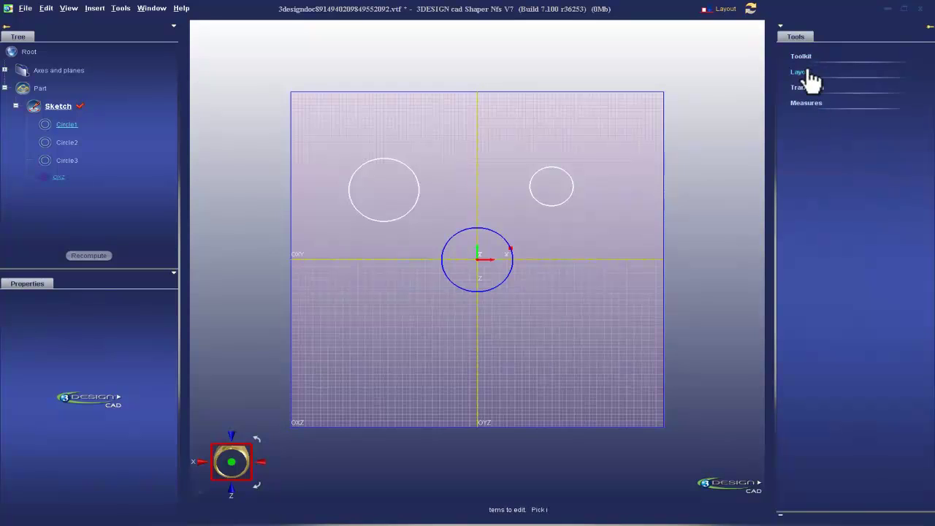
- Expand the Toolkit, Layout, Transform and Measures tool categories of the Layout workbench
click(801, 60)
click(803, 97)
click(806, 182)
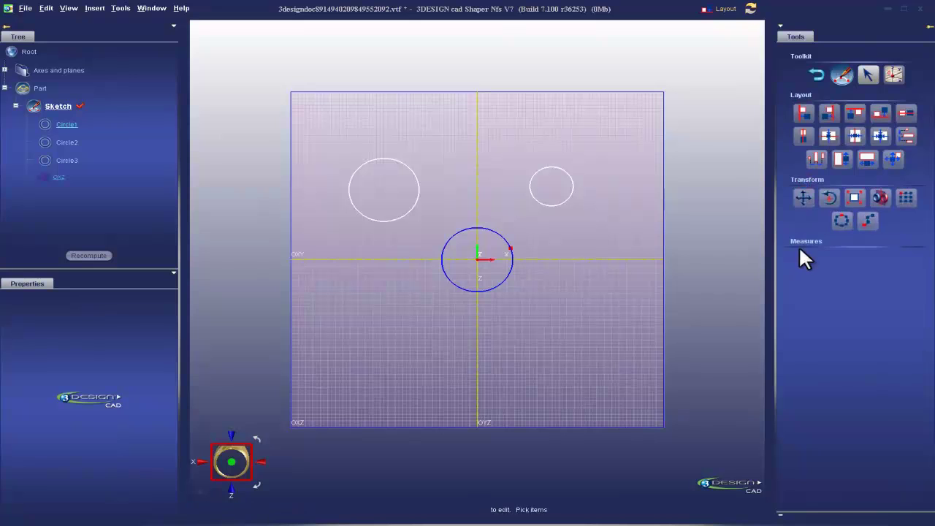
click(804, 244)
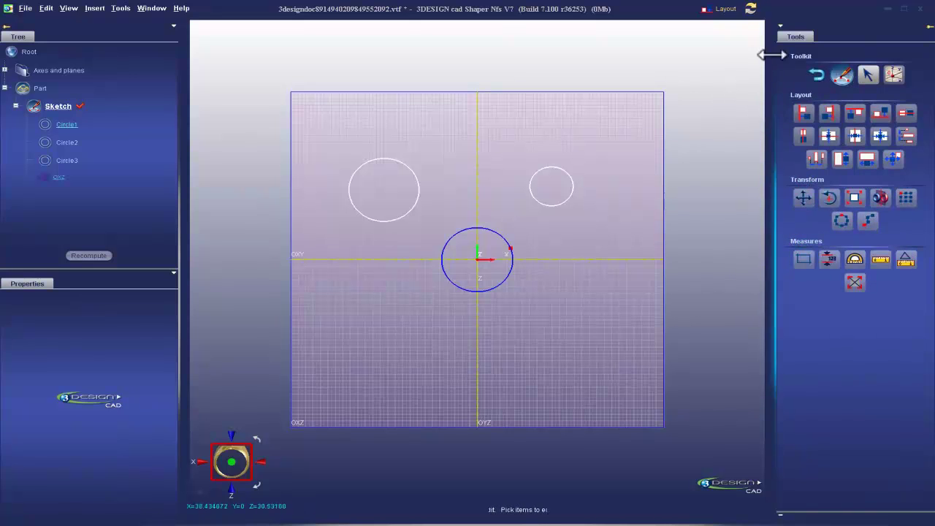
- Switch the sketch workbench back to Freestyle and exit the sketch to the Solid module
click(800, 58)
click(725, 8)
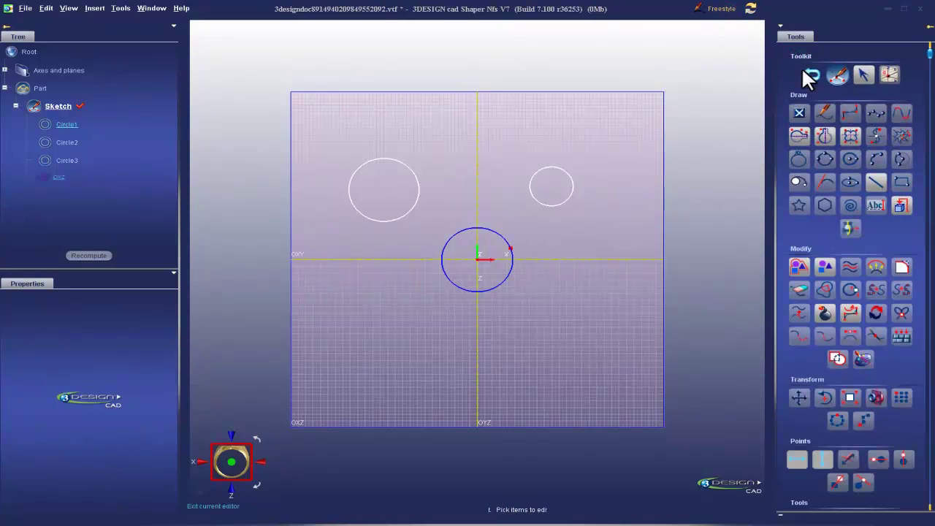
click(725, 8)
click(725, 9)
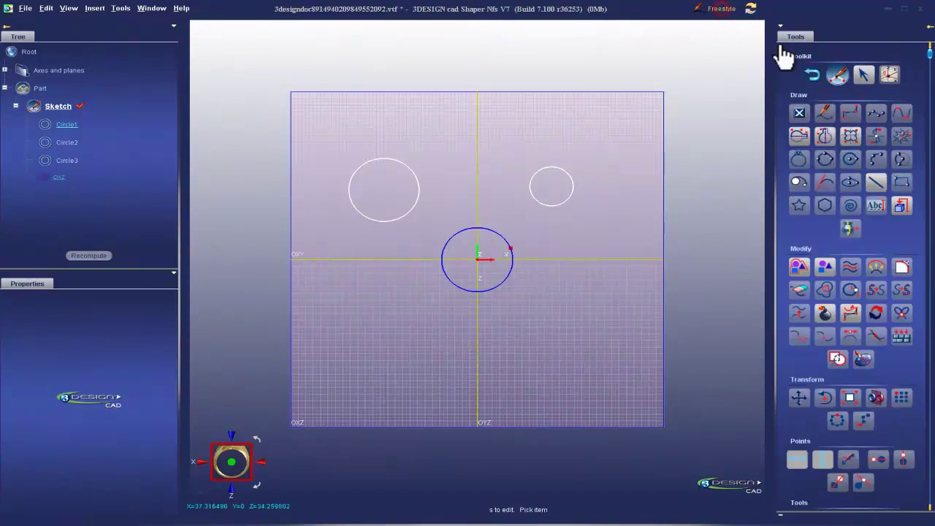
click(811, 76)
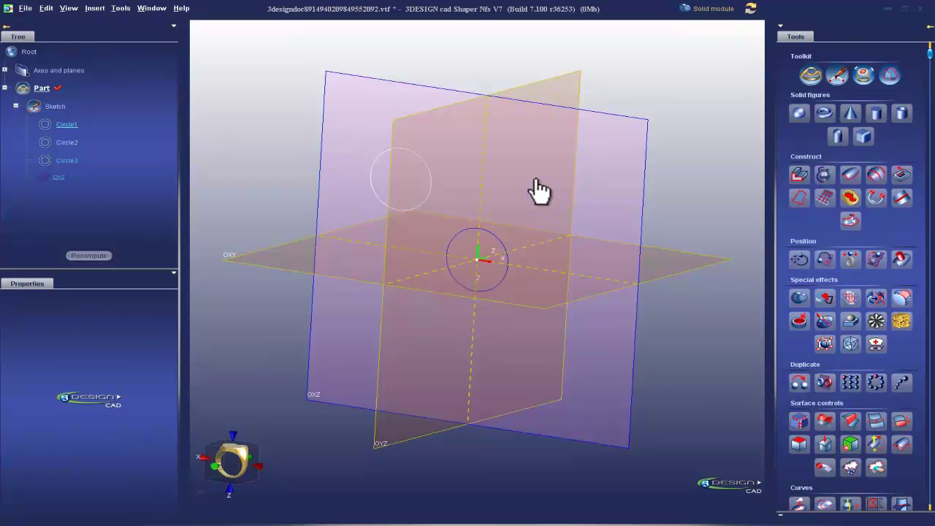
- Reopen the sketch from one of its circles in the model view, and return to the Part level
drag(532, 187, 532, 186)
double_click(532, 186)
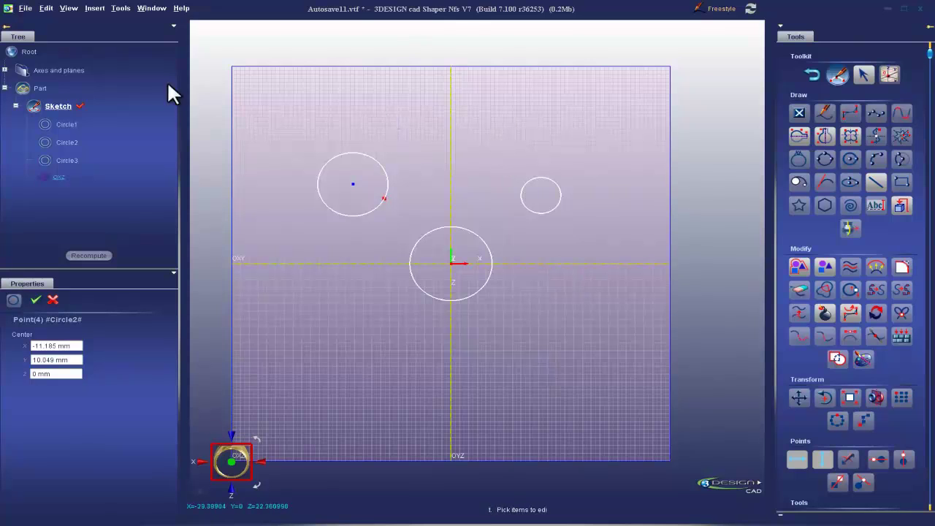
double_click(38, 86)
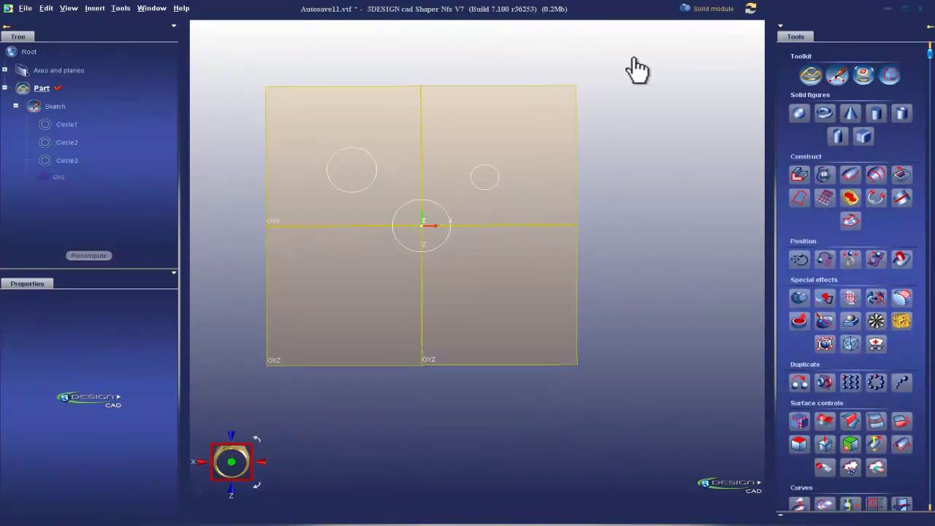
- Delete the three sketch circles directly in the Part's 3D view, starting with the large one above the centre circle
mouse_move(605, 130)
right_down()
mouse_move(448, 219)
mouse_move(489, 135)
mouse_move(468, 168)
right_up()
mouse_move(382, 291)
right_down()
mouse_move(581, 269)
mouse_move(465, 314)
mouse_move(433, 250)
right_up()
click(393, 161)
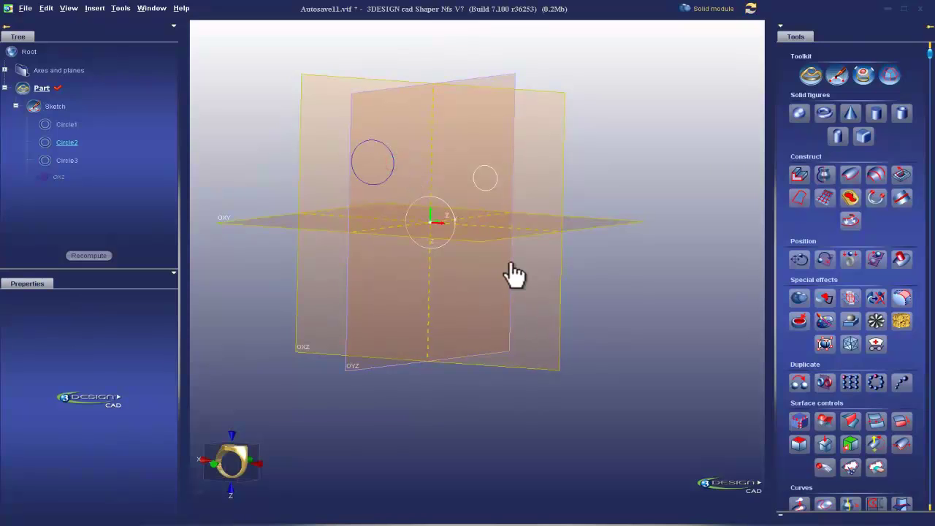
key(Delete)
click(452, 204)
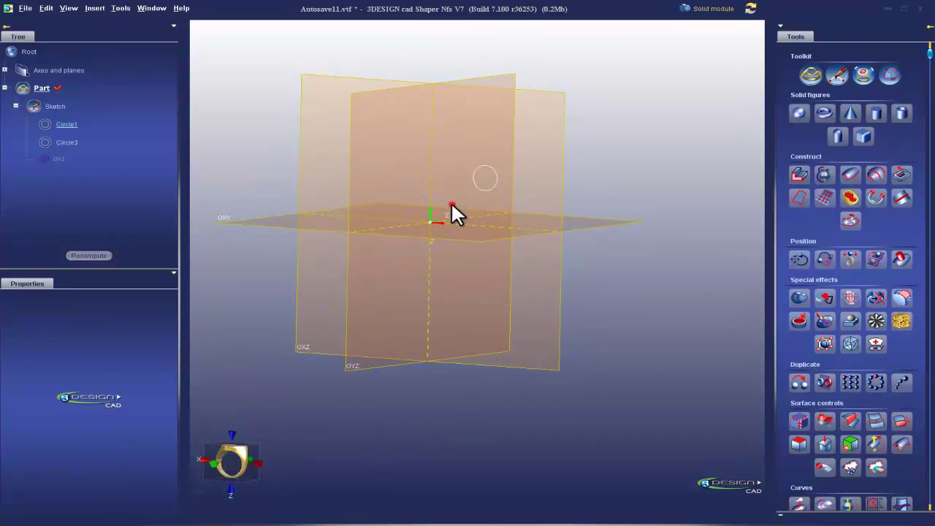
click(443, 200)
click(497, 183)
key(Delete)
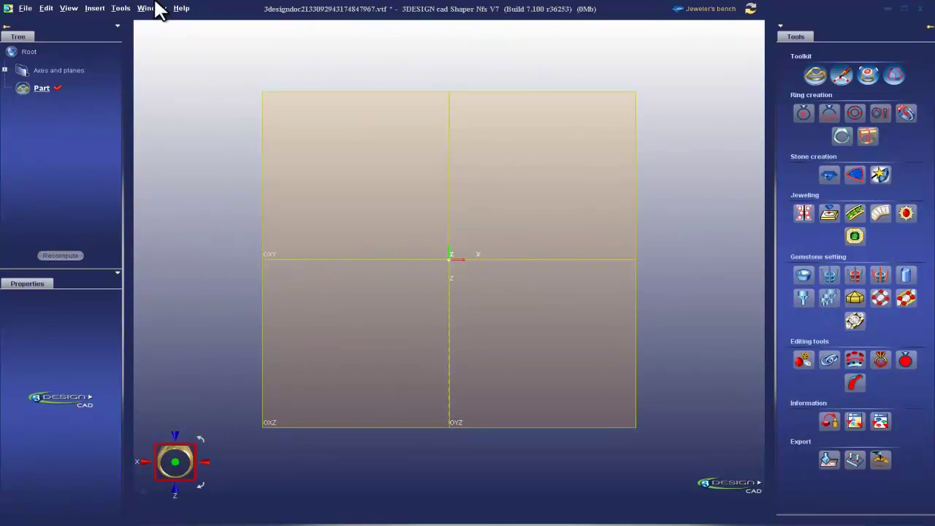
- Open the program's Options and move and widen the dialog window
click(126, 9)
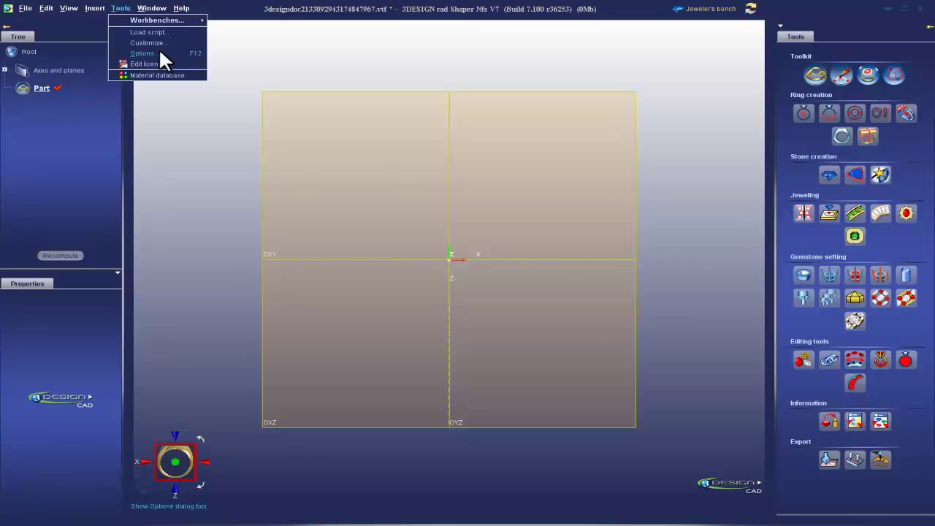
click(159, 53)
drag(443, 152, 416, 82)
drag(300, 234, 265, 233)
drag(637, 192, 665, 191)
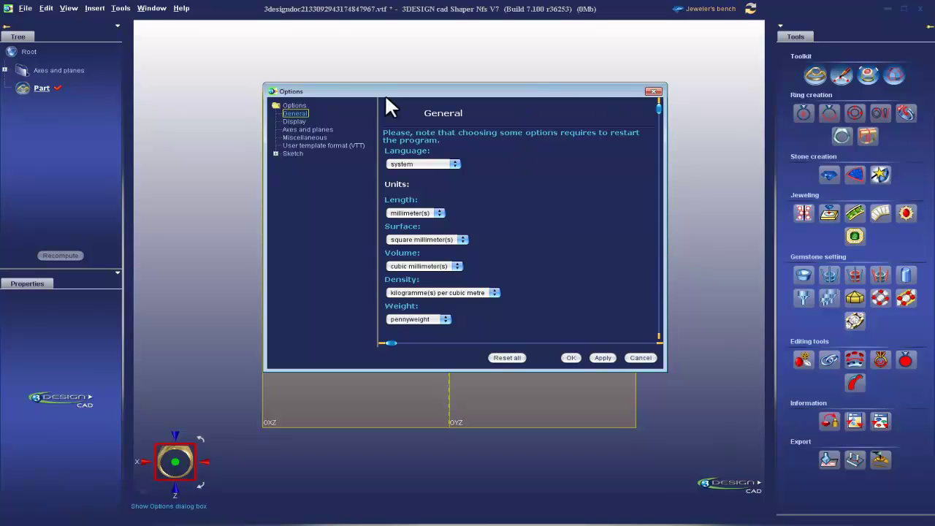
- Examine the General options for units, currency and sound, and the Display options for accuracy, icon and compass size, and 3D hotspot
scroll(553, 239, down, 1)
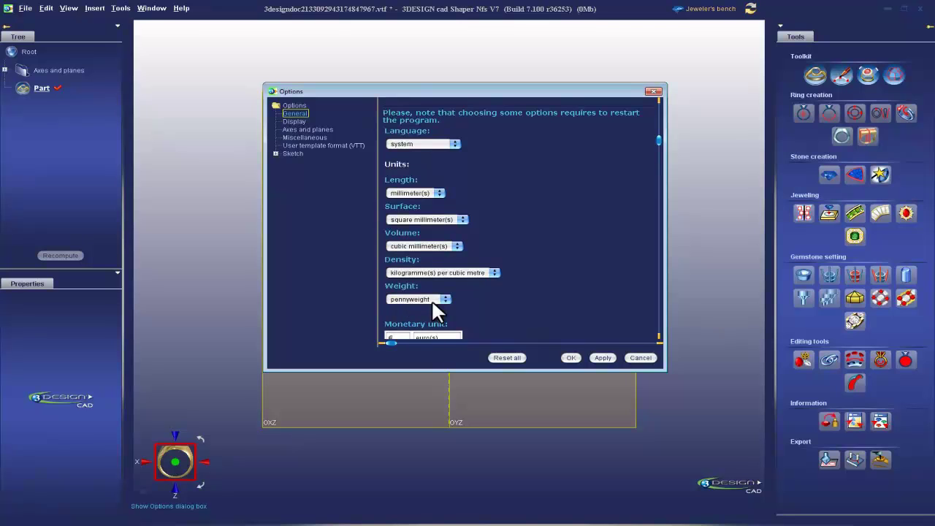
scroll(569, 245, down, 5)
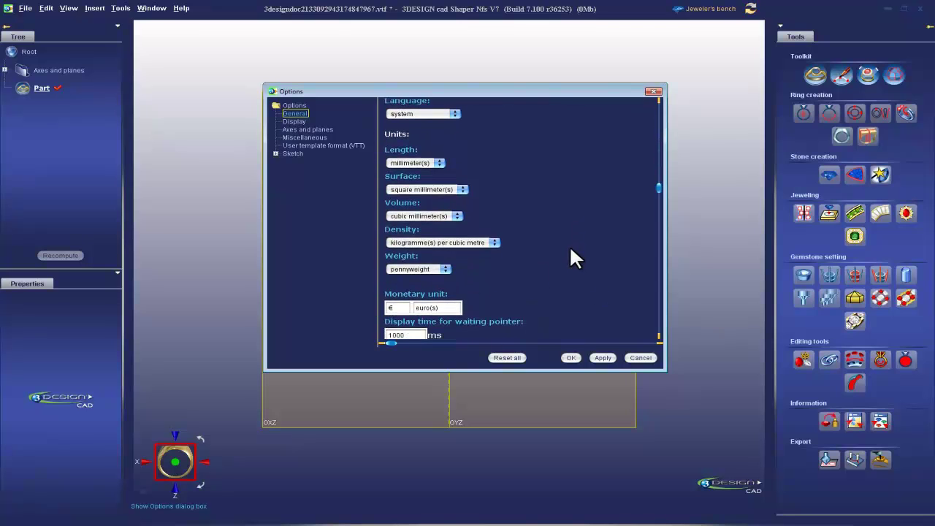
scroll(569, 245, down, 2)
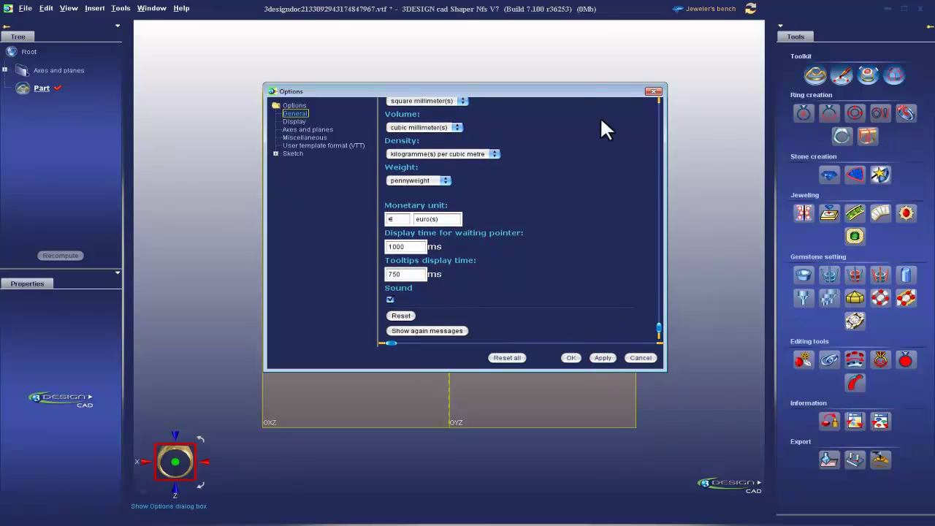
click(295, 121)
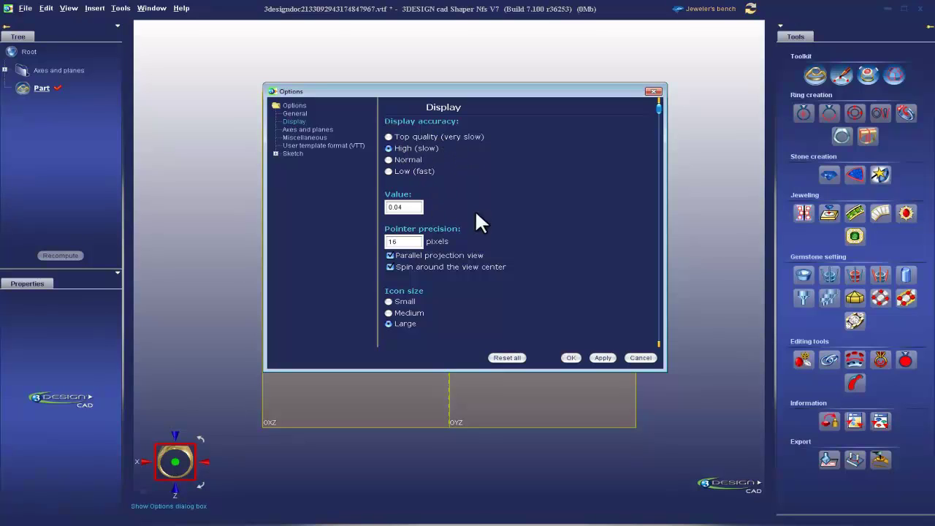
scroll(468, 219, down, 1)
scroll(451, 207, down, 3)
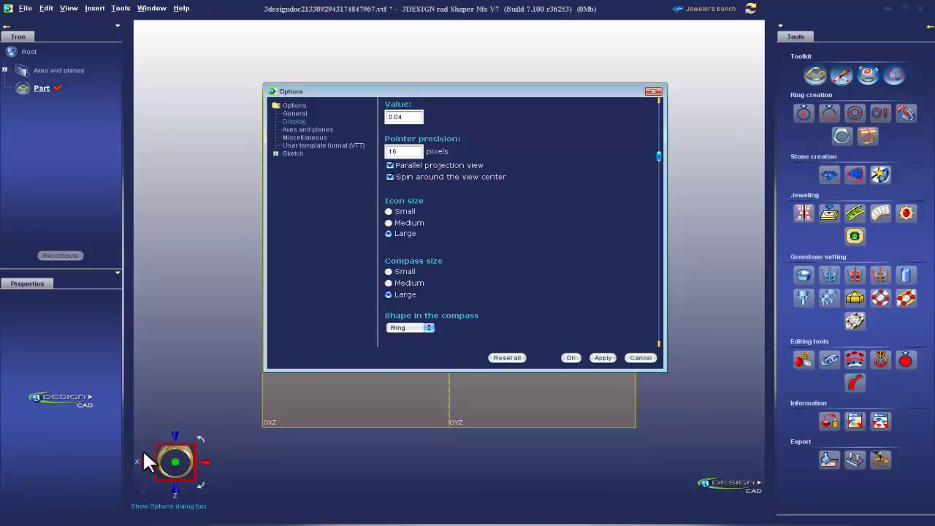
scroll(500, 286, down, 10)
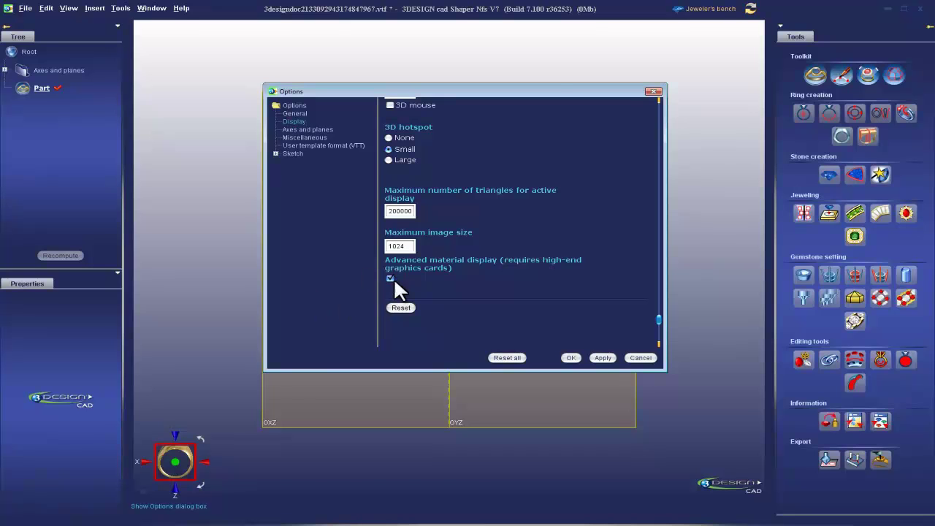
scroll(394, 276, down, 1)
- Review the Axes and planes options for visibility, default plane size and grid parameters, and apply the settings
click(313, 128)
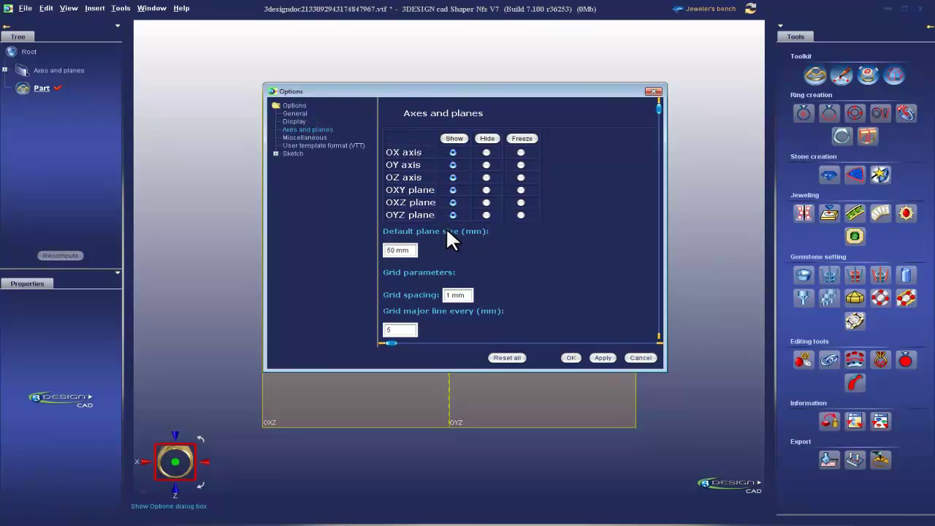
scroll(537, 265, down, 2)
scroll(537, 262, down, 4)
click(603, 357)
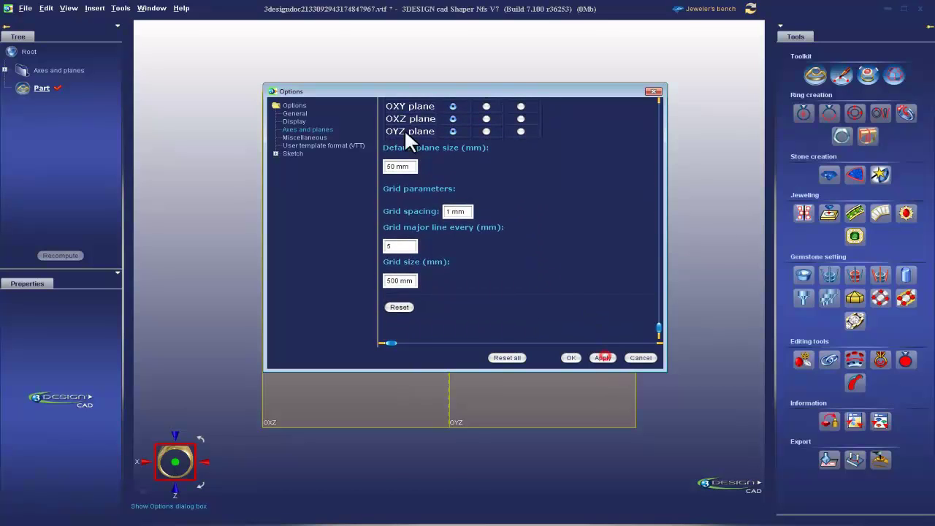
- Set the automatic save interval in the Miscellaneous options to 300 seconds and apply it
click(318, 138)
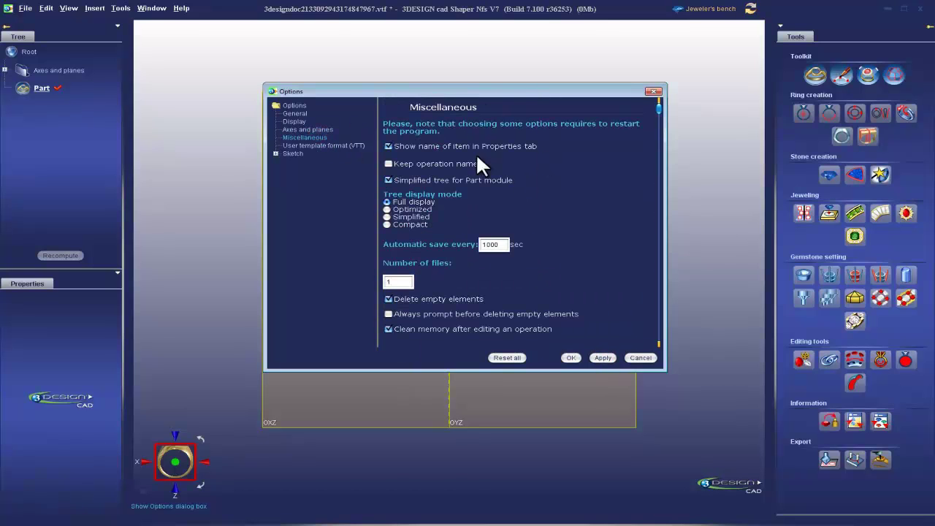
scroll(478, 193, down, 1)
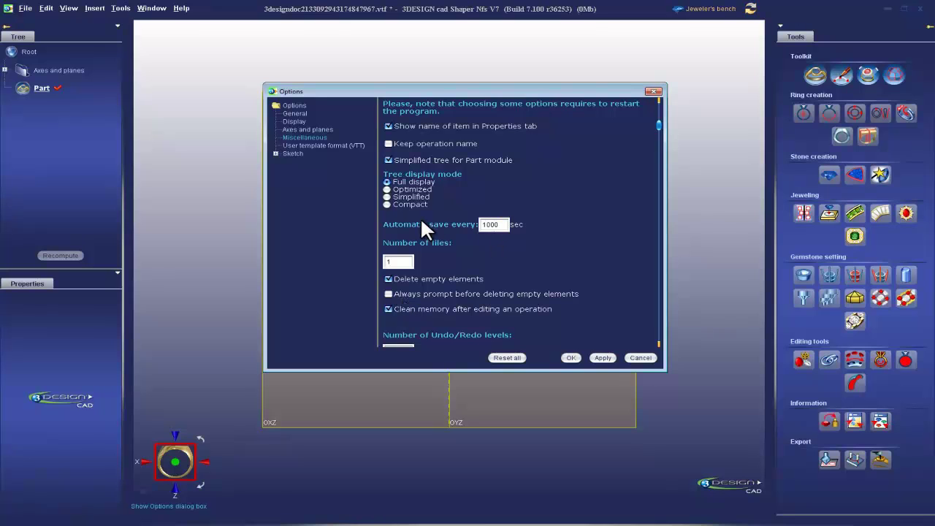
double_click(509, 224)
scroll(529, 292, down, 2)
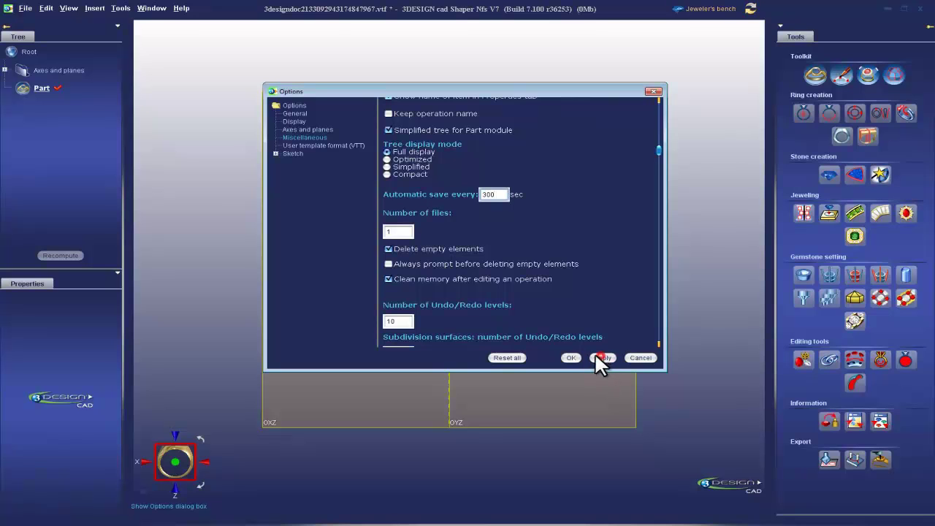
- Set the number of Undo/Redo levels to 25 and apply it
scroll(456, 299, down, 2)
double_click(408, 301)
text(25)
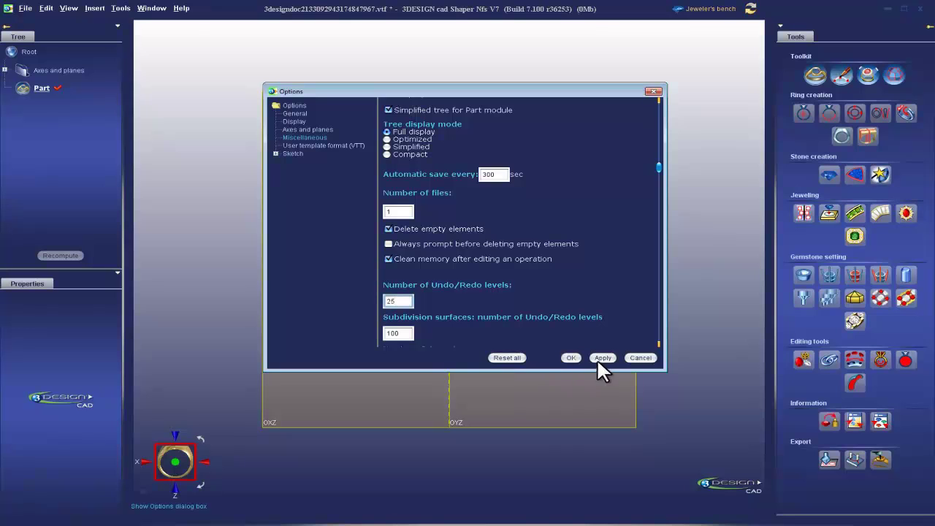
click(605, 357)
- Check the remaining Miscellaneous options and the Sketch options, and accept the Options dialog
scroll(569, 302, down, 3)
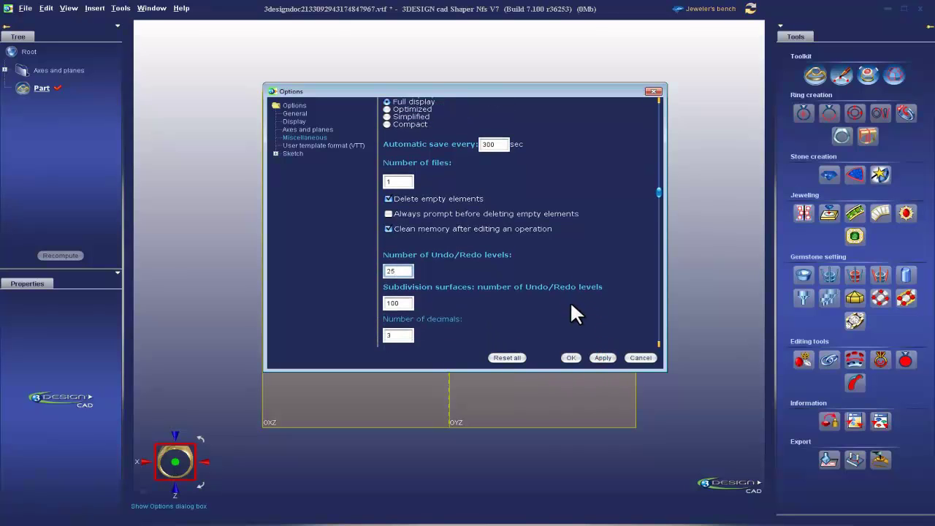
scroll(571, 305, down, 4)
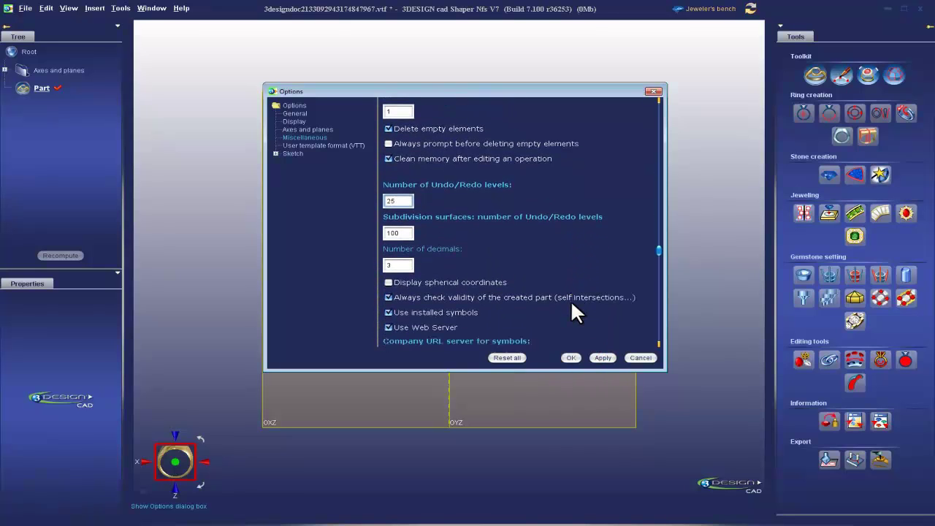
double_click(398, 265)
click(292, 154)
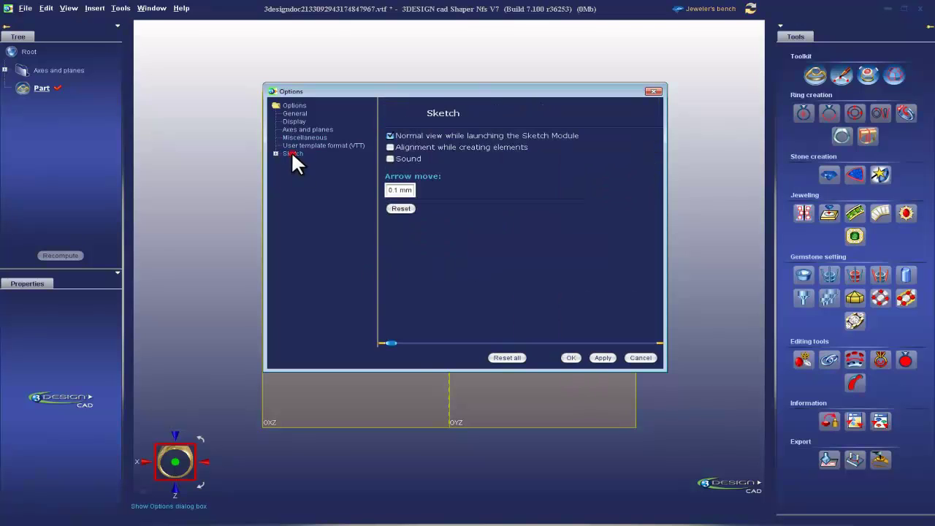
click(289, 138)
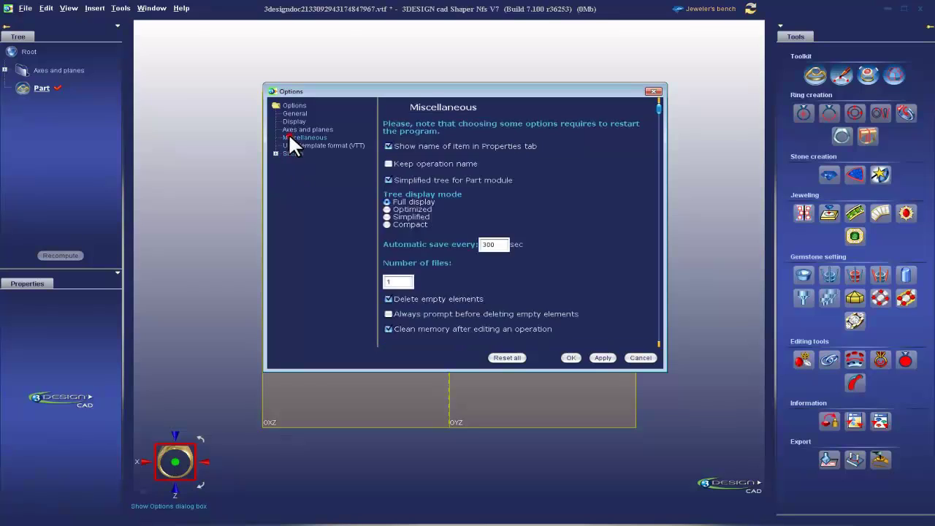
scroll(577, 329, down, 5)
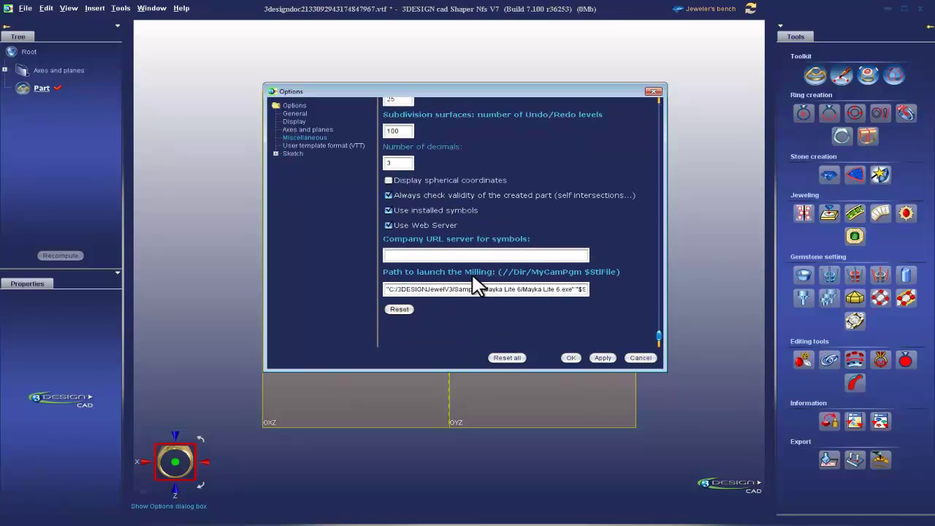
click(569, 357)
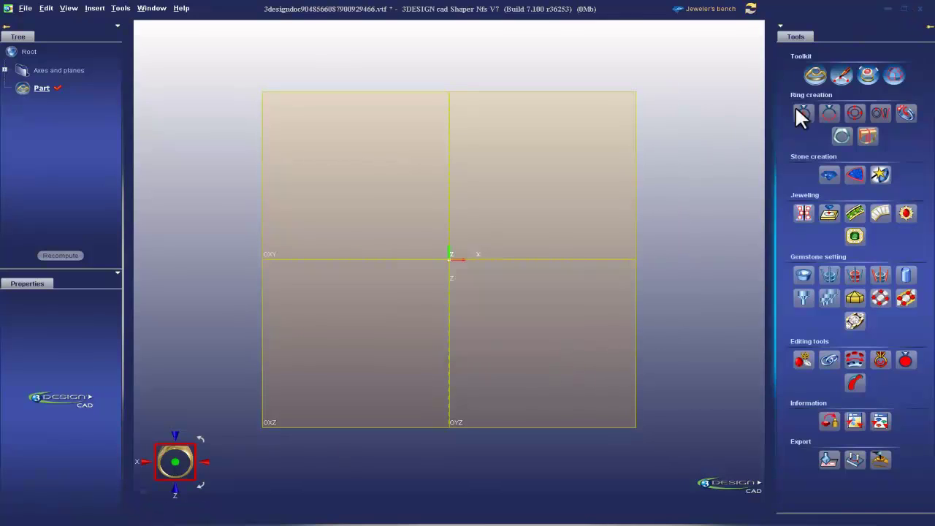
- Close the current document and create a new part from the start page
click(919, 7)
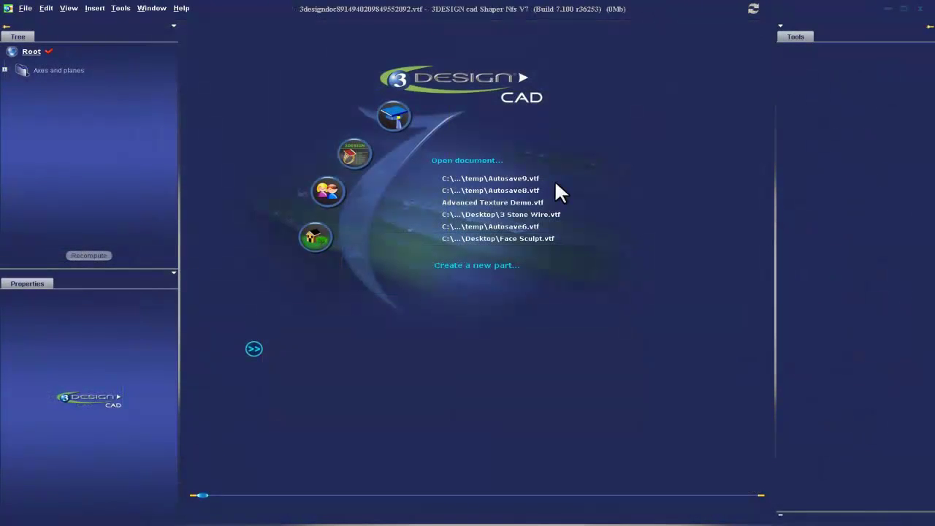
click(460, 269)
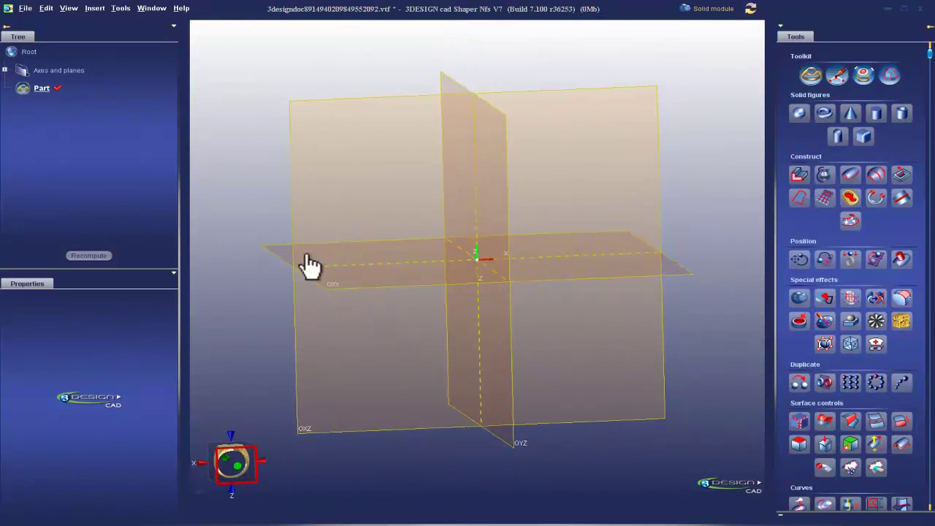
- Reset the view background colors to their defaults and accept the change
click(69, 8)
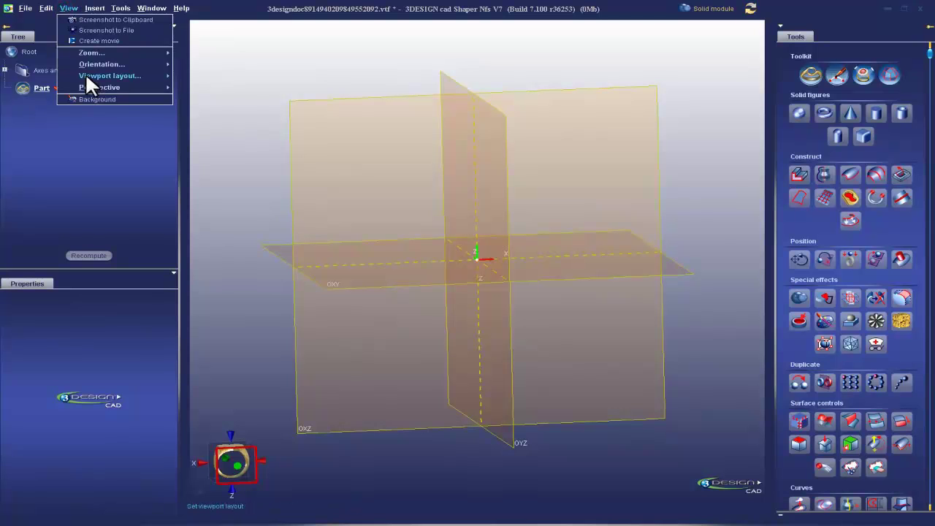
click(94, 100)
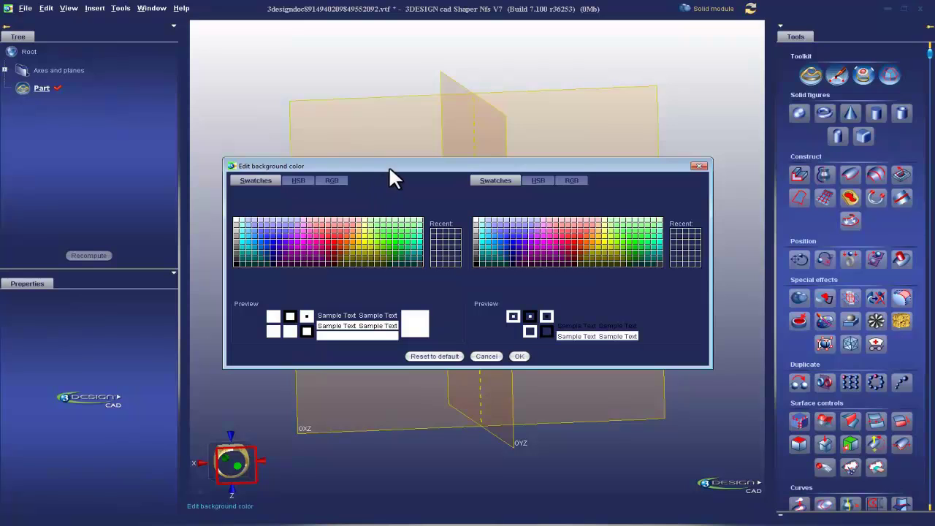
drag(390, 168, 408, 111)
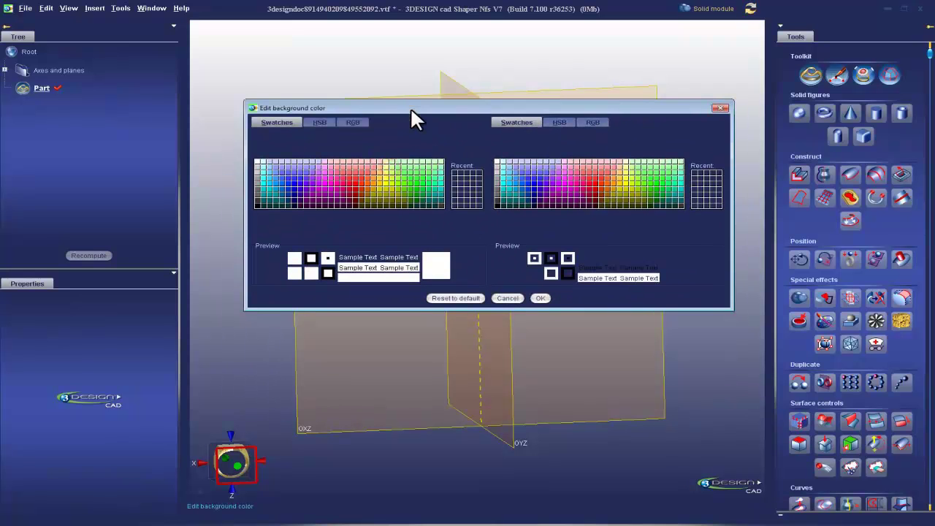
click(456, 298)
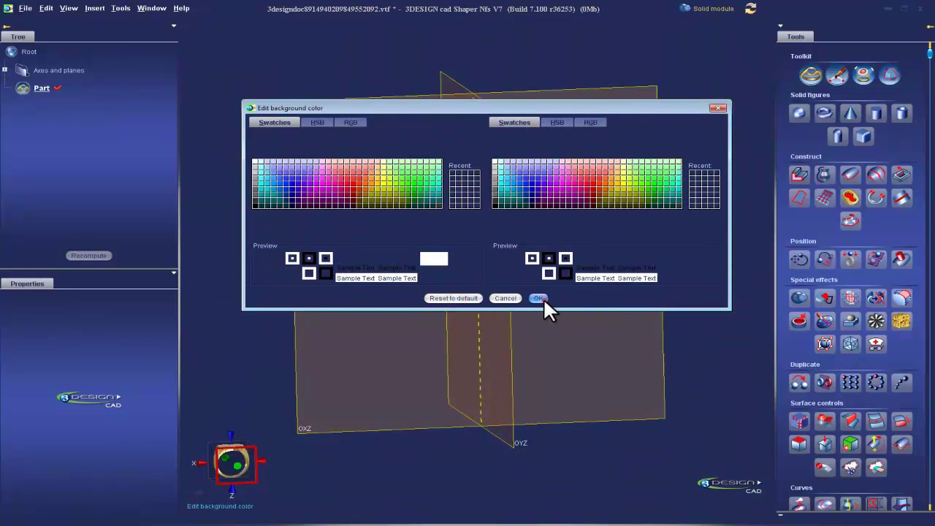
click(544, 298)
right_drag(436, 264, 317, 267)
- Edit the view background, setting the first color to white and trying red for the first and light red for the second color
click(71, 9)
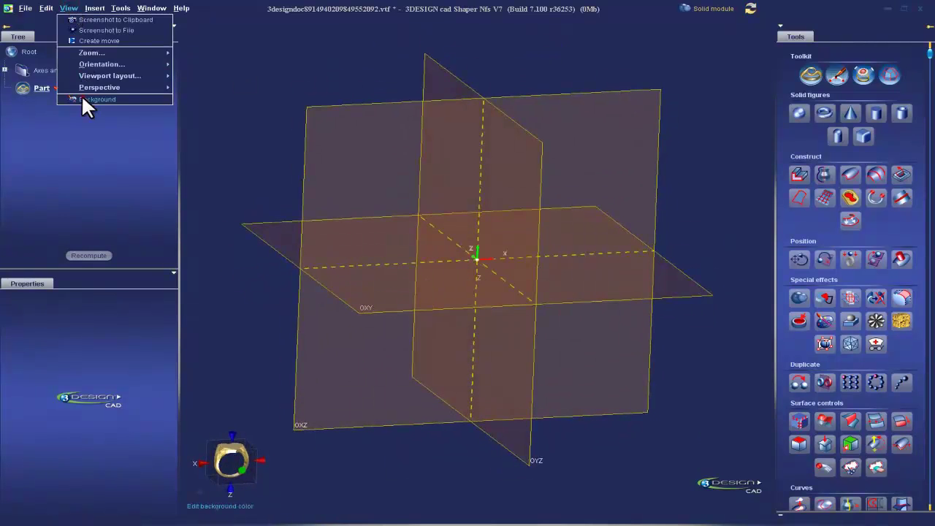
click(81, 94)
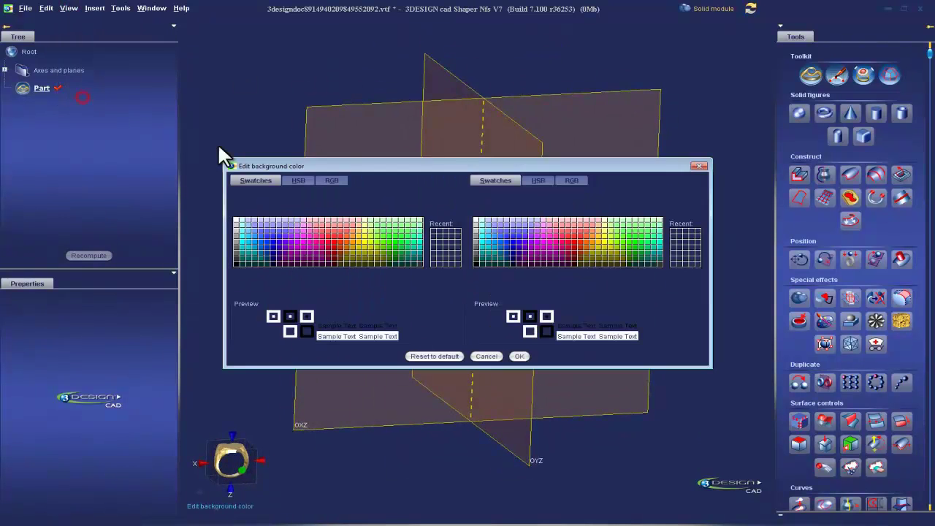
click(236, 220)
drag(427, 163, 410, 127)
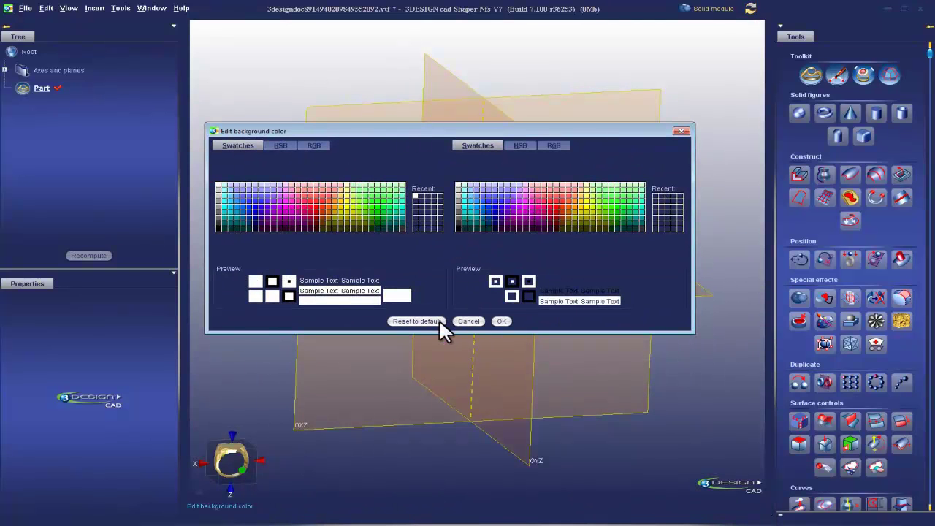
click(309, 197)
click(548, 198)
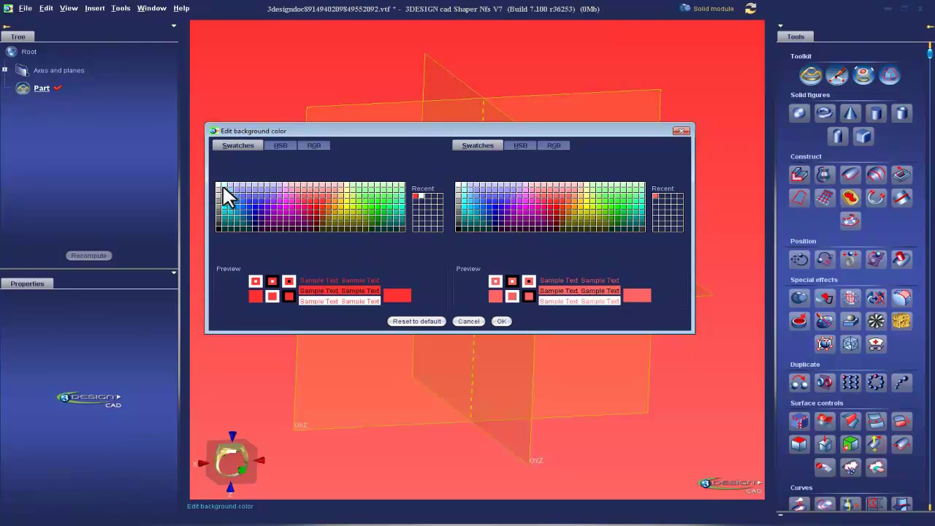
- Restore the default background colors and set the first color to white
click(405, 320)
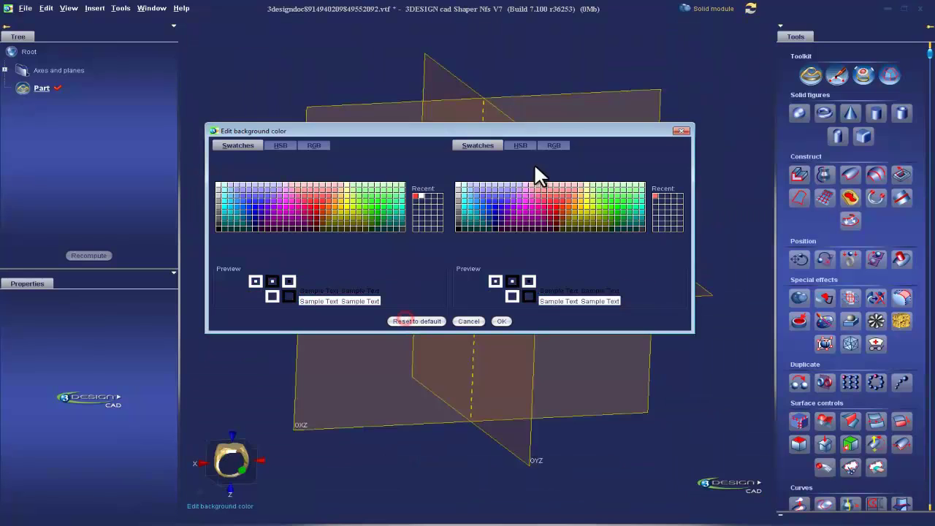
click(218, 185)
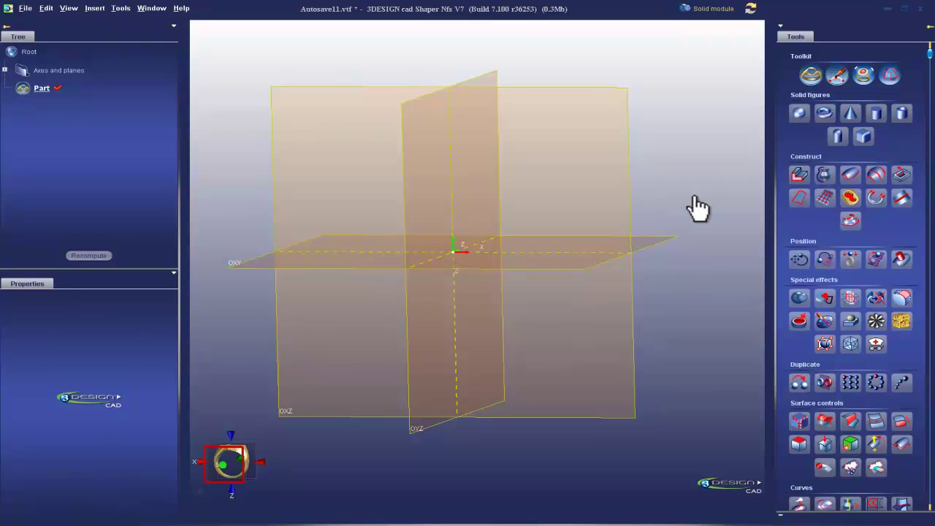
- Start a new sketch on the OXZ plane
click(601, 88)
click(839, 76)
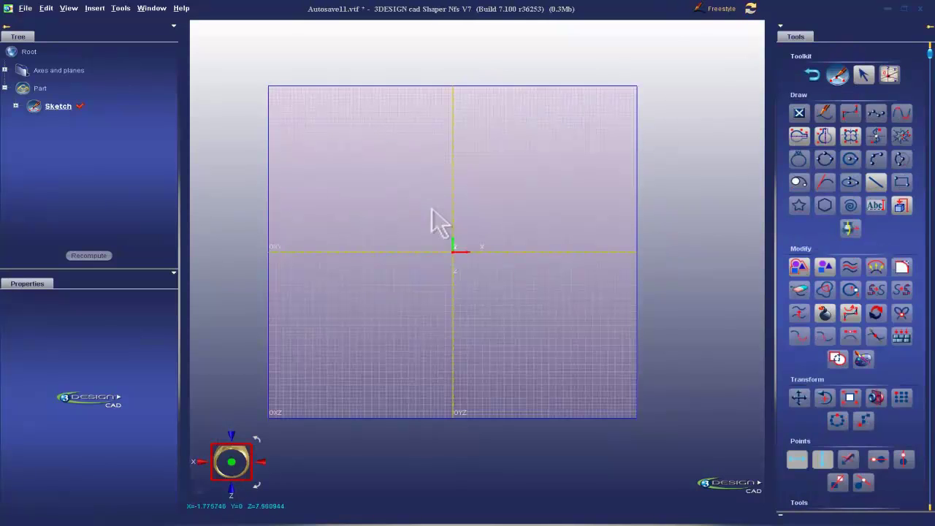
middle_drag(381, 260, 400, 264)
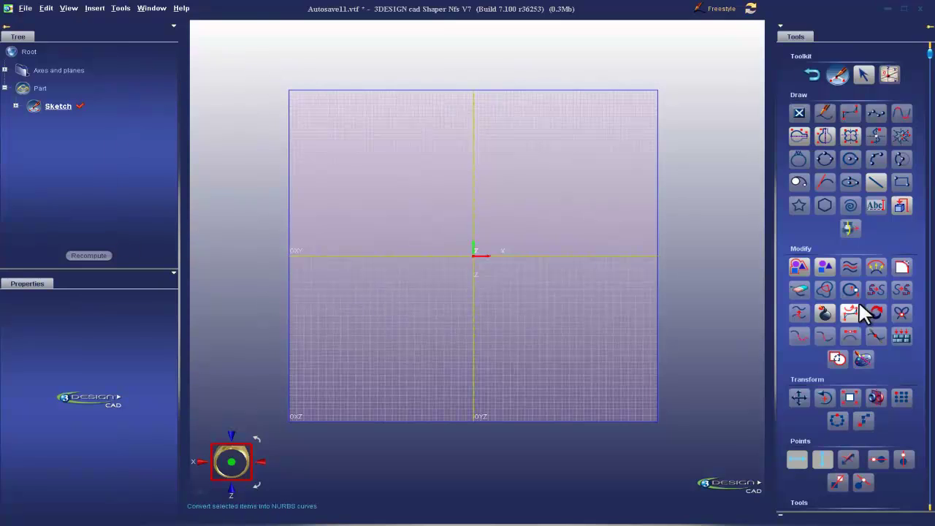
- Set the sketch grid spacing to 0.5 mm and the grid size to 50 mm, and accept the grid parameters
scroll(869, 274, down, 1)
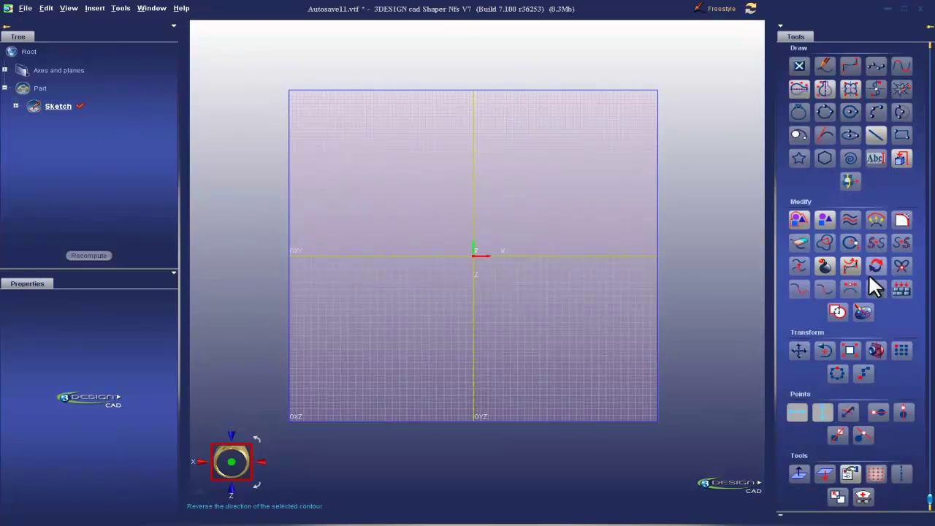
click(876, 473)
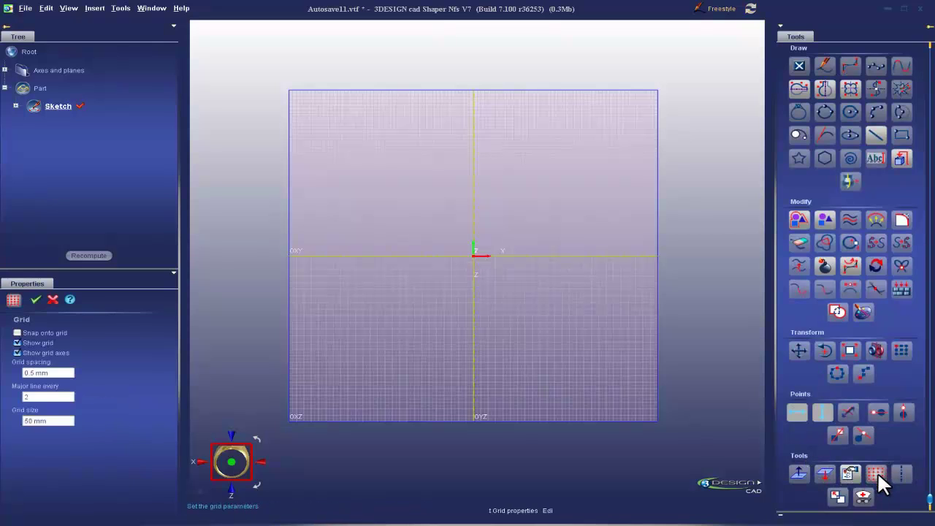
click(56, 371)
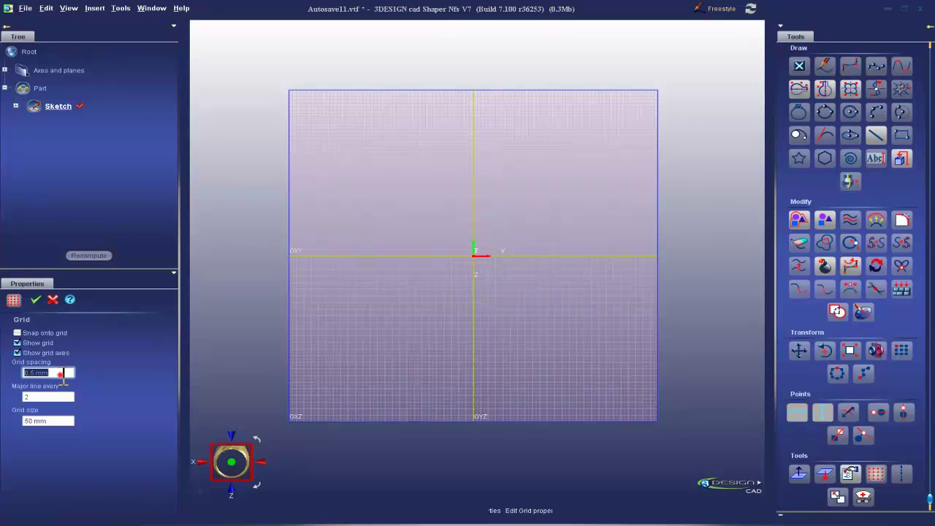
key(BackSpace)
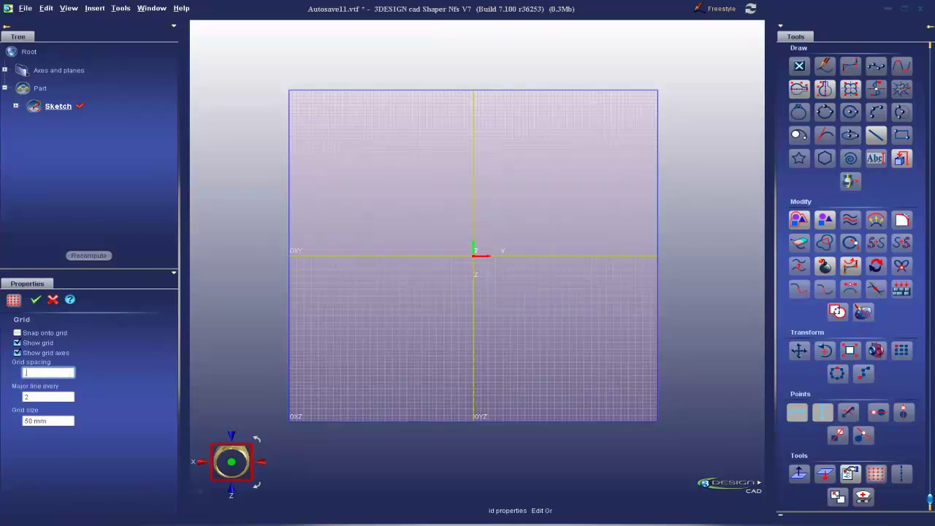
text(.5)
key(Return)
double_click(45, 397)
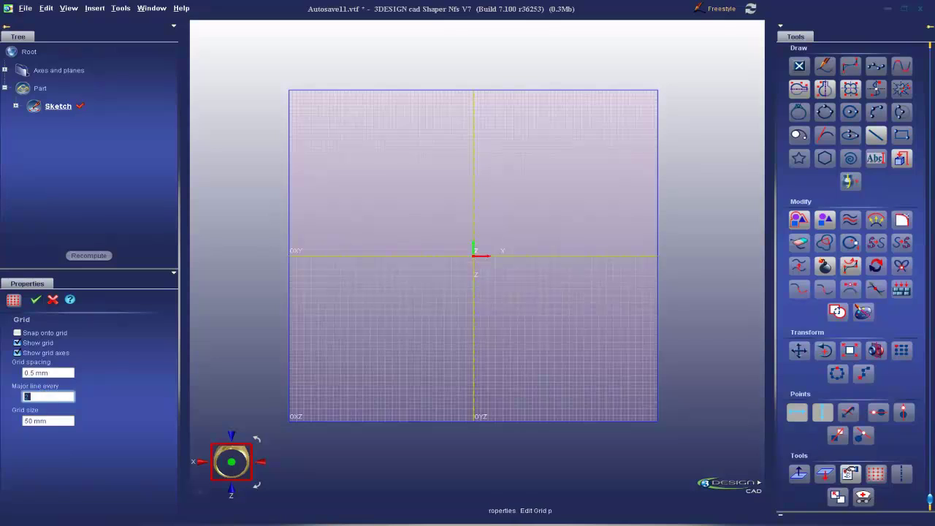
click(41, 398)
double_click(54, 420)
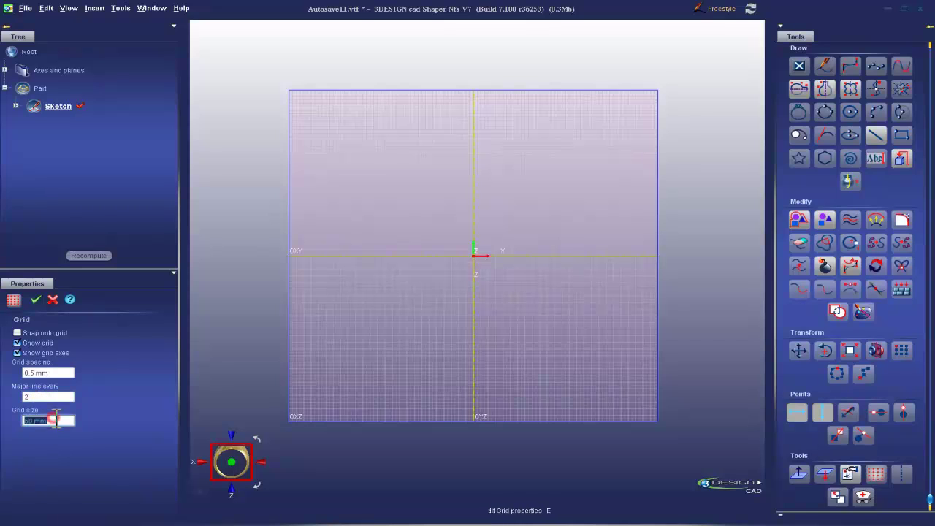
text(50)
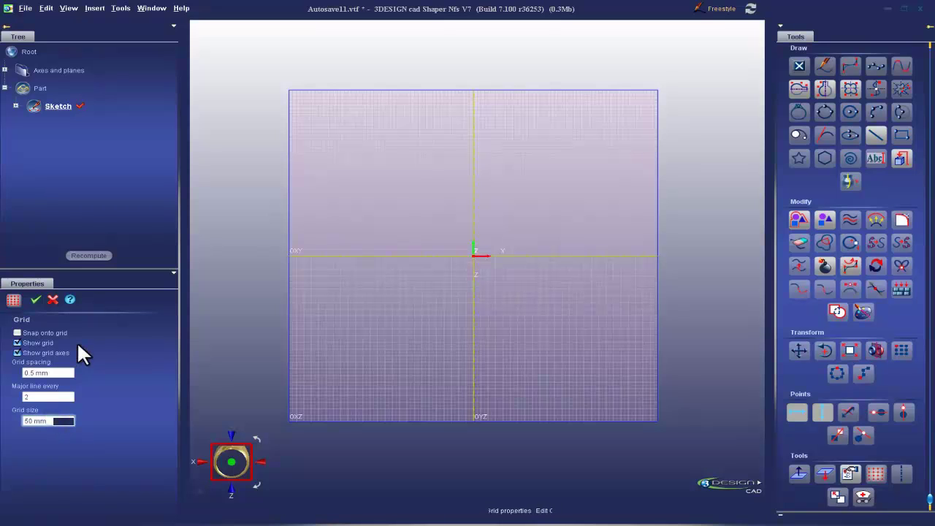
click(32, 302)
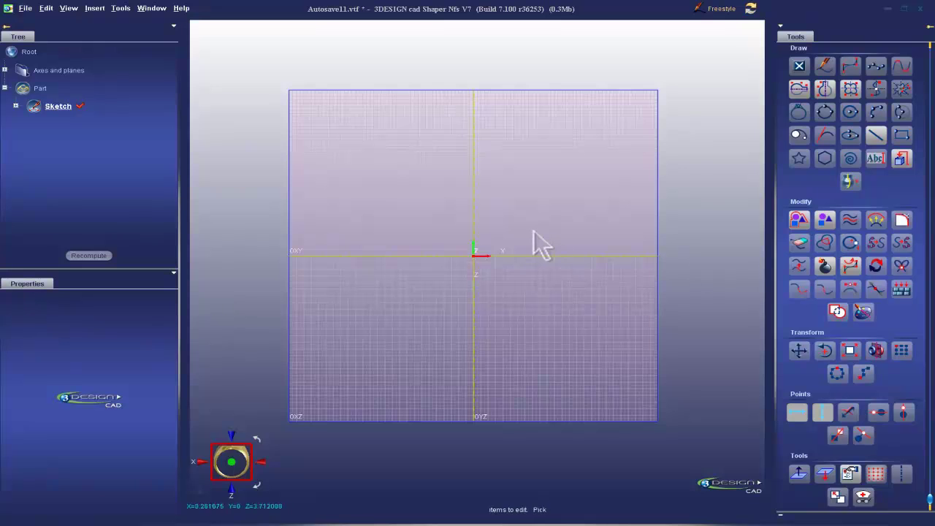
- Draw an open S-shaped NURBS curve with five control points beside the vertical axis in the upper part of the sketch
scroll(533, 230, up, 5)
mouse_move(549, 183)
middle_down()
mouse_move(553, 325)
mouse_move(528, 323)
middle_up()
mouse_move(419, 261)
middle_down()
mouse_move(480, 278)
mouse_move(560, 244)
middle_up()
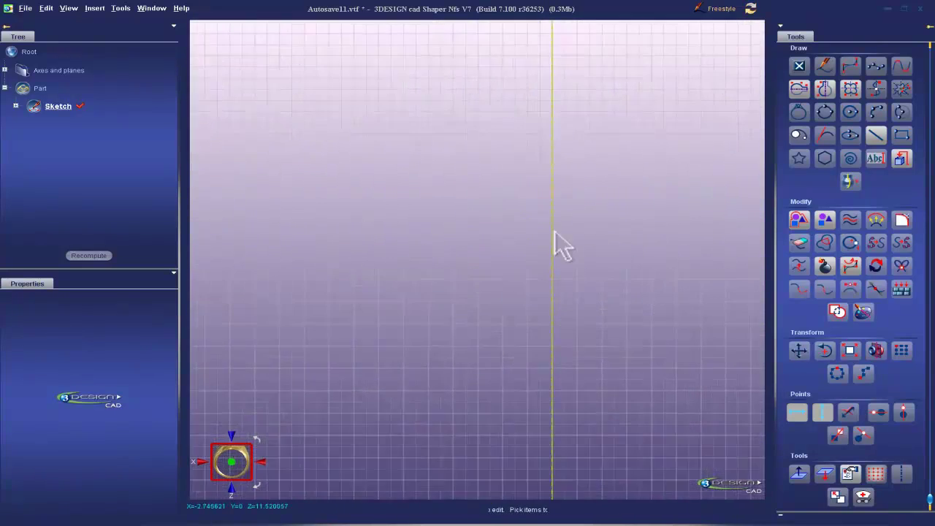
click(852, 66)
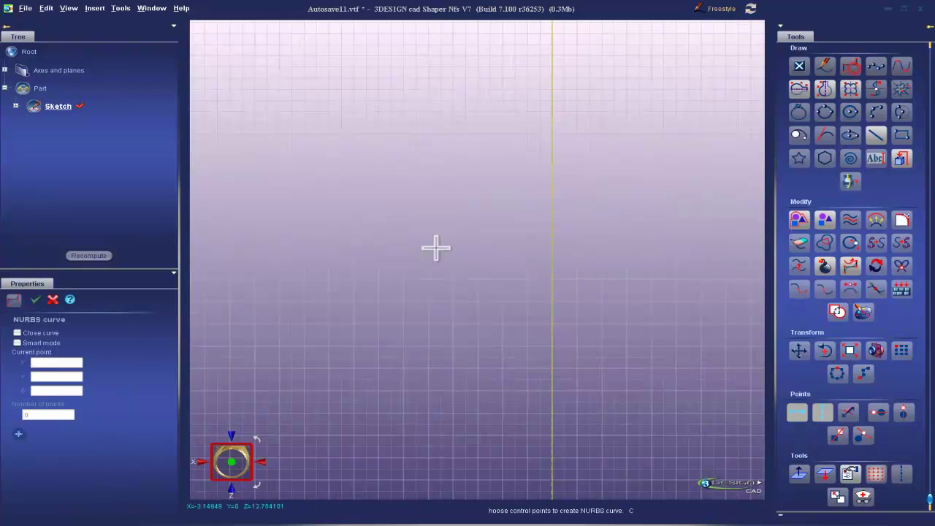
click(320, 287)
click(369, 237)
click(427, 298)
click(341, 363)
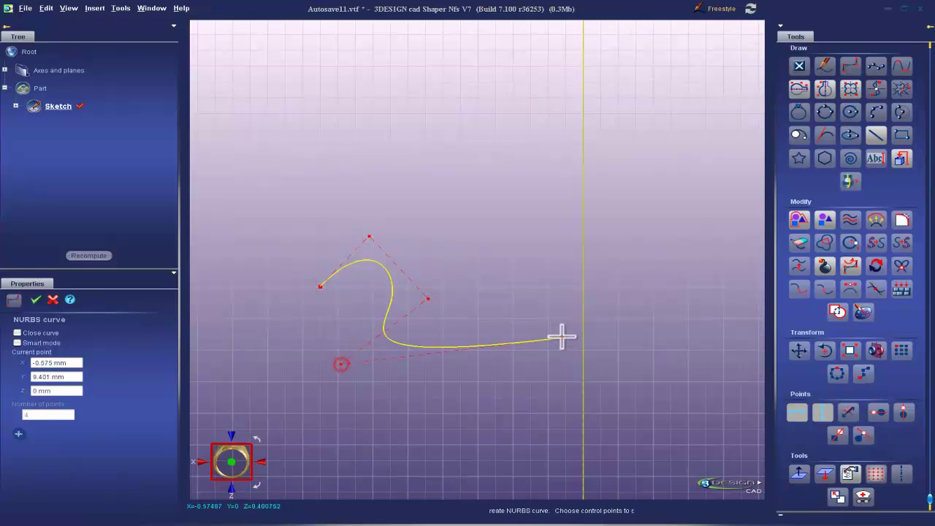
click(512, 381)
click(35, 300)
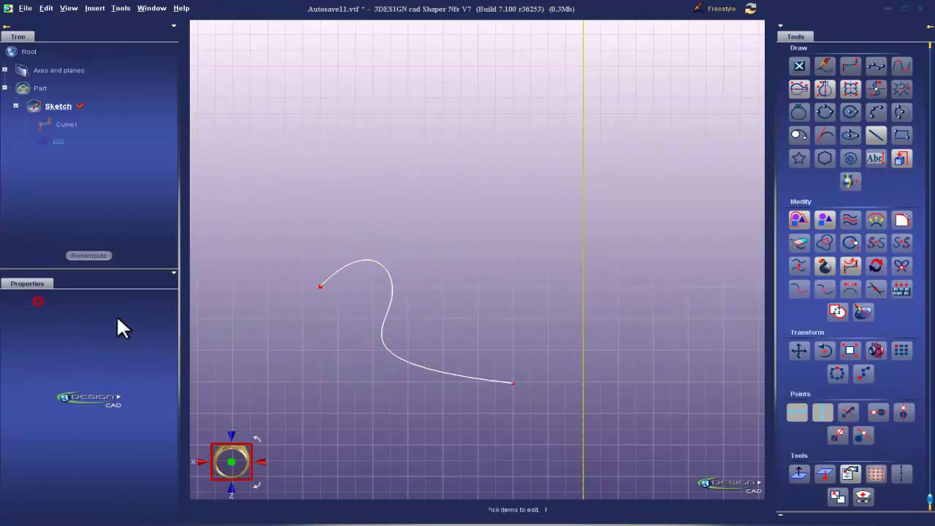
- Freely reshape the curve by moving its second to fifth control points, with the third at about X -1.75 mm, Y 12.13 mm
click(376, 347)
click(365, 230)
mouse_move(356, 217)
mouse_down()
mouse_move(280, 209)
mouse_move(361, 202)
mouse_up()
drag(429, 298, 515, 254)
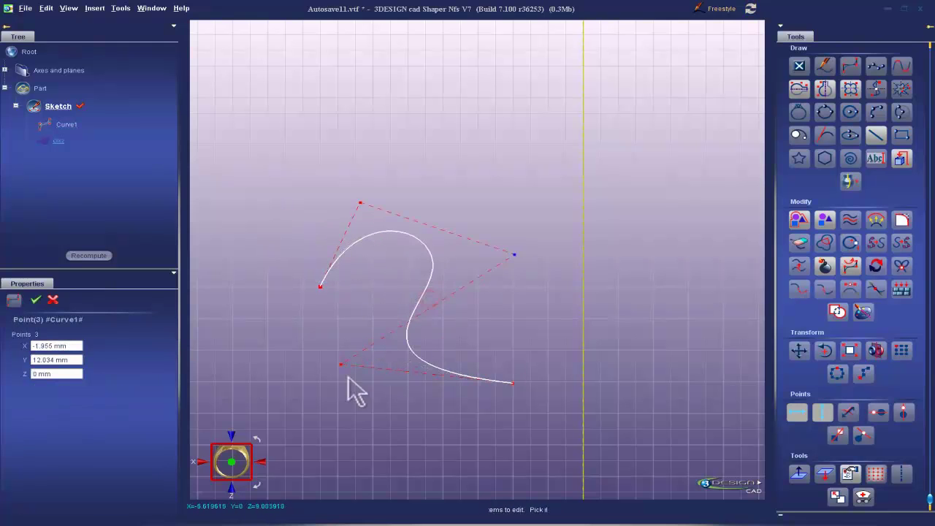
drag(341, 365, 383, 411)
drag(514, 383, 546, 412)
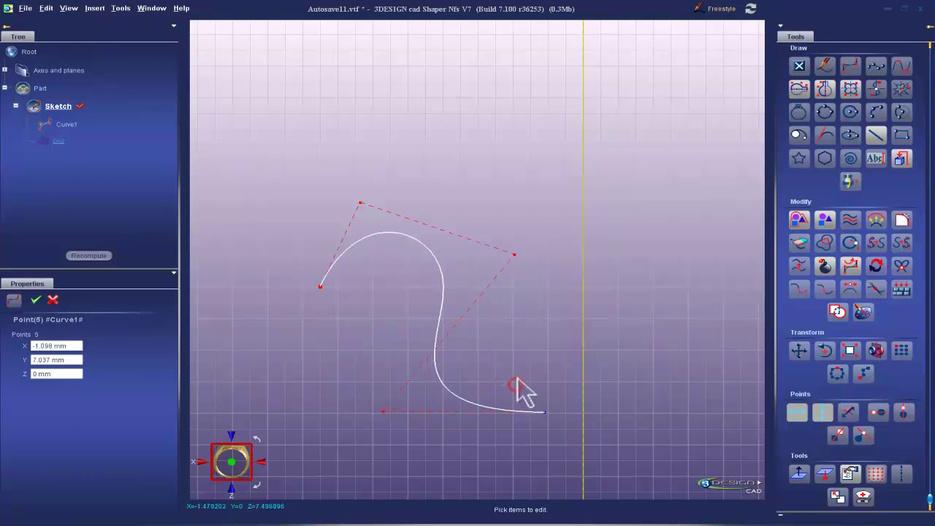
drag(513, 256, 522, 253)
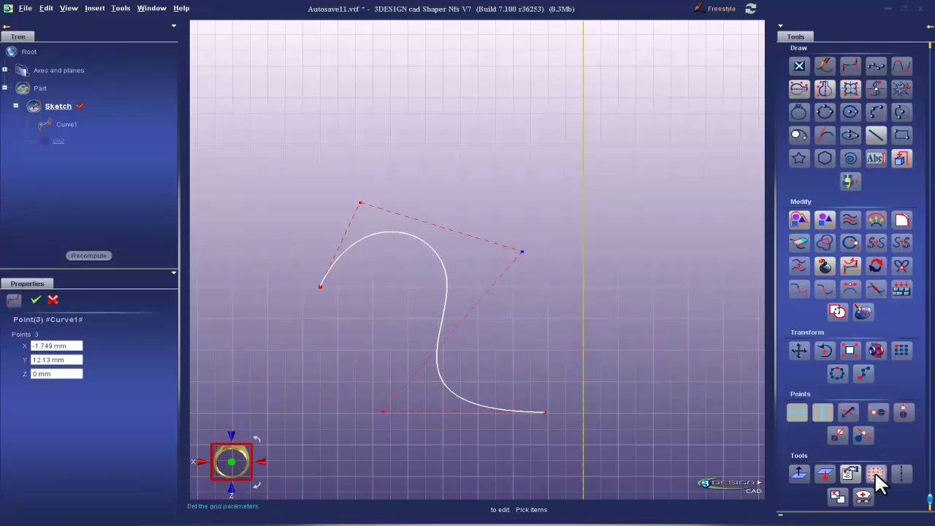
- Turn on snapping onto the grid and move the curve's second control point to X -6 mm, Y 14 mm
click(876, 475)
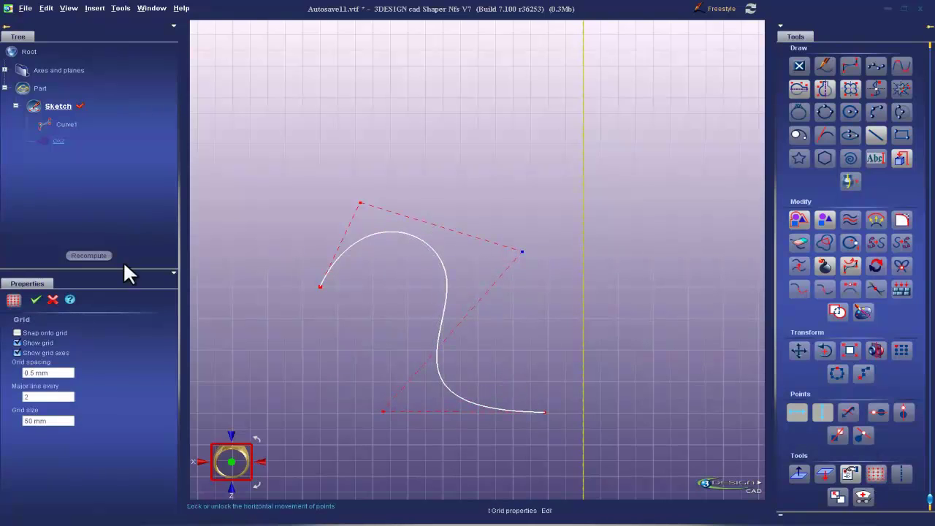
click(35, 298)
mouse_move(359, 202)
mouse_down()
mouse_move(300, 197)
mouse_move(332, 191)
mouse_move(334, 183)
mouse_move(317, 182)
mouse_move(359, 182)
mouse_move(359, 172)
mouse_move(385, 175)
mouse_move(388, 192)
mouse_move(372, 193)
mouse_up()
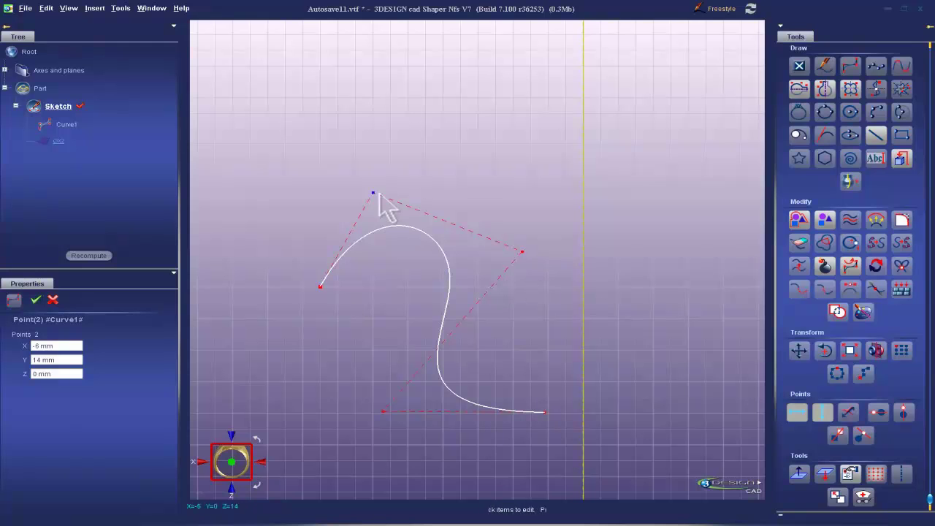
- Reshape the curve into an arch by moving its third and fourth control points up and the fifth to X -1 mm, Y 11 mm
drag(385, 412, 531, 271)
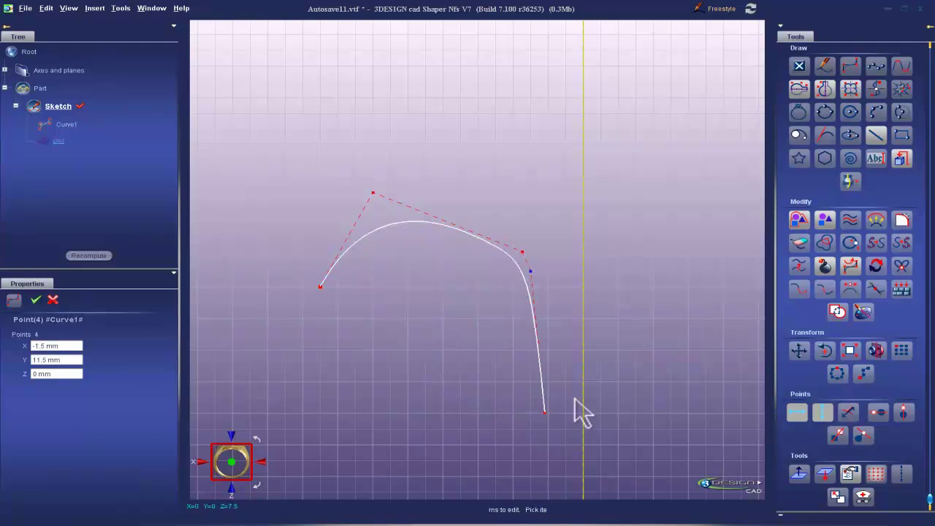
drag(545, 410, 557, 297)
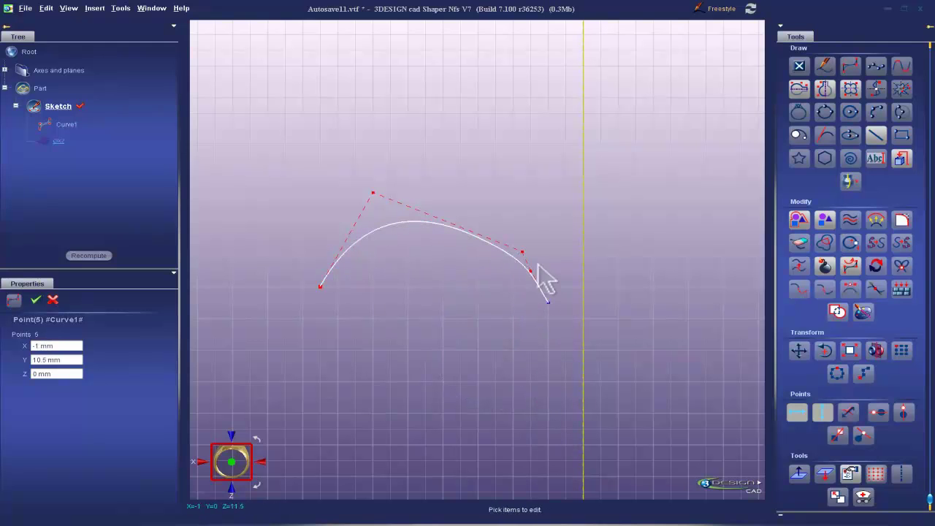
drag(520, 253, 430, 185)
drag(531, 271, 548, 192)
click(549, 297)
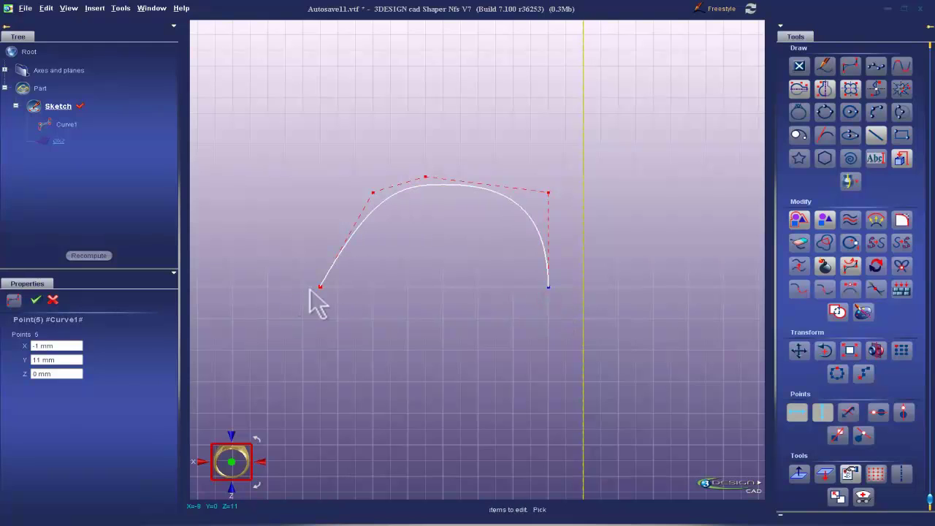
- Reshape the curve into a symmetric arch: ends at X -7 and -2 mm, second and fourth points above them at Y 12.5 mm, third at X -4.5 mm, Y 13.5 mm
drag(321, 287, 337, 287)
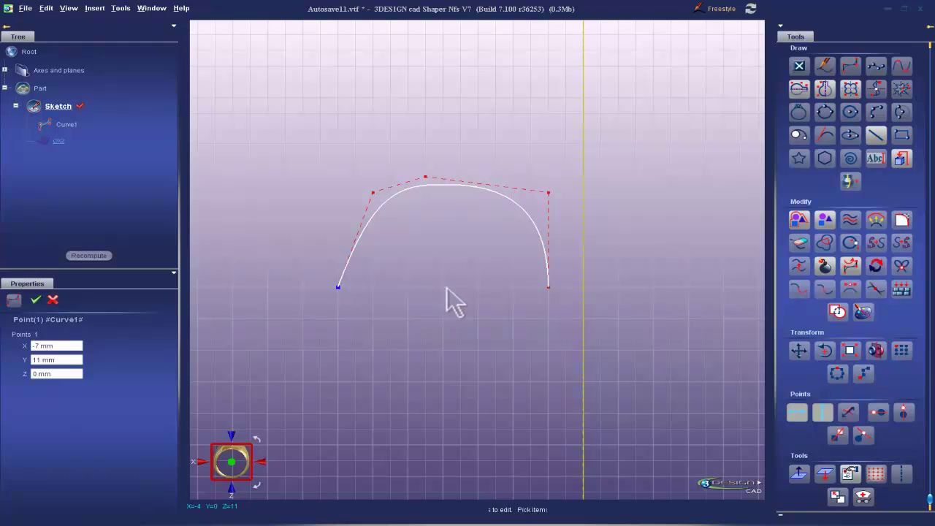
drag(548, 287, 514, 287)
drag(550, 192, 495, 209)
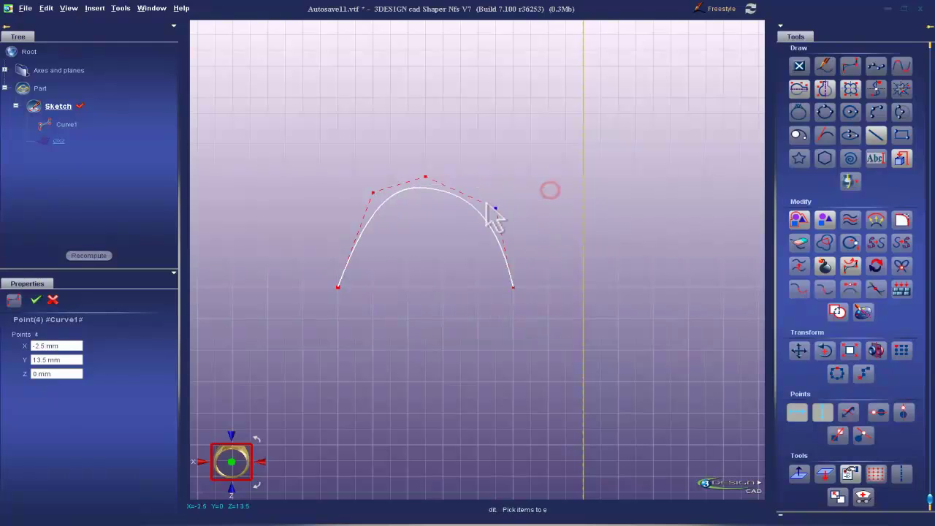
drag(373, 194, 354, 240)
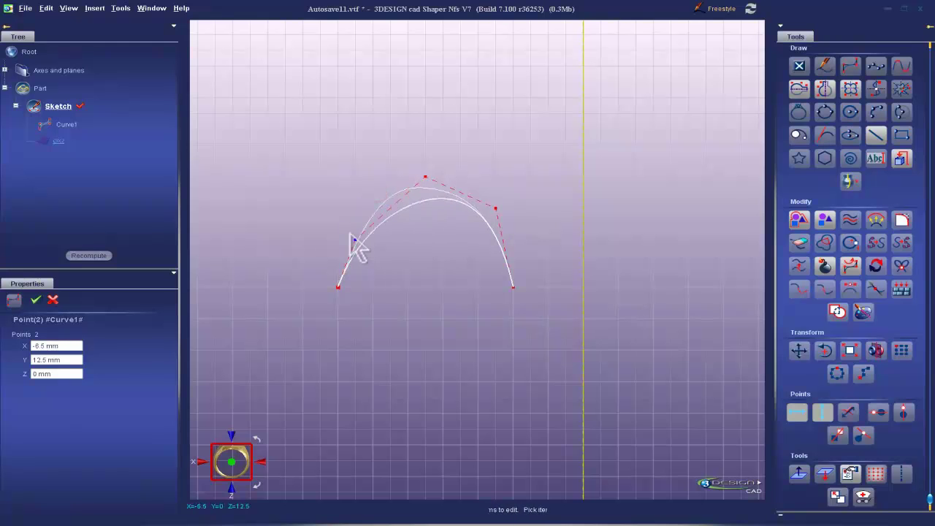
drag(498, 207, 497, 241)
drag(426, 177, 427, 209)
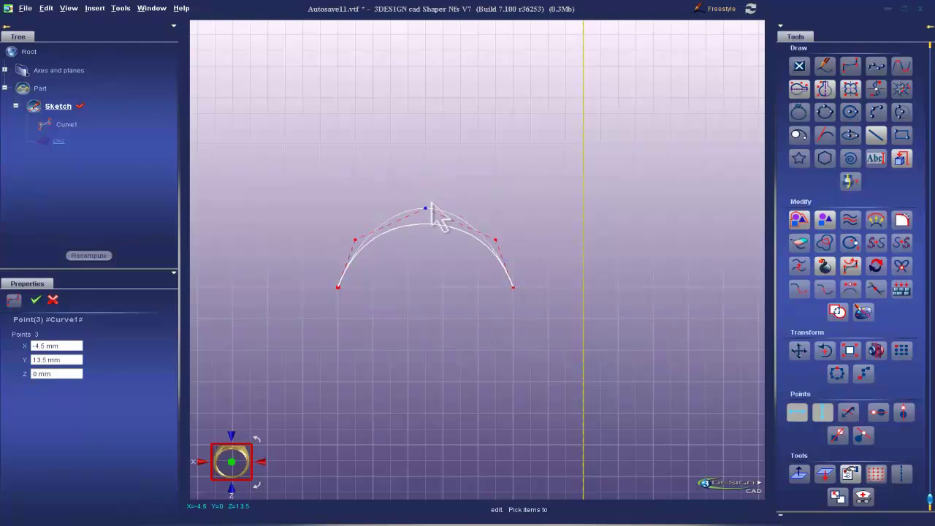
drag(496, 242, 514, 242)
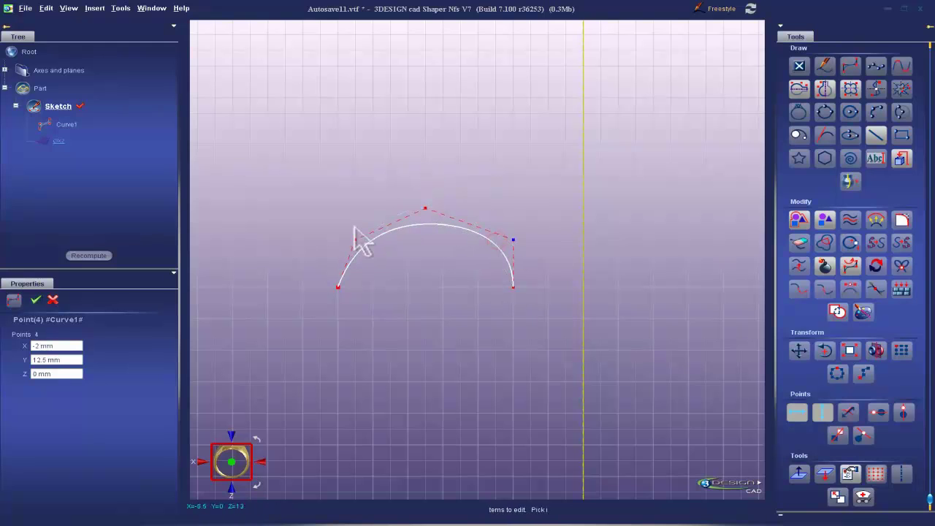
drag(357, 242, 338, 243)
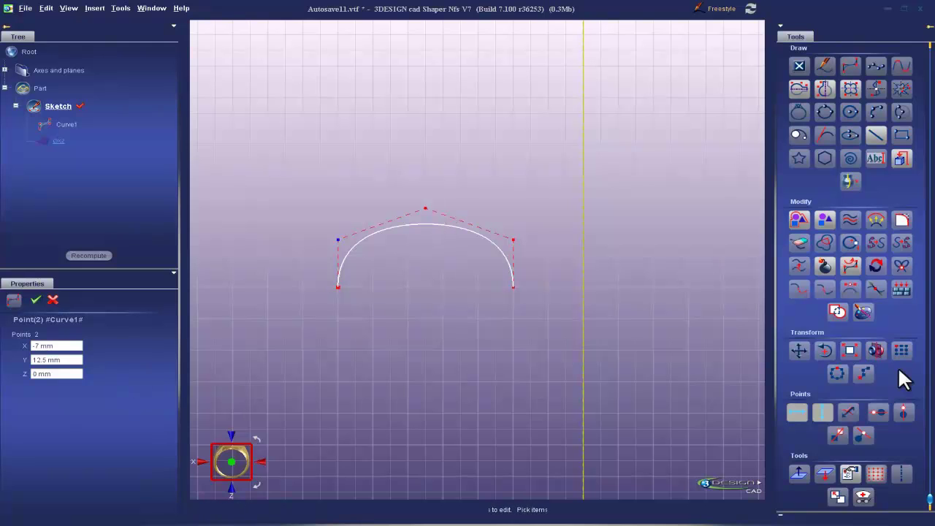
- Turn off snapping onto the grid and freely move the arch's middle control point a little higher
click(875, 469)
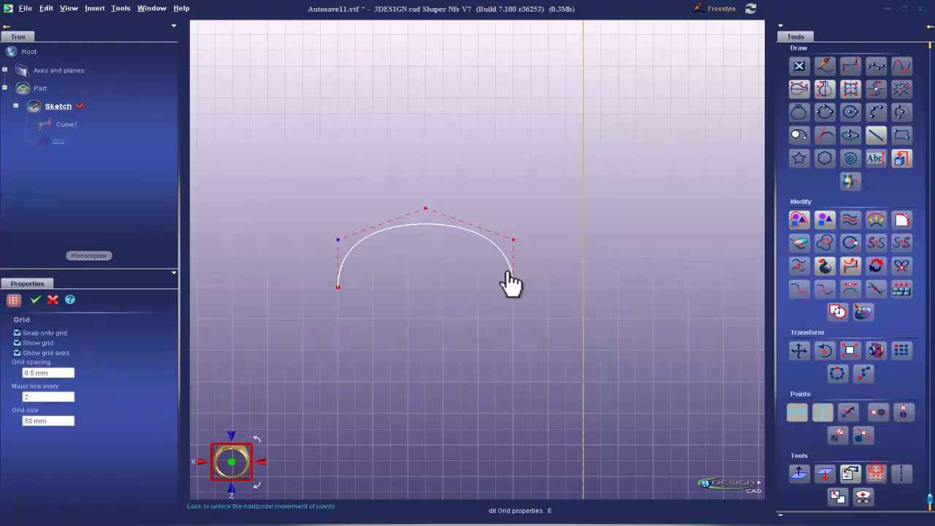
click(34, 299)
drag(425, 208, 462, 153)
scroll(467, 237, down, 2)
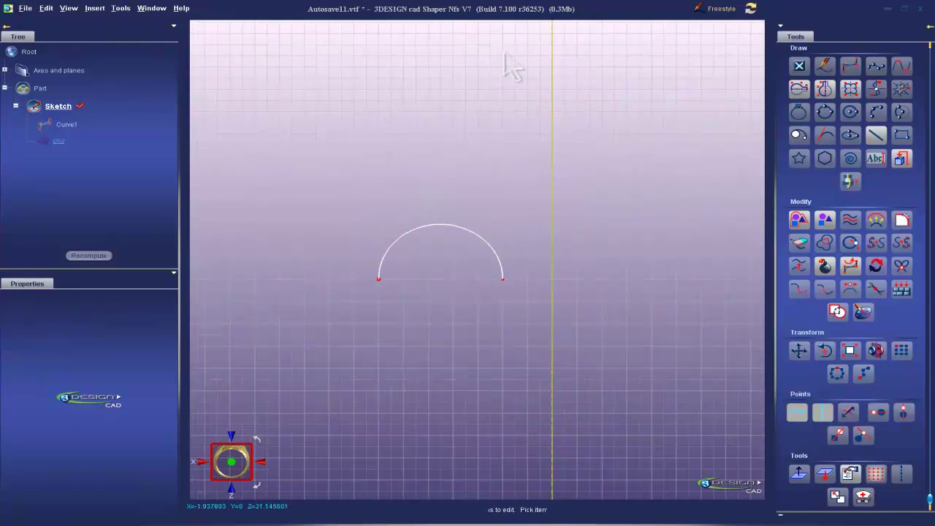
- In the command customization list, set the Grid command's shortcut to G, mark it as a favourite and accept the settings
click(119, 9)
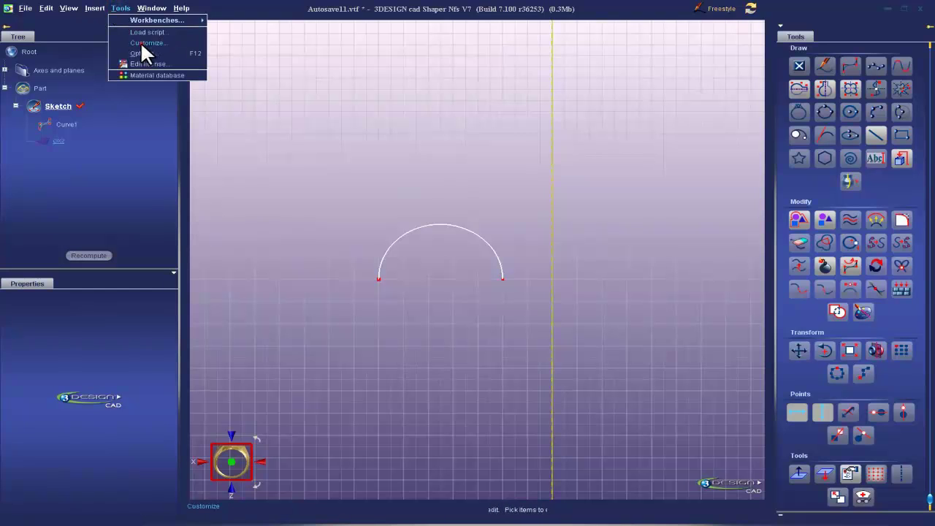
click(140, 44)
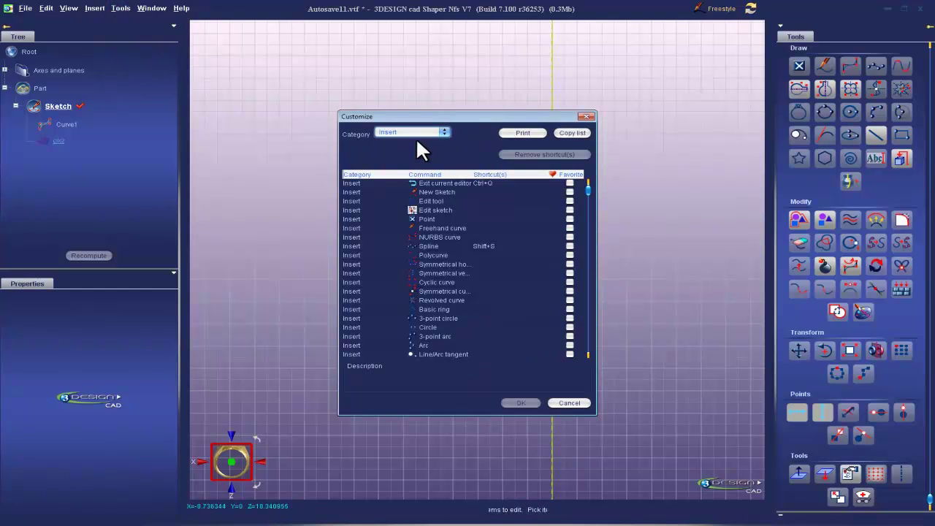
drag(587, 188, 564, 183)
drag(586, 187, 614, 372)
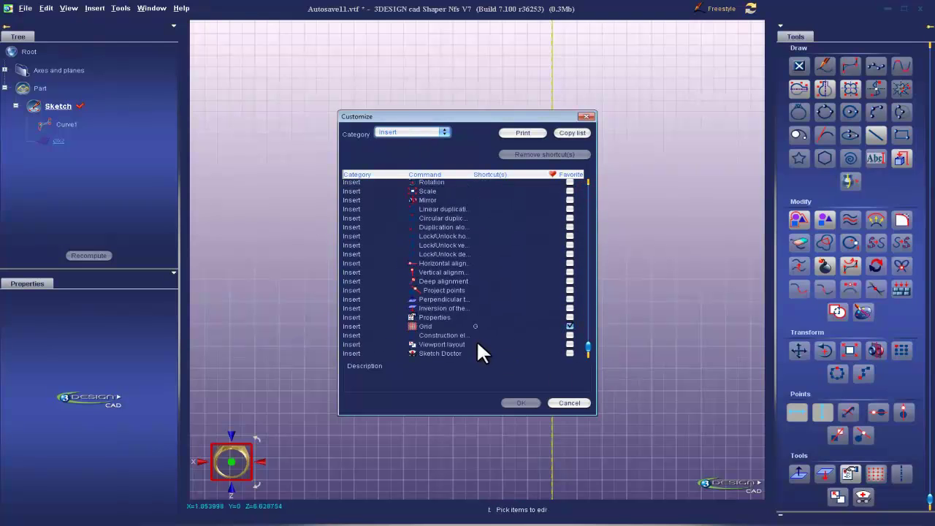
click(570, 327)
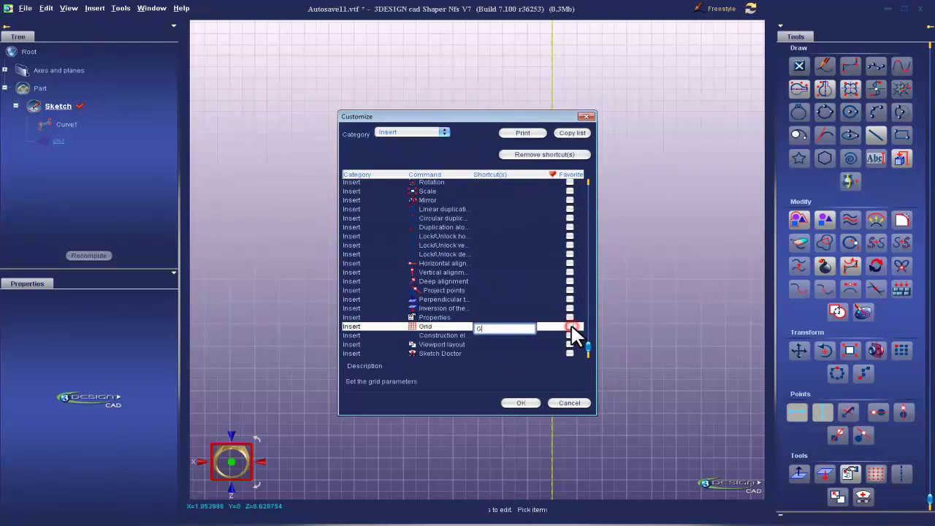
click(506, 326)
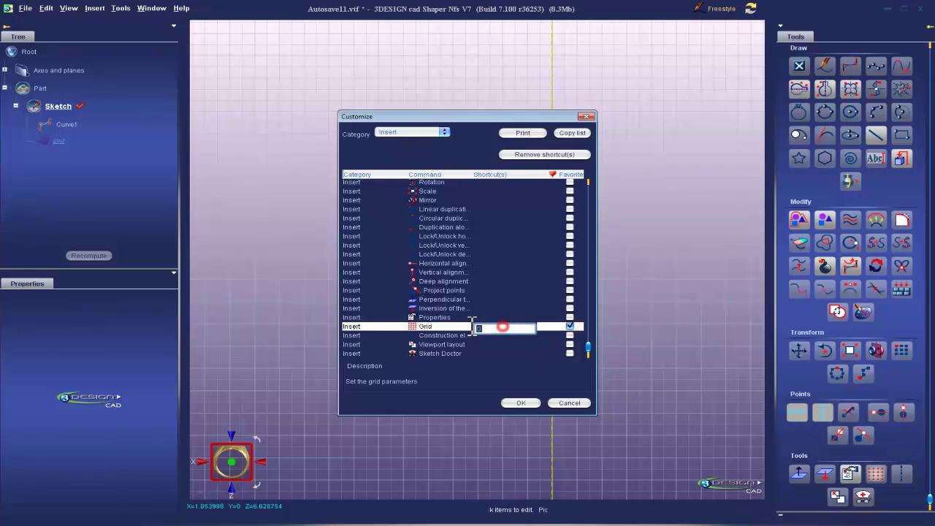
click(517, 403)
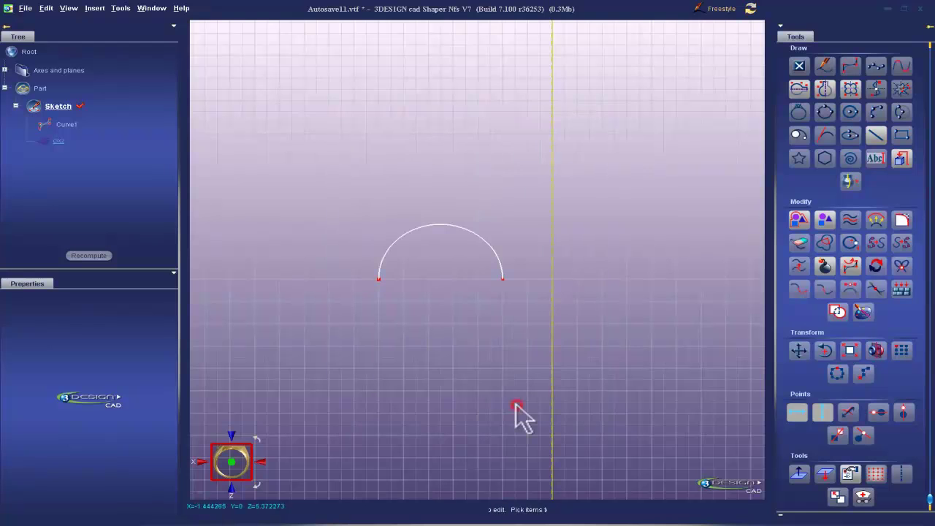
- Open the grid settings with the assigned shortcut, turn on snapping, and snap the arch's middle control point to a nearby grid position
click(607, 167)
key(g)
click(17, 333)
click(35, 300)
click(437, 225)
mouse_move(440, 204)
mouse_down()
mouse_move(428, 163)
mouse_move(430, 202)
mouse_up()
- Turn grid snapping off again using the shortcut and freely move the middle control point back toward the arch's centre
key(g)
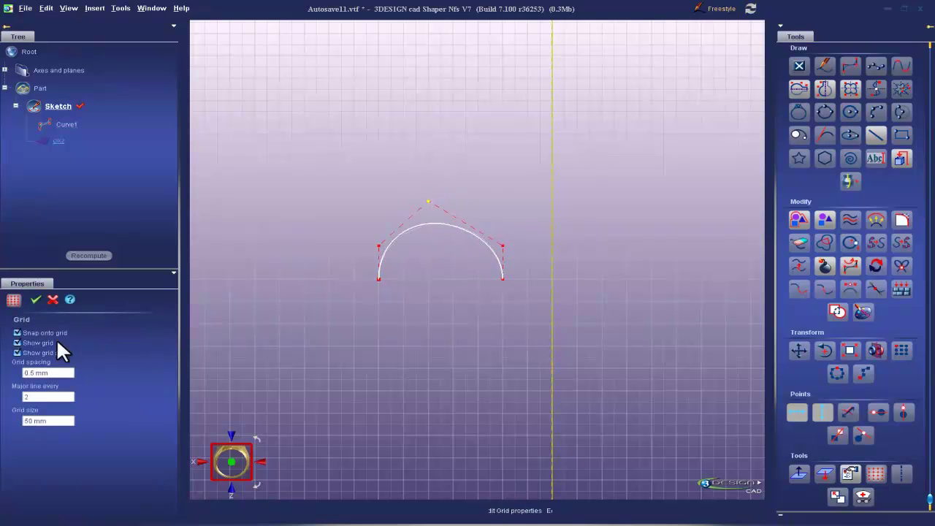
click(17, 332)
click(49, 297)
mouse_move(428, 202)
mouse_down()
mouse_move(483, 207)
mouse_move(361, 204)
mouse_move(451, 204)
mouse_move(437, 203)
mouse_up()
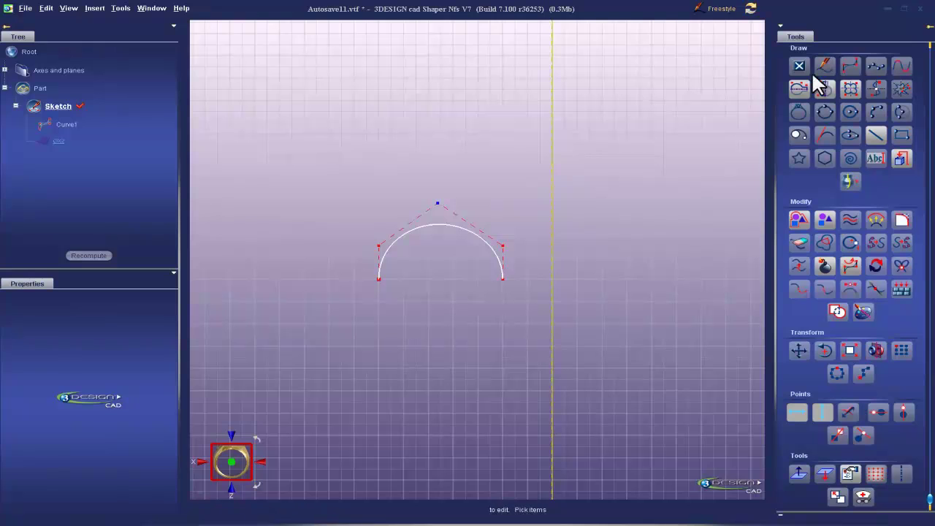
scroll(636, 313, up, 2)
scroll(622, 334, down, 1)
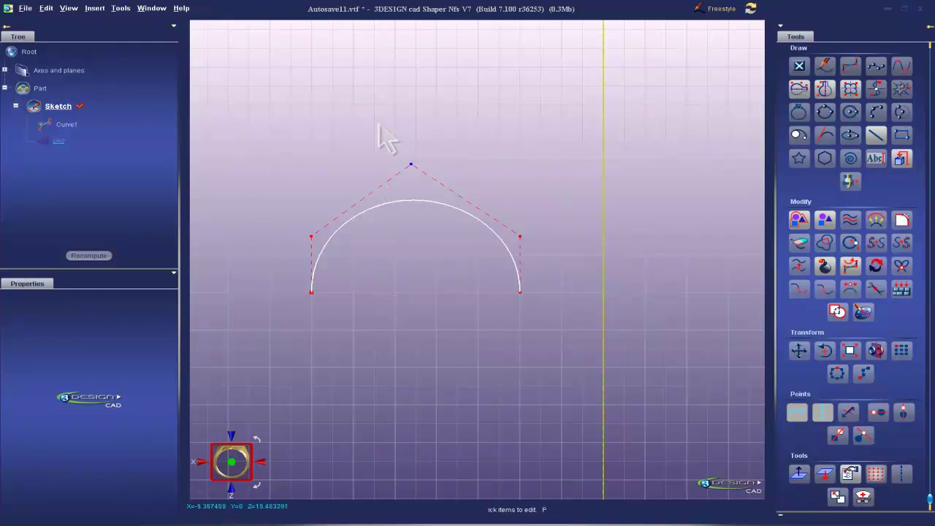
scroll(475, 319, down, 2)
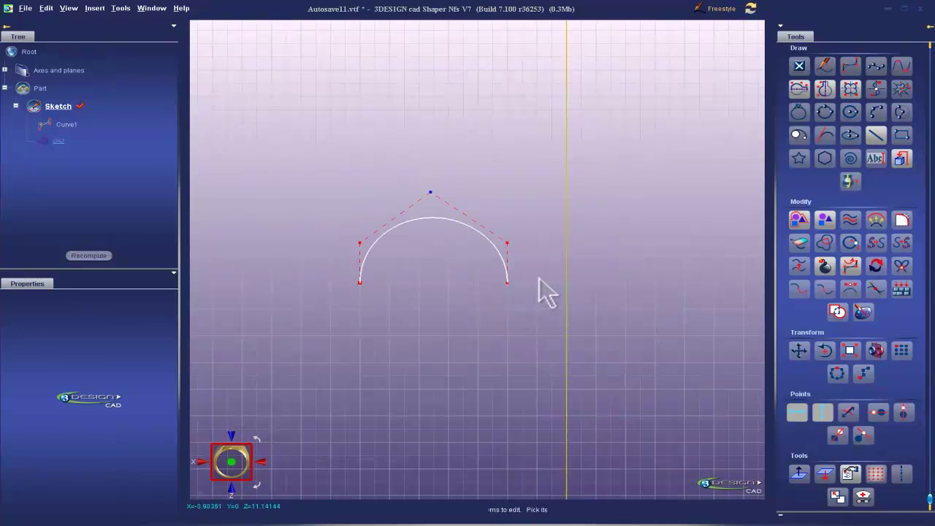
scroll(578, 264, down, 2)
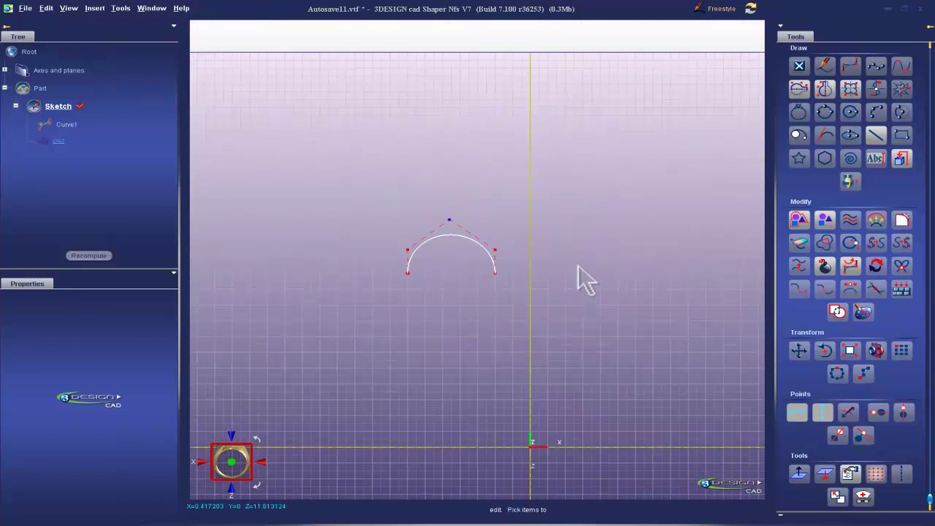
- View the list of sketch commands and their assigned shortcuts, and close it without changes
click(119, 9)
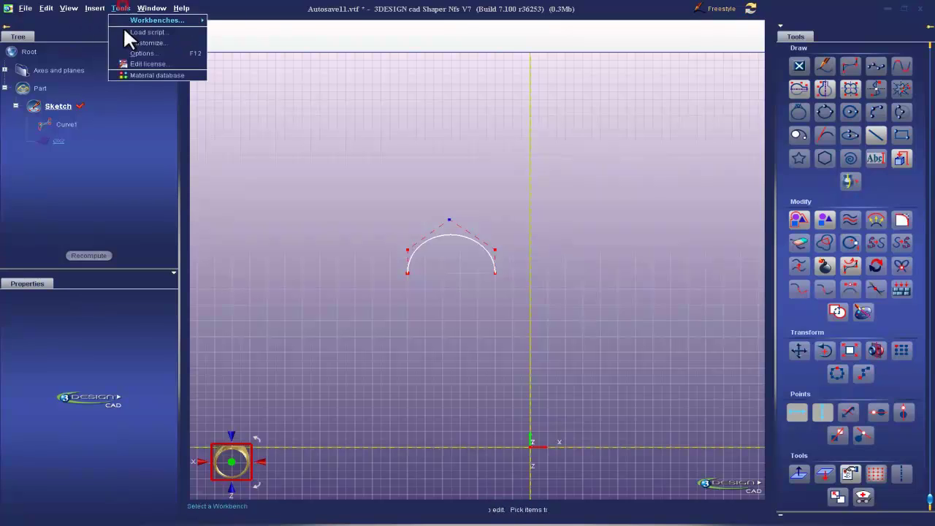
click(146, 43)
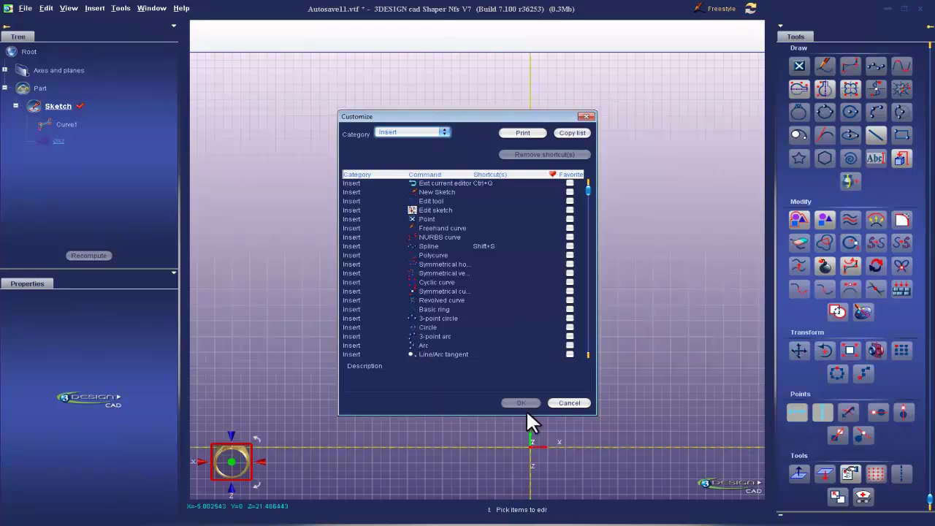
click(568, 403)
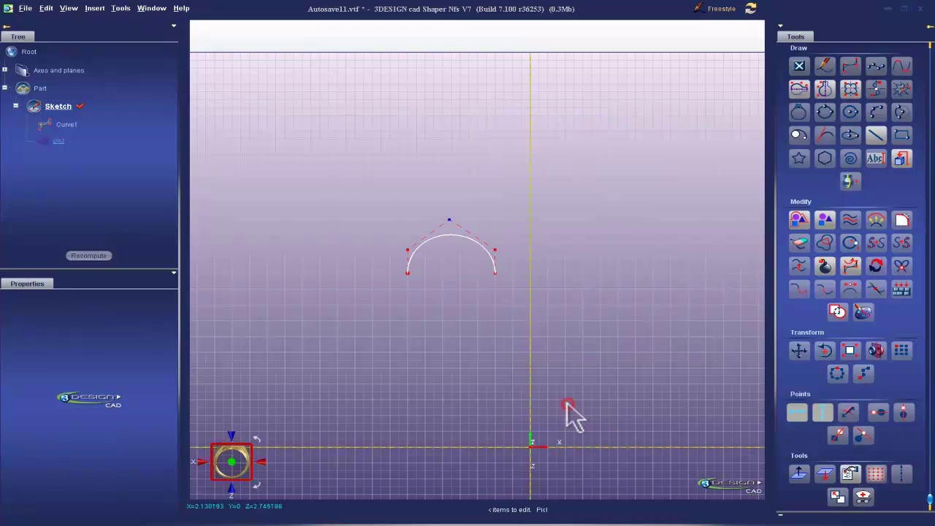
- Leave the sketch for the Part level, review the Solid module's commands and shortcuts in the customization list, and close it without changes
double_click(39, 88)
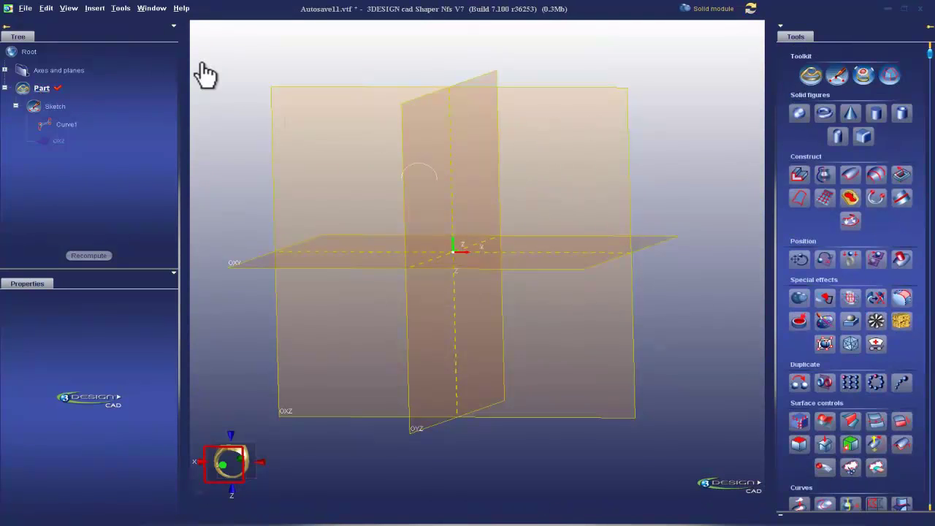
click(120, 10)
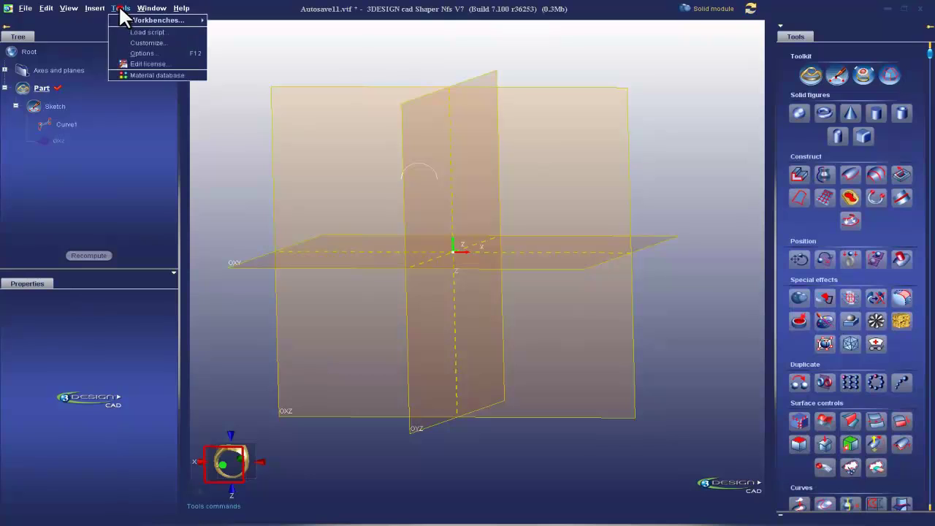
click(147, 43)
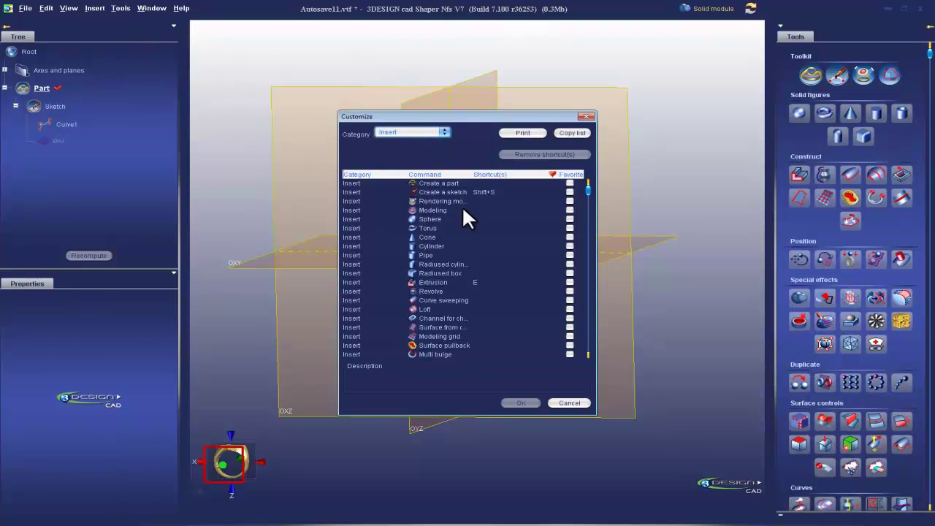
scroll(465, 271, down, 9)
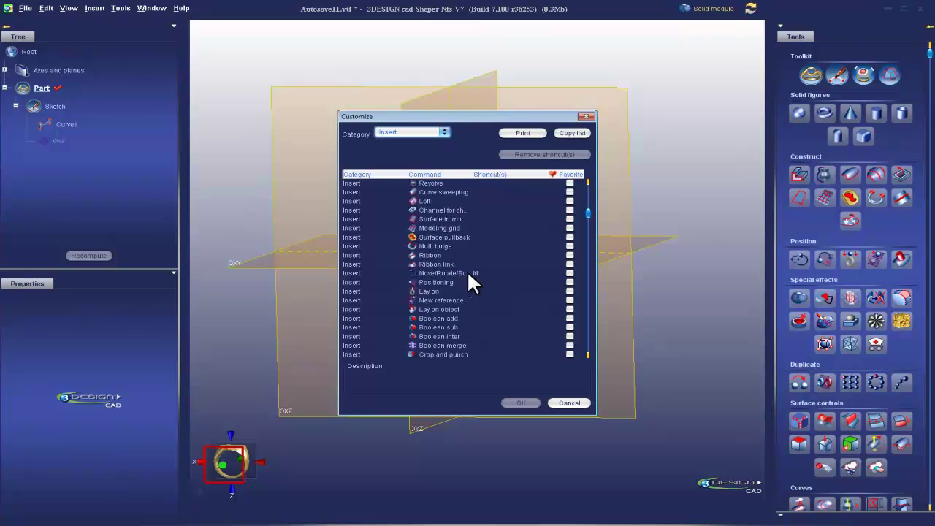
scroll(467, 269, down, 2)
click(569, 402)
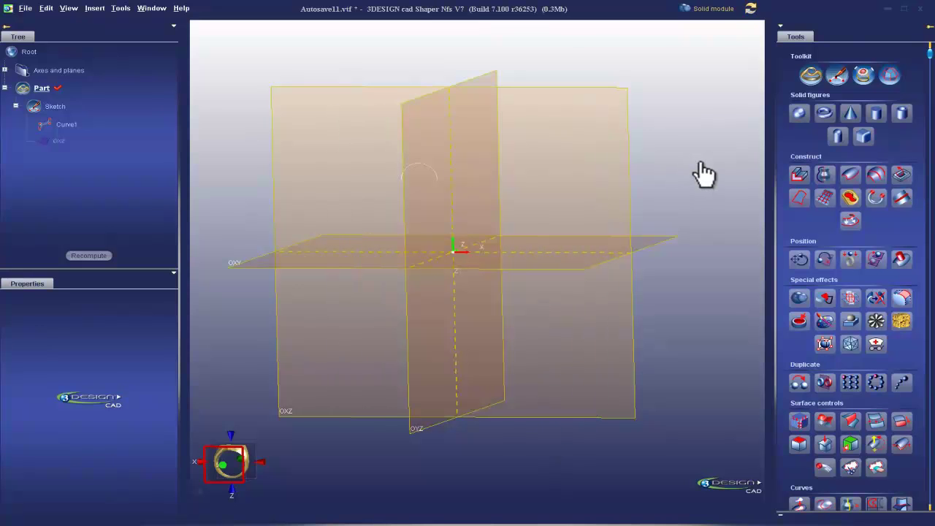
- Switch to the Jeweler's bench workbench and open its command customization list to view the available commands
click(712, 8)
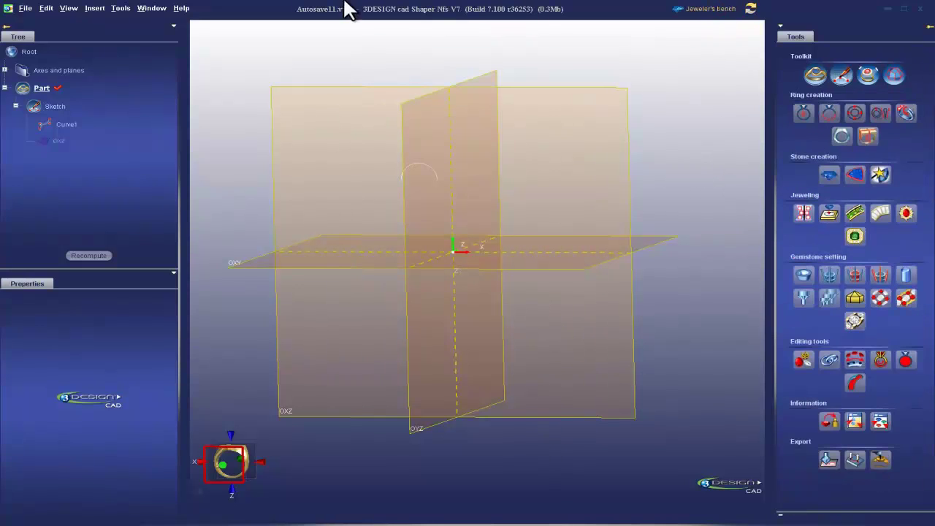
click(119, 9)
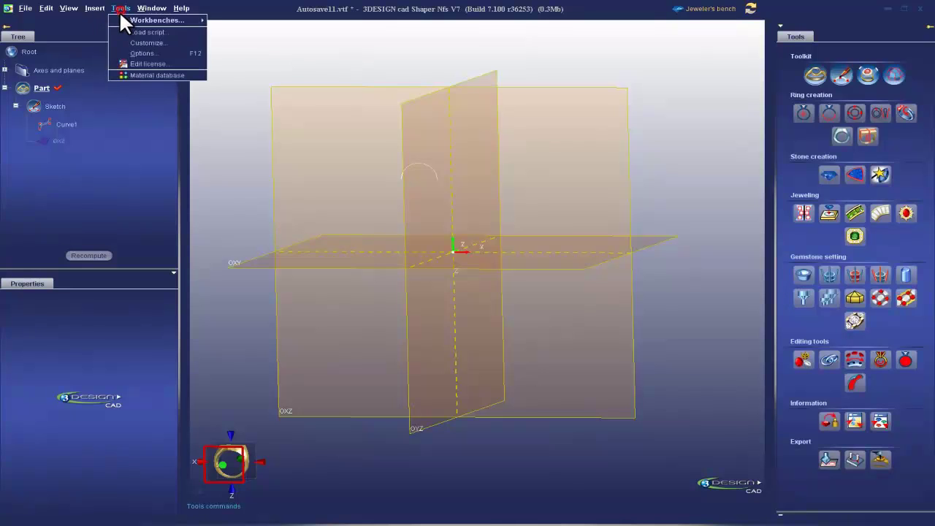
click(144, 42)
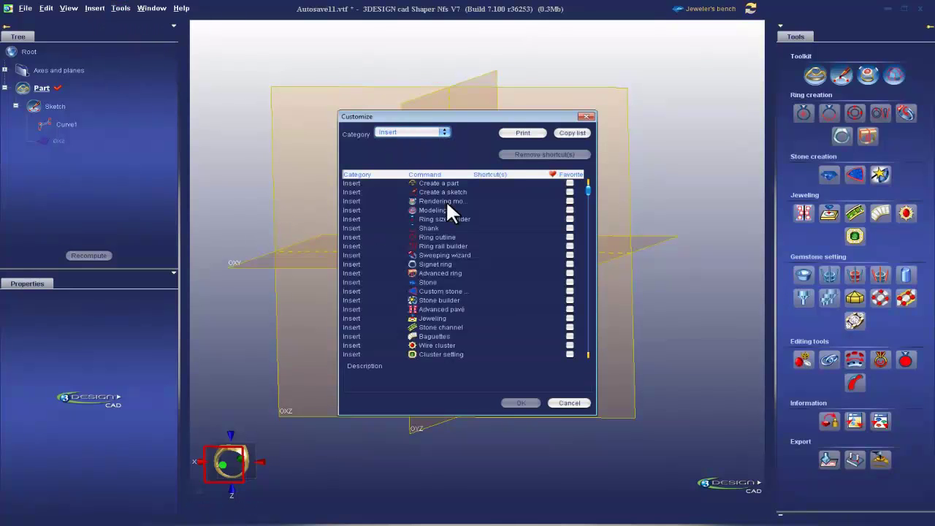